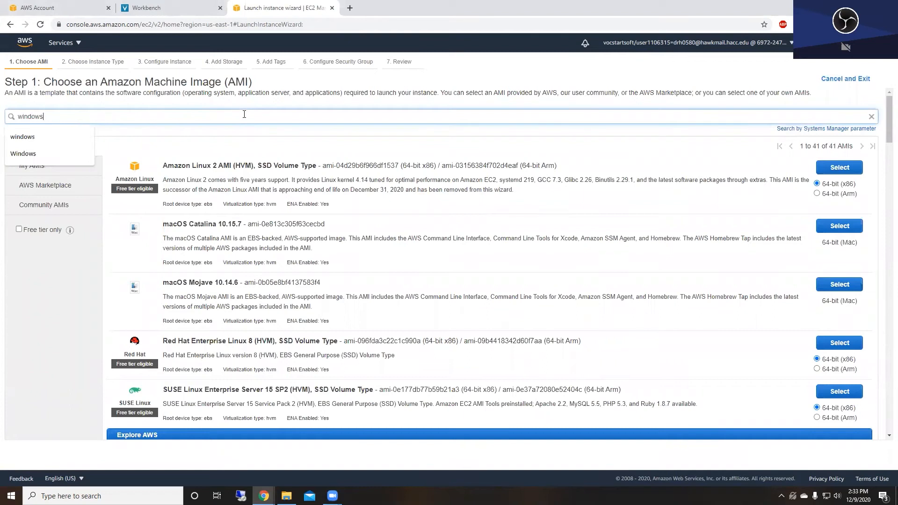
- Launch a Windows Server 2019 Base instance of type t2.large and view the instances list
left_click(839, 186)
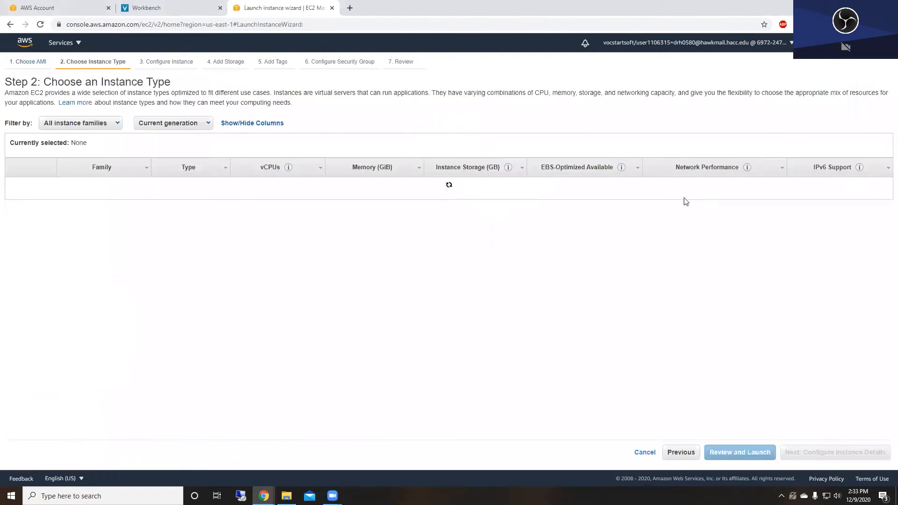
left_click(15, 269)
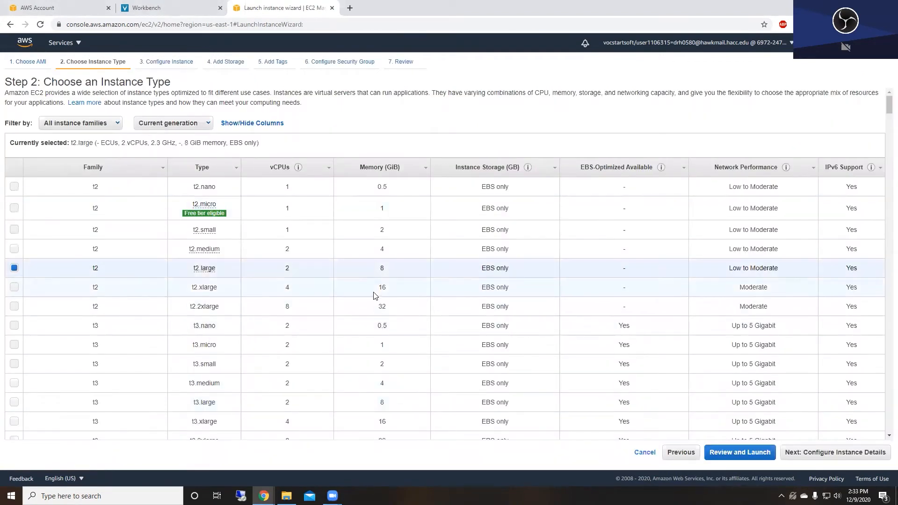
left_click(744, 452)
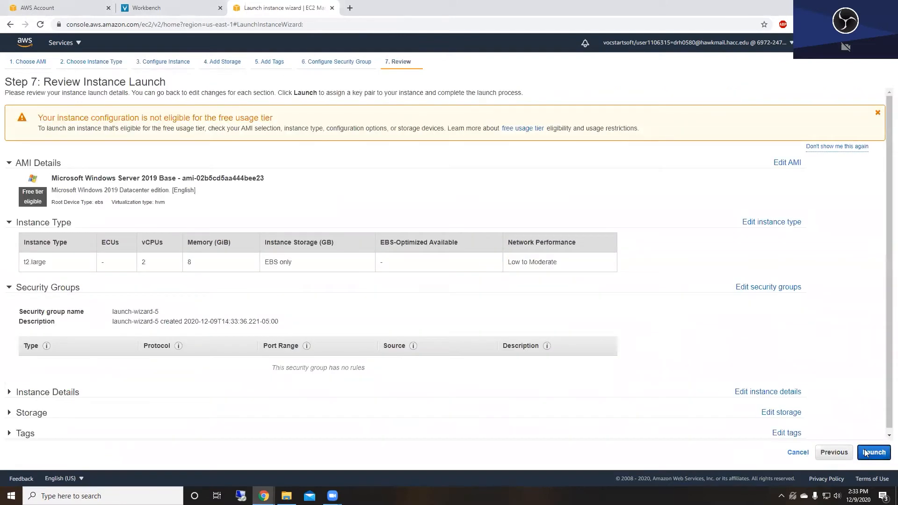
left_click(865, 452)
left_click(347, 311)
left_click(556, 344)
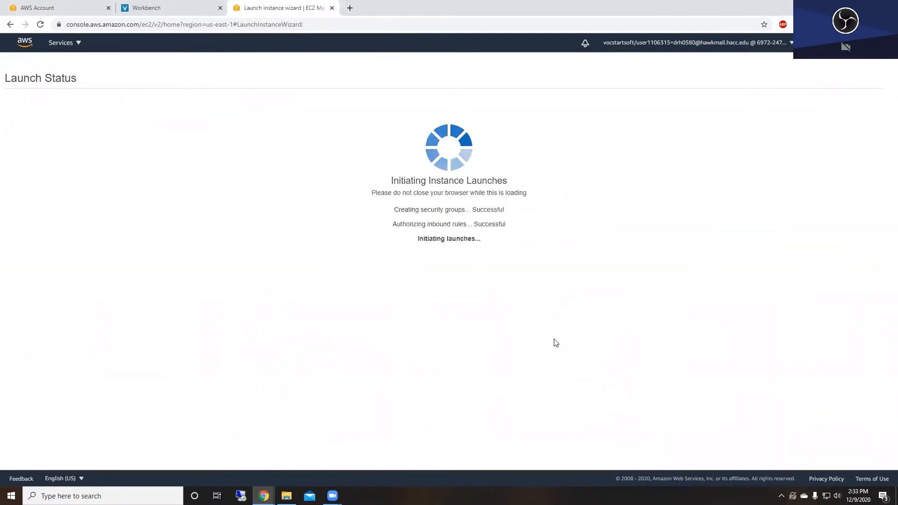
left_click(862, 377)
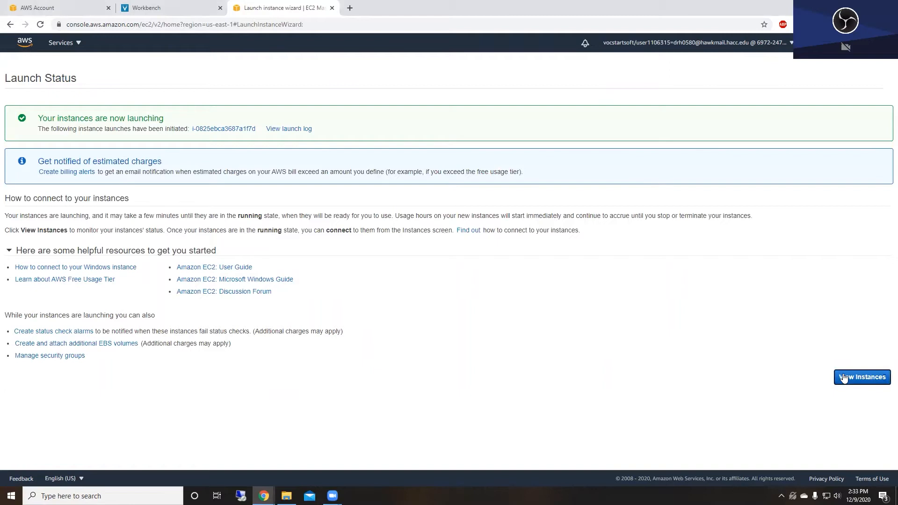
- Launch a second Windows Server 2019 Base t2.large instance, found by searching 'windows'
left_click(821, 69)
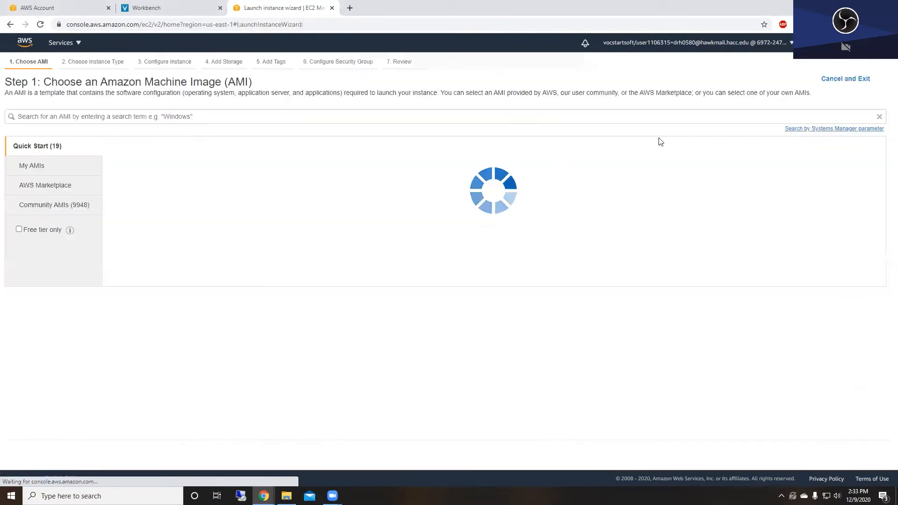
left_click(294, 116)
type("windows")
key("Return")
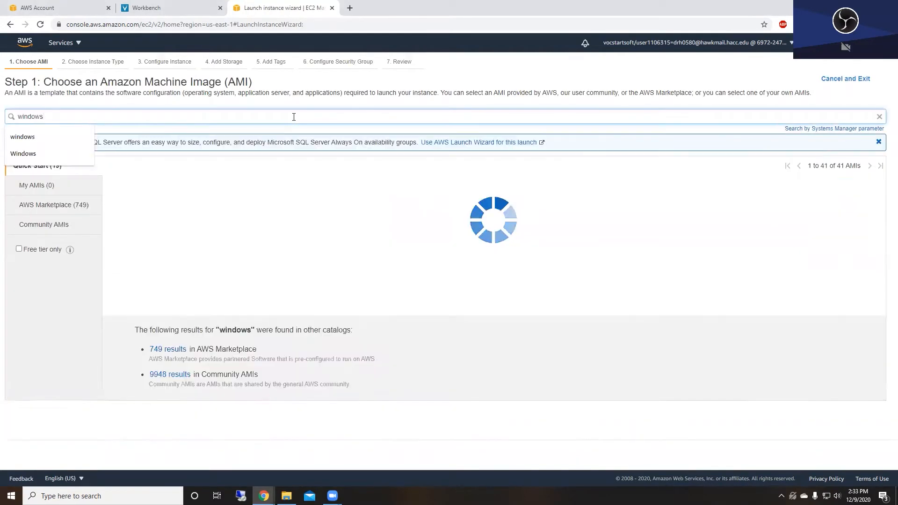
left_click(830, 186)
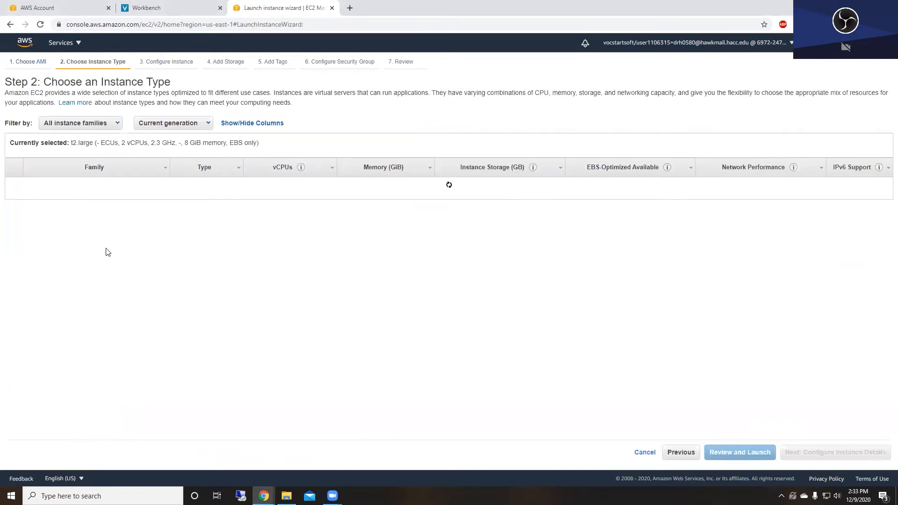
left_click(14, 268)
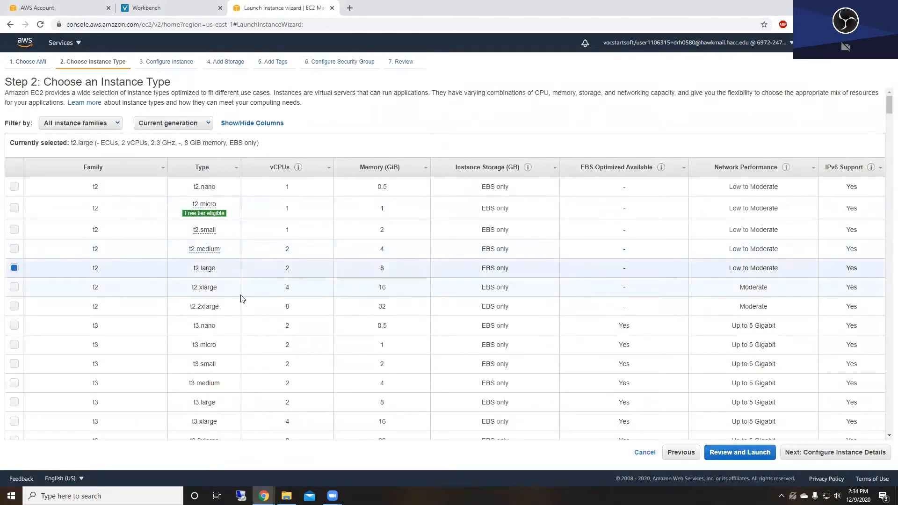
left_click(740, 452)
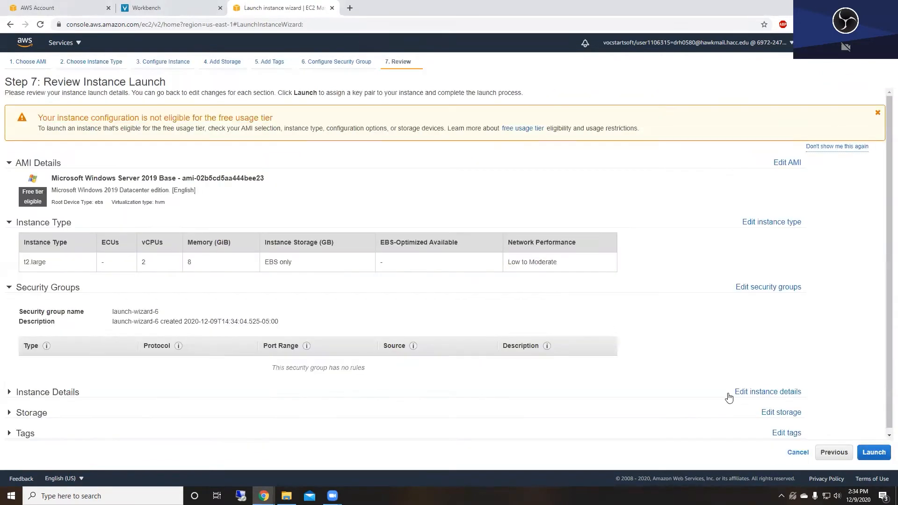
left_click(865, 452)
left_click(650, 343)
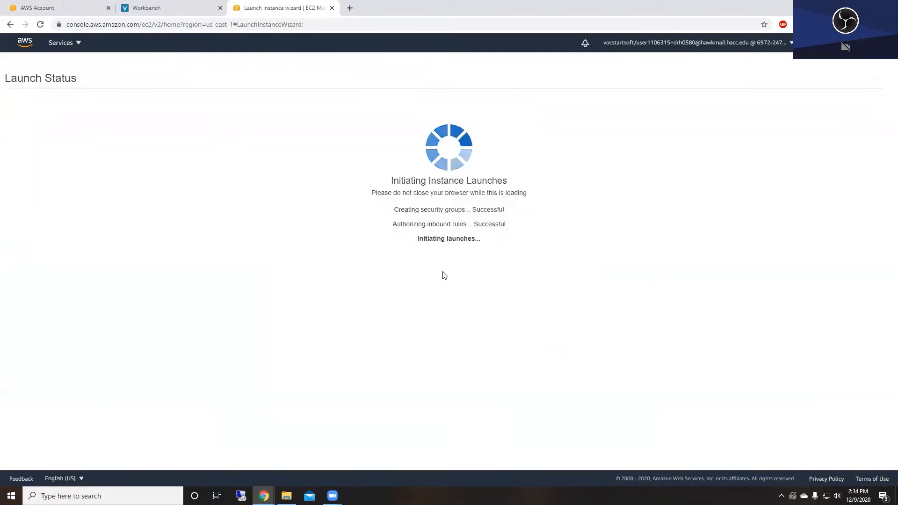
left_click(862, 377)
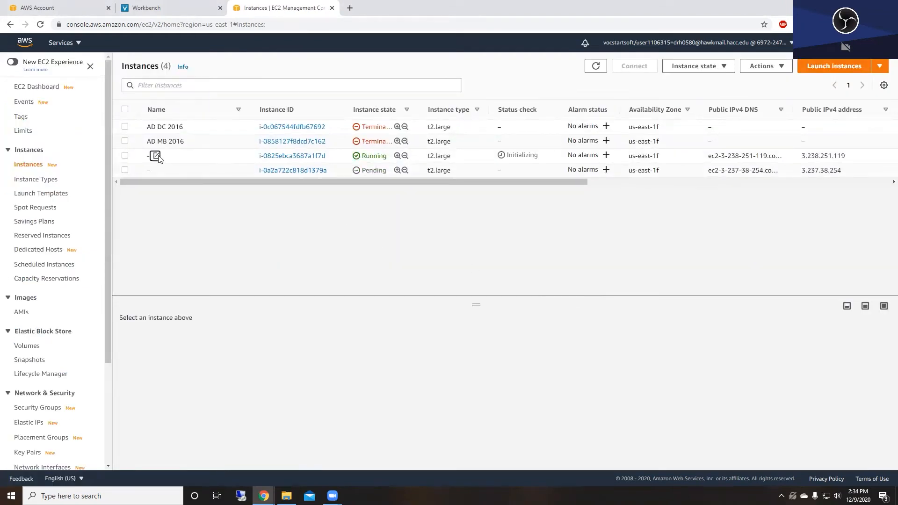
- Name the first new instance 'AD DC' and the second 'AD MB' in the Name column
left_click(157, 156)
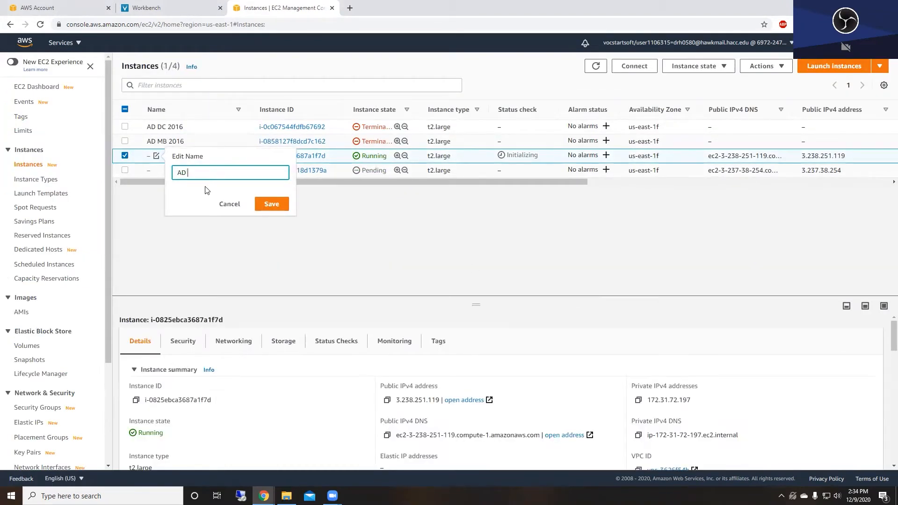
key("Return")
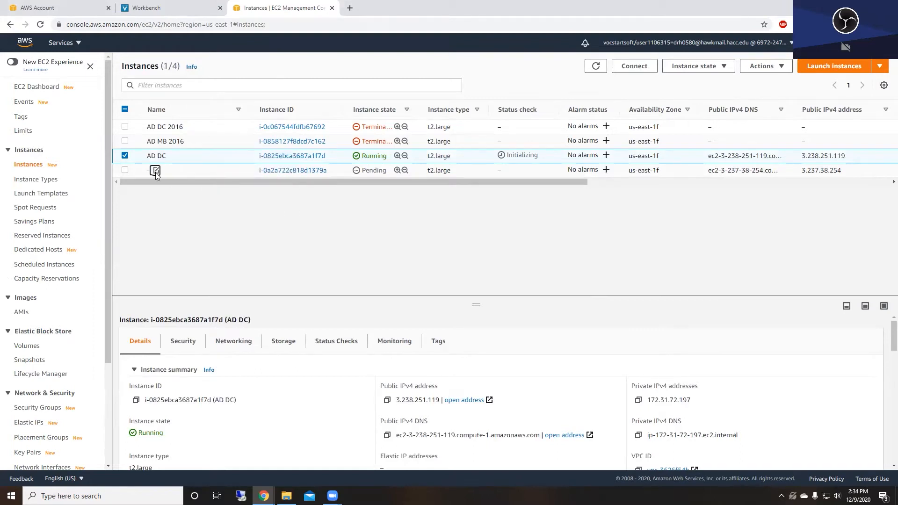
left_click(156, 170)
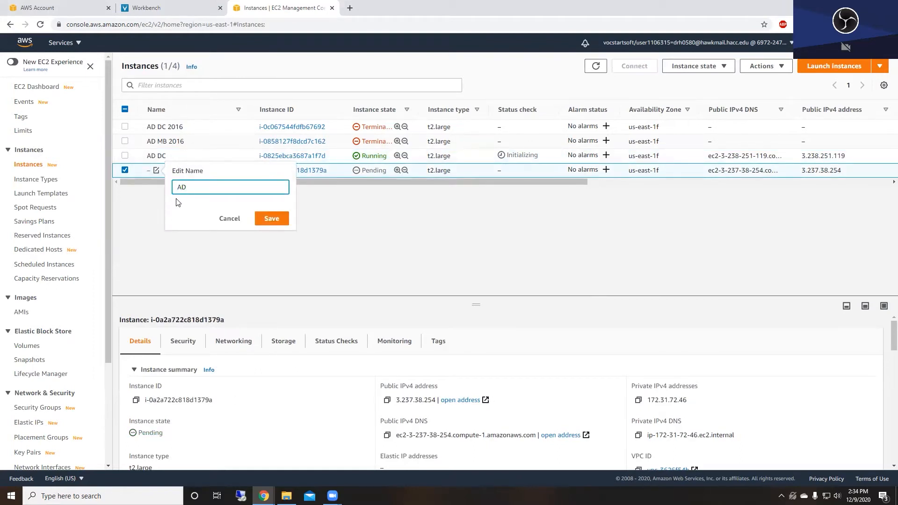
type("AD MB")
key("Return")
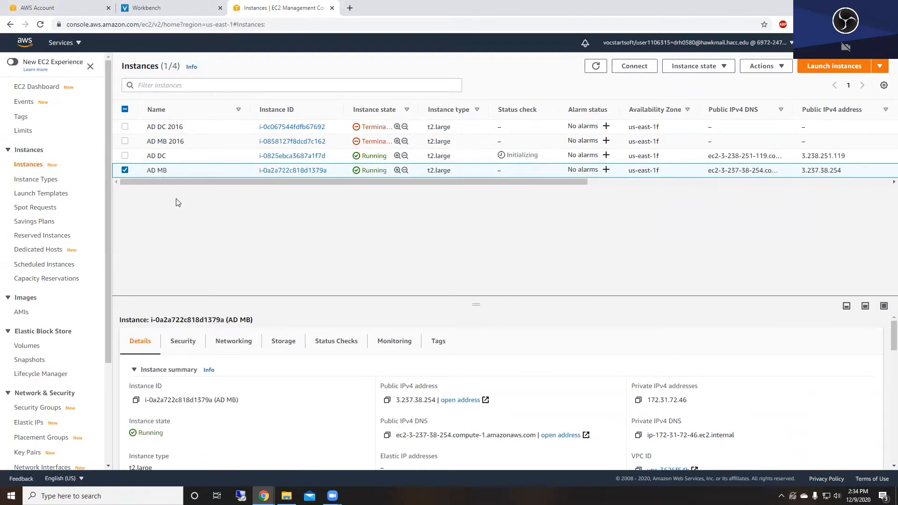
- Open Notepad for notes and copy the AD DC instance's private IPv4 address
left_click(285, 159)
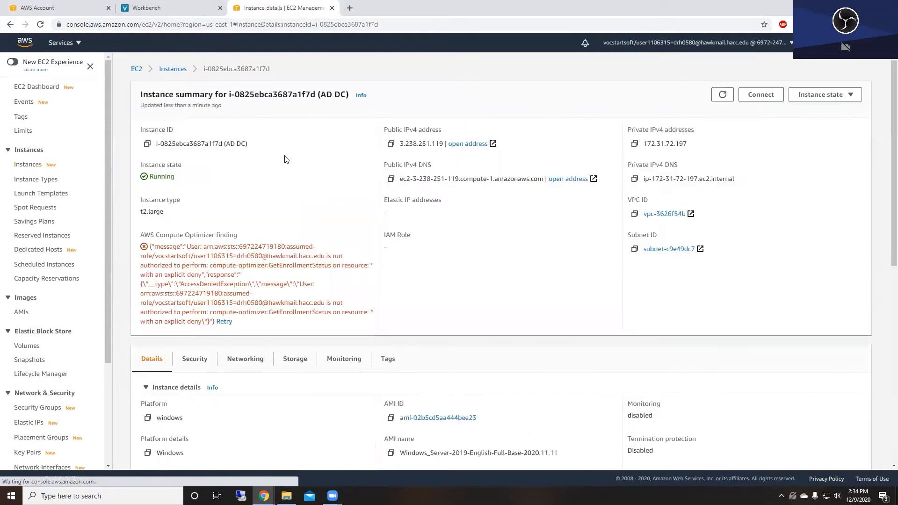
left_click(8, 497)
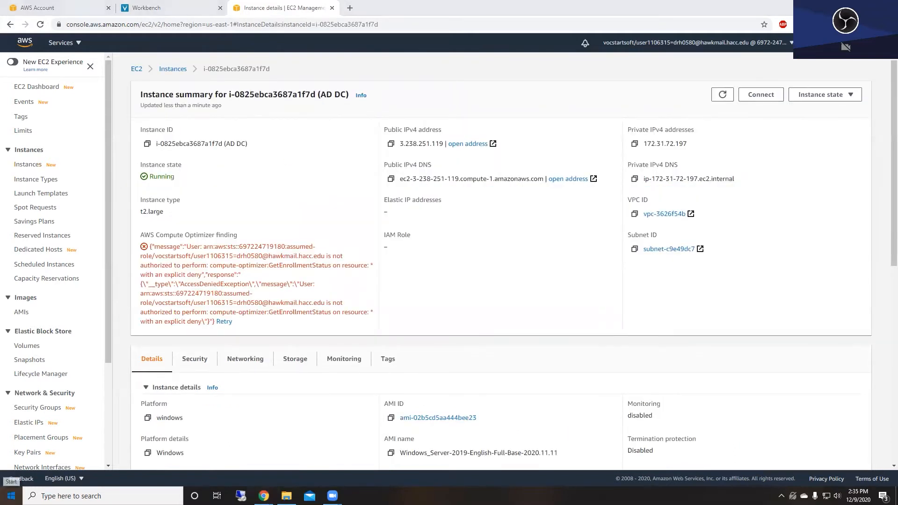
type("note")
key("Return")
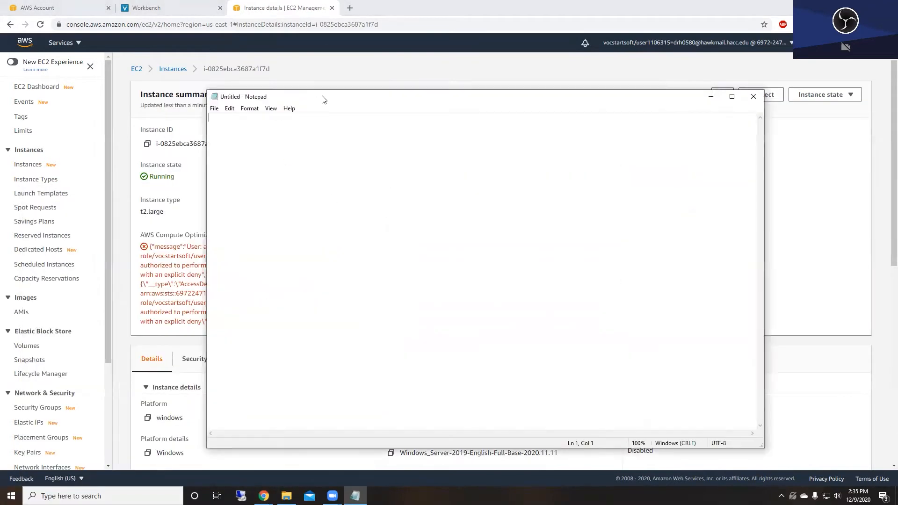
left_click_drag(323, 99, 897, 121)
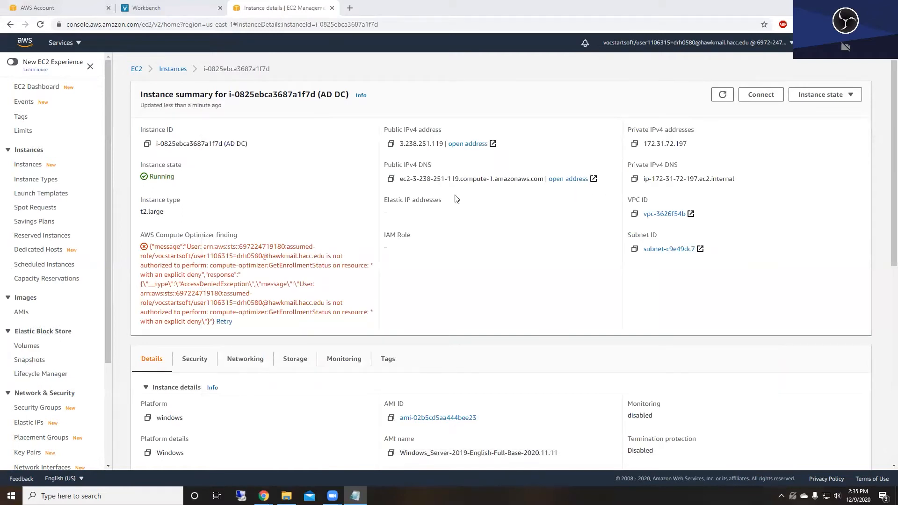
left_click(634, 144)
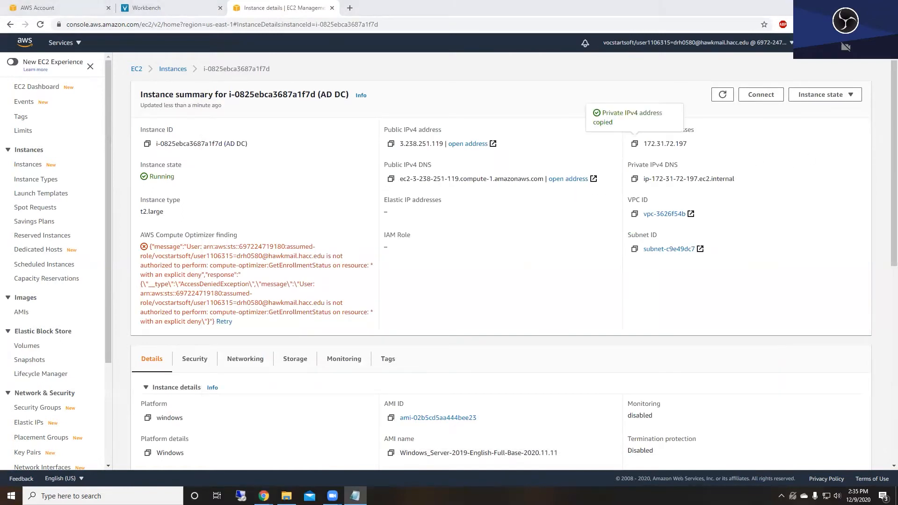
- Download the 'AD DC.rdp' remote desktop file and return to the instances list
left_click(761, 95)
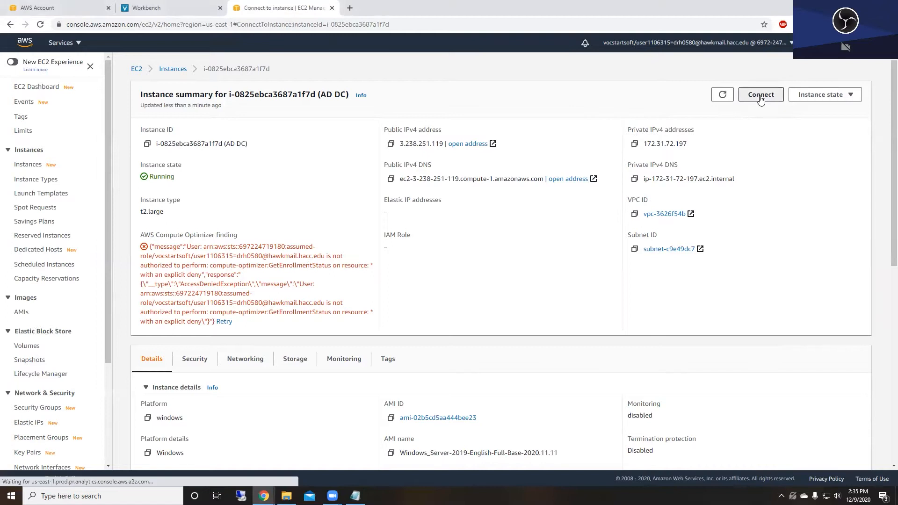
left_click(144, 147)
left_click(145, 198)
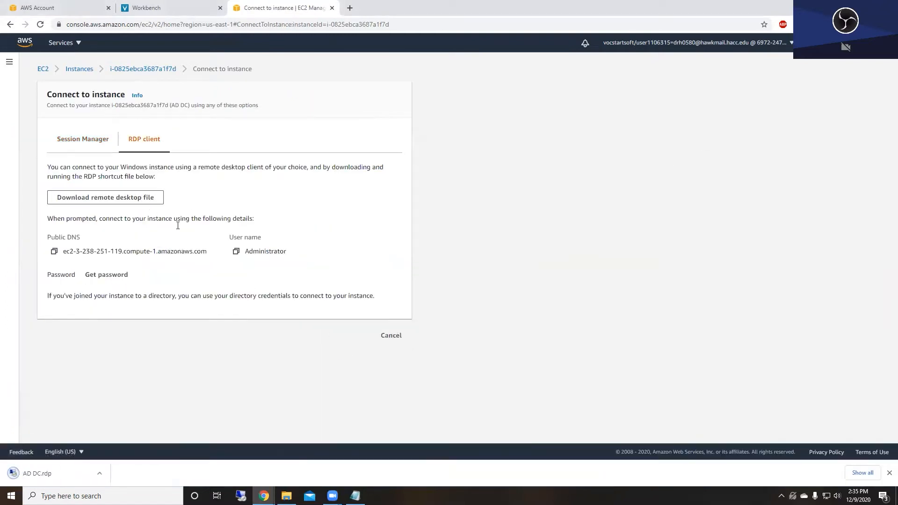
left_click(110, 275)
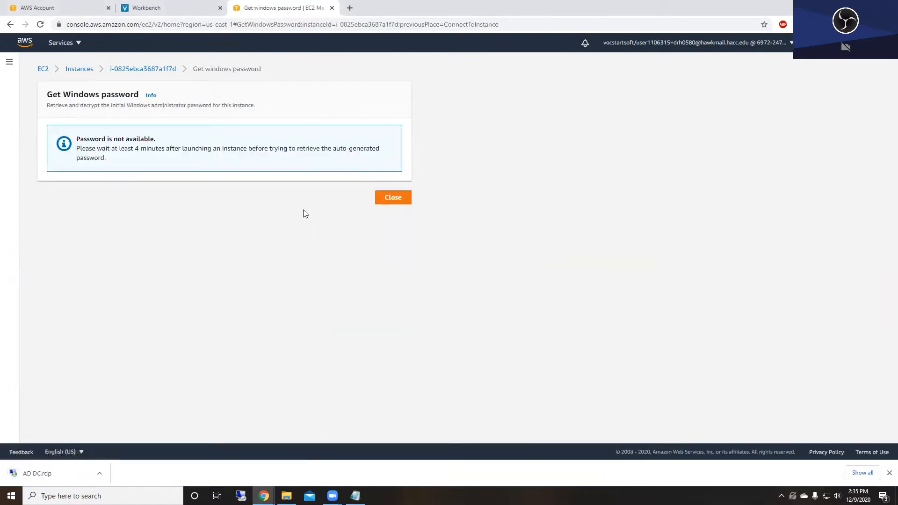
left_click(160, 71)
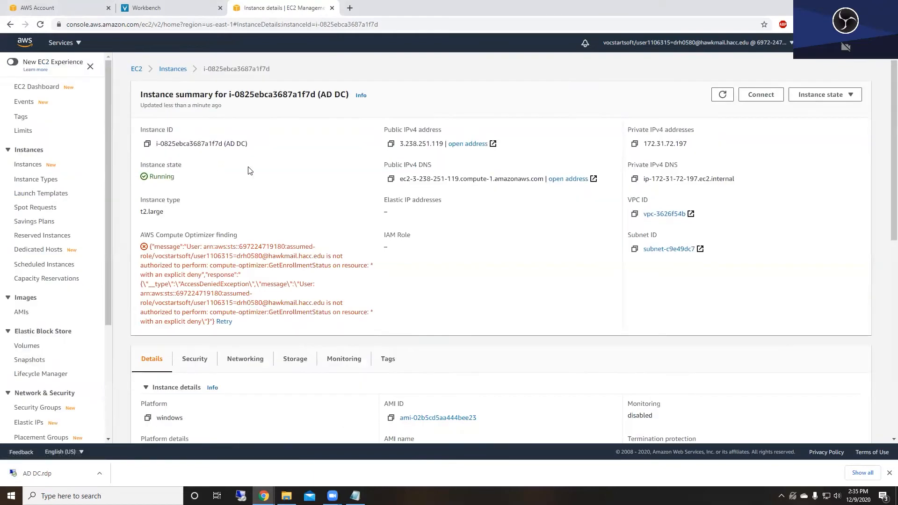
left_click(173, 69)
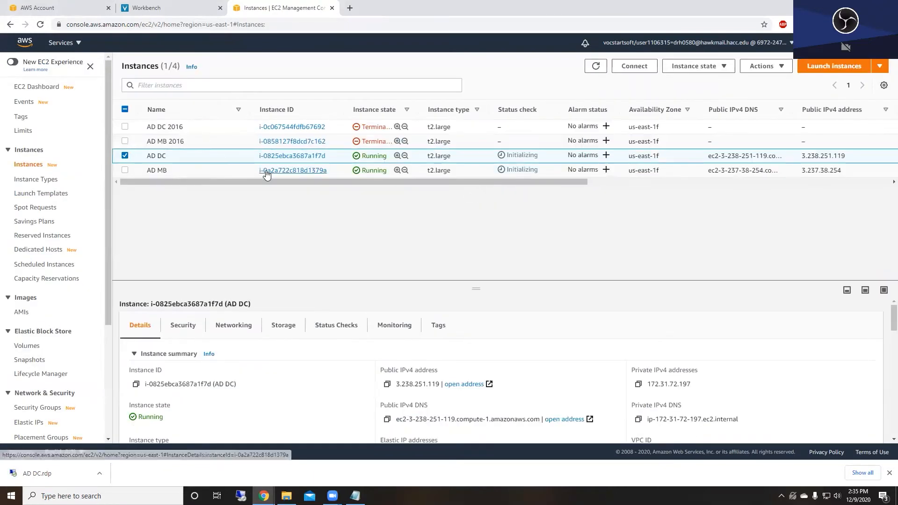
- Download 'AD MB.rdp' from AD MB's RDP client options and copy its private IPv4 address
left_click(268, 170)
left_click(761, 95)
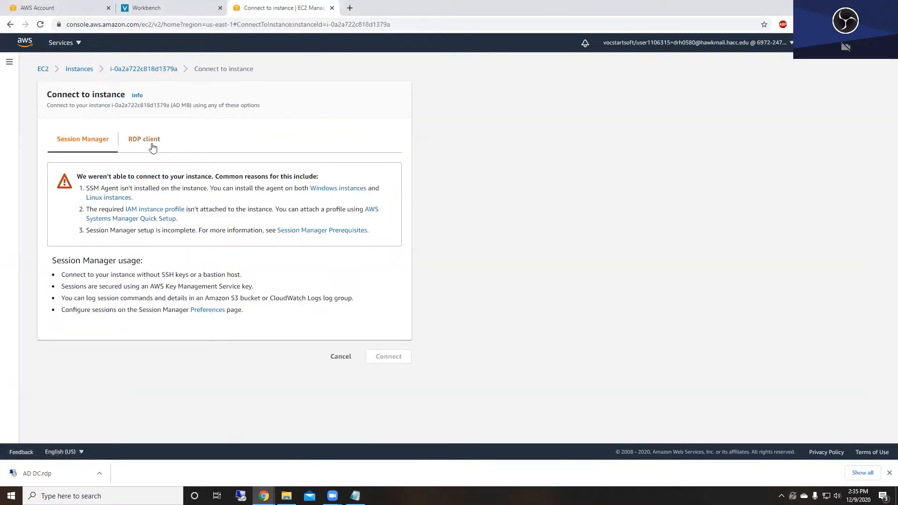
left_click(148, 140)
left_click(124, 197)
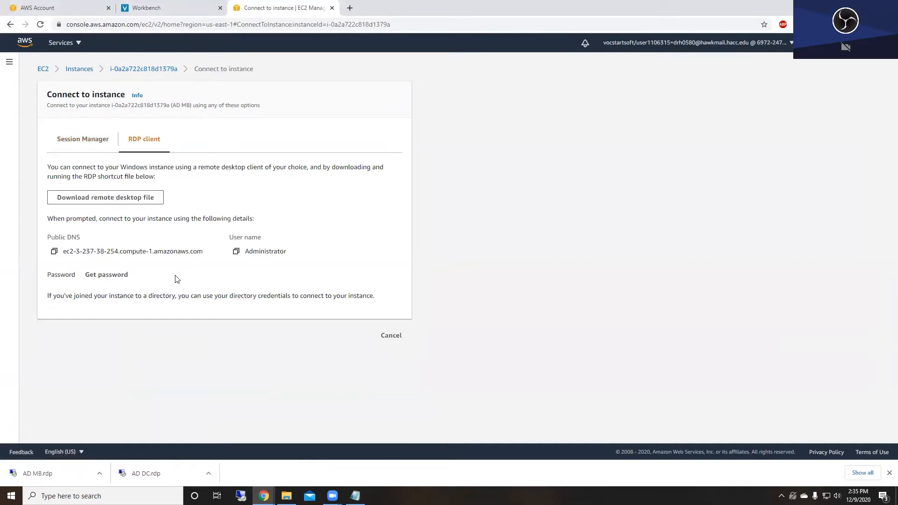
left_click(140, 70)
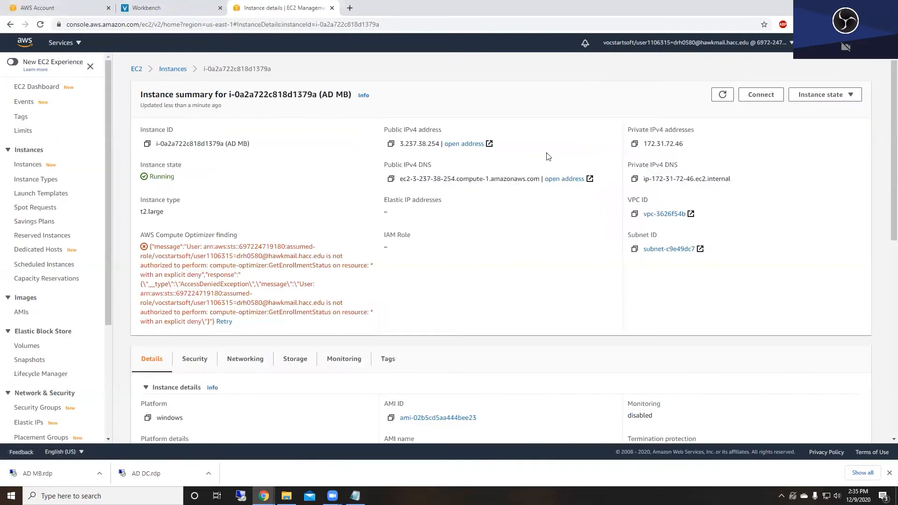
left_click(634, 144)
- Decrypt the AD MB Administrator password with CIS222.pem and copy it
left_click(761, 94)
left_click(155, 143)
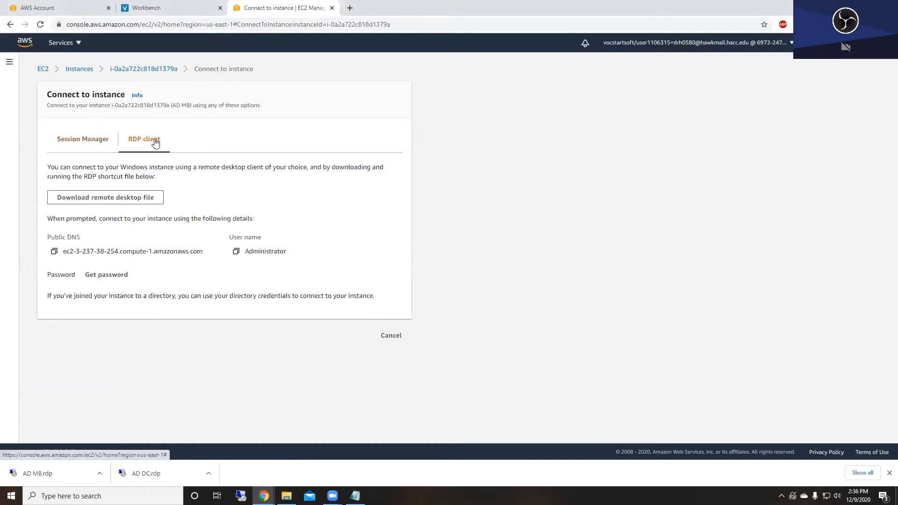
left_click(113, 275)
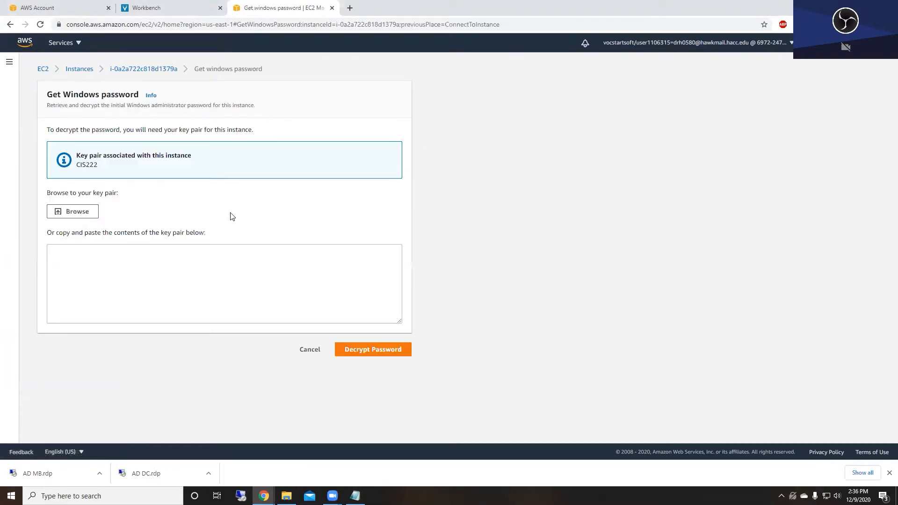
left_click(77, 212)
double_click(177, 71)
left_click(373, 377)
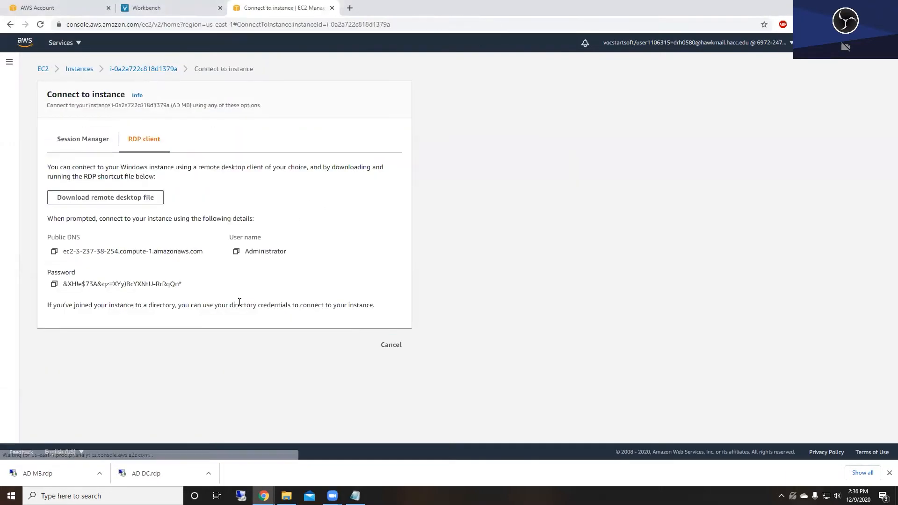
left_click(54, 285)
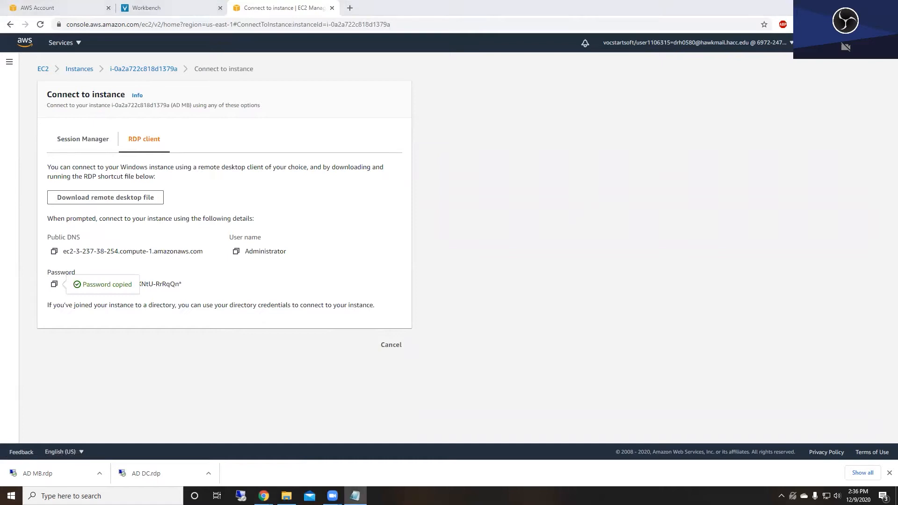
- Decrypt the AD DC Administrator password with CIS222.pem and copy it
left_click(80, 70)
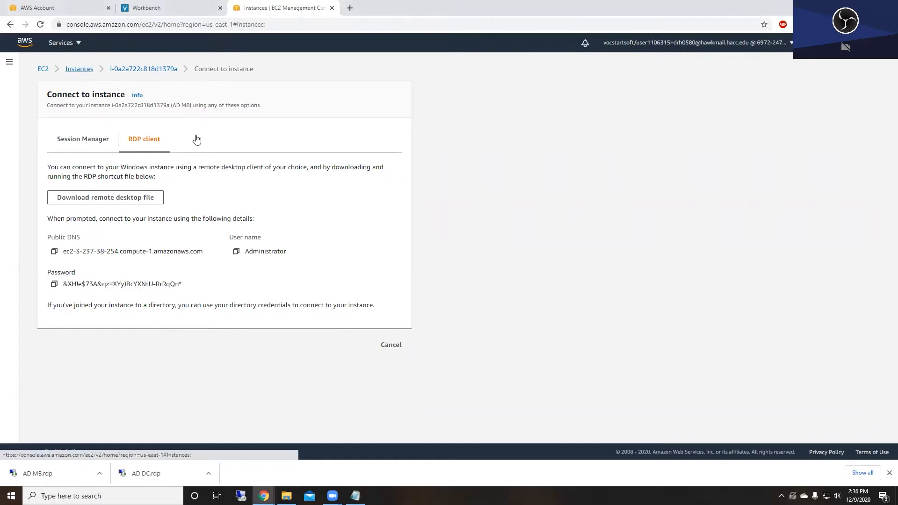
left_click(292, 187)
scroll(276, 229, "down", 2)
scroll(276, 229, "up", 2)
left_click(776, 97)
left_click(144, 139)
left_click(112, 276)
left_click(72, 211)
double_click(170, 73)
left_click(372, 378)
left_click(54, 284)
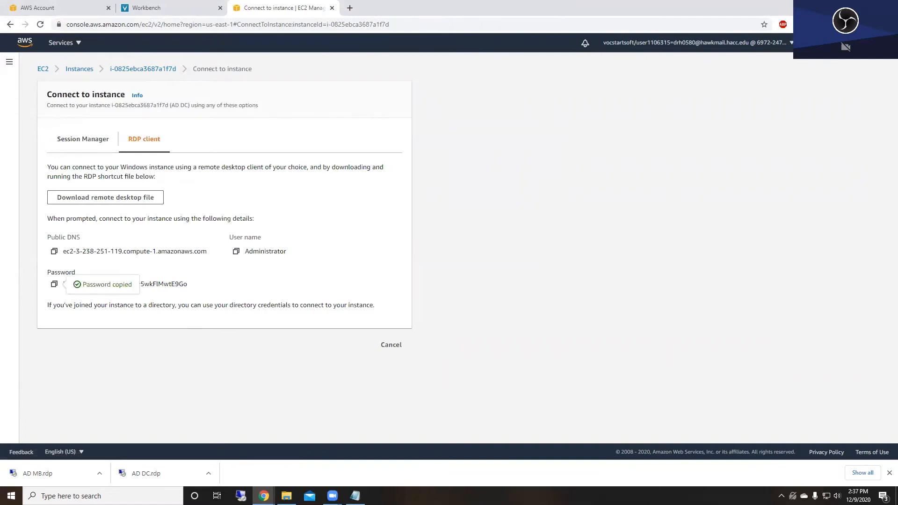
- Check the Notepad window, then return to the EC2 dashboard
key("alt+Tab")
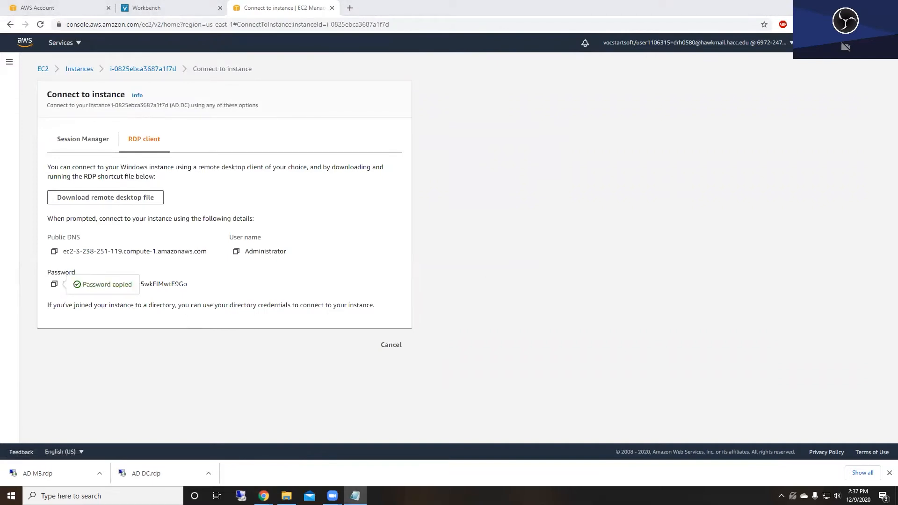
left_click(575, 235)
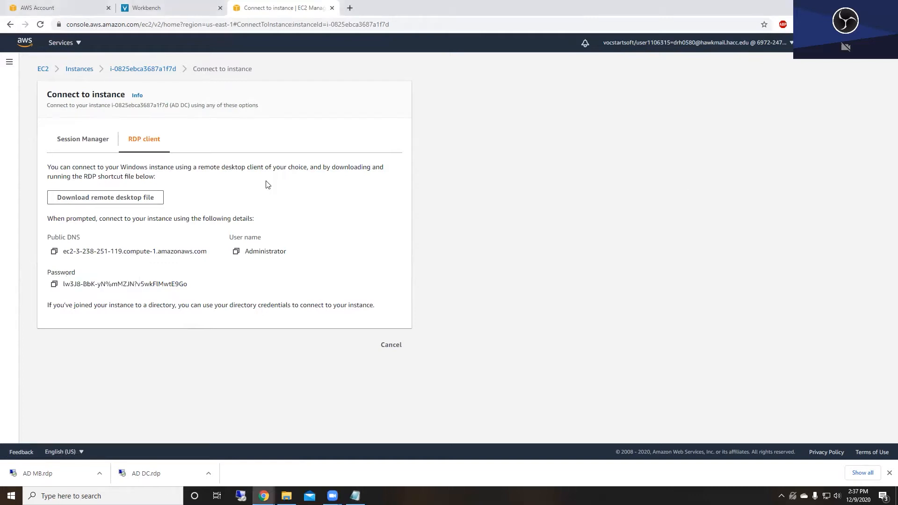
left_click(41, 68)
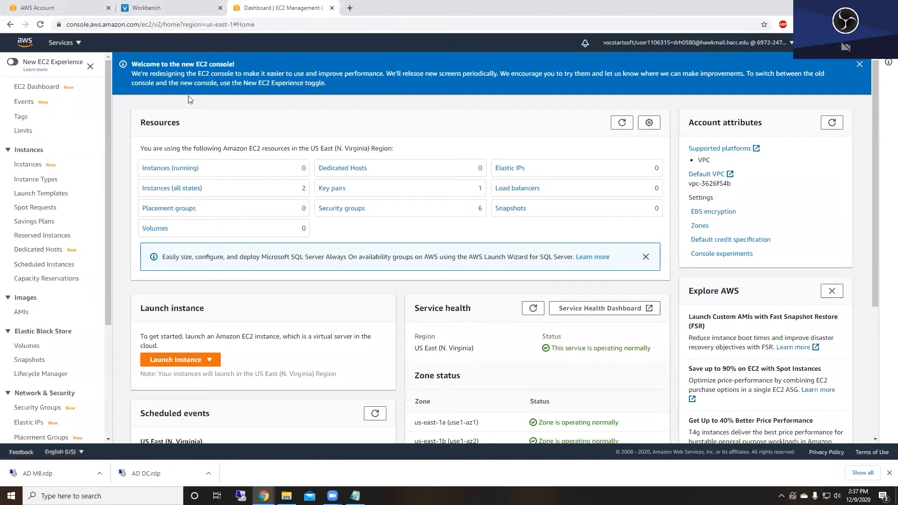
- Connect with 'AD DC.rdp' as Administrator using the pasted password, saving credentials and accepting the certificate
left_click(142, 473)
left_click(514, 298)
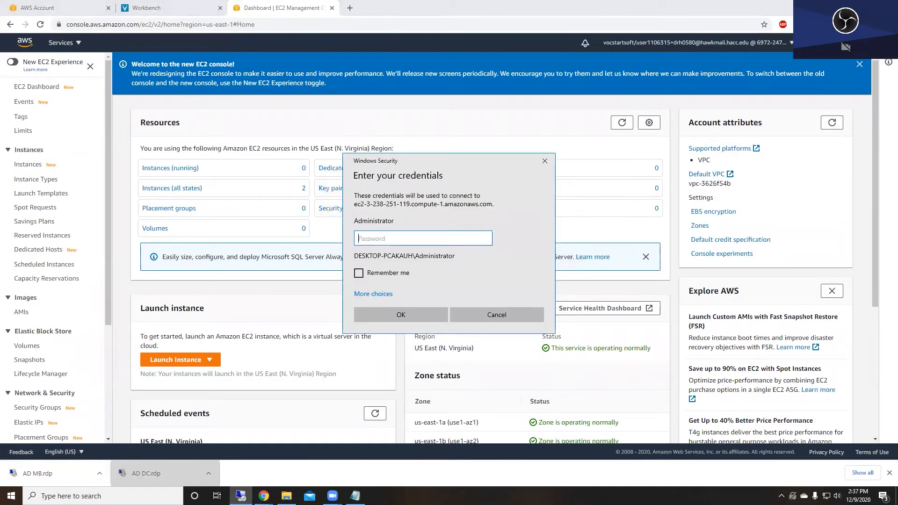
left_click(373, 293)
left_click(393, 224)
type("Administrator")
key("Tab")
key("ctrl+v")
left_click(389, 265)
left_click(407, 365)
left_click(477, 324)
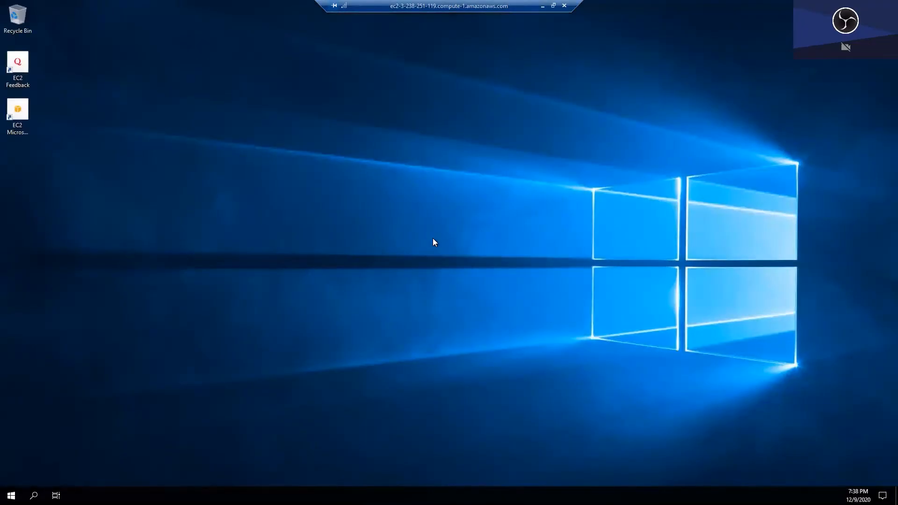
left_click(857, 174)
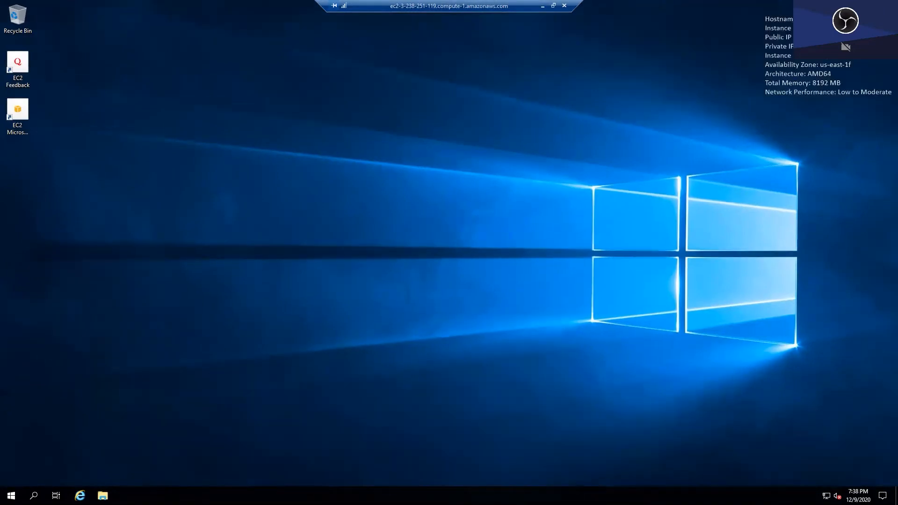
- Launch Server Manager and show the Local Server properties
key("super")
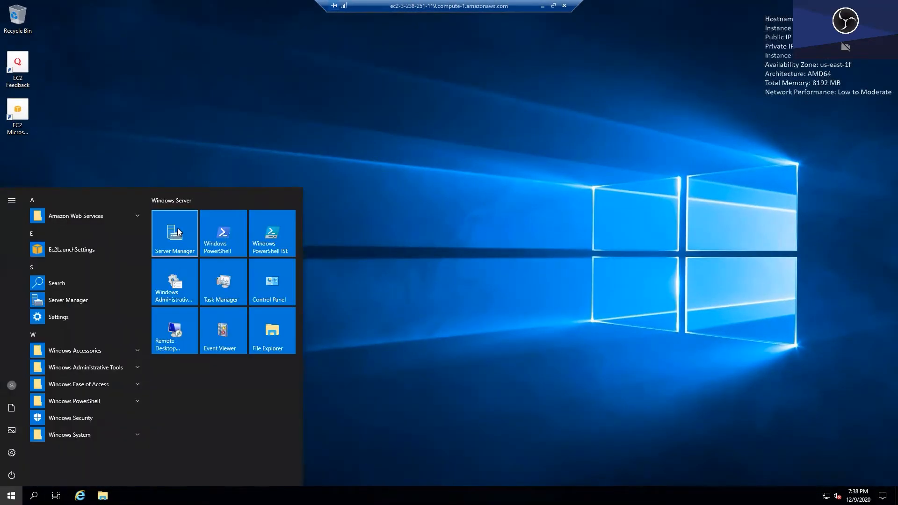
left_click(175, 233)
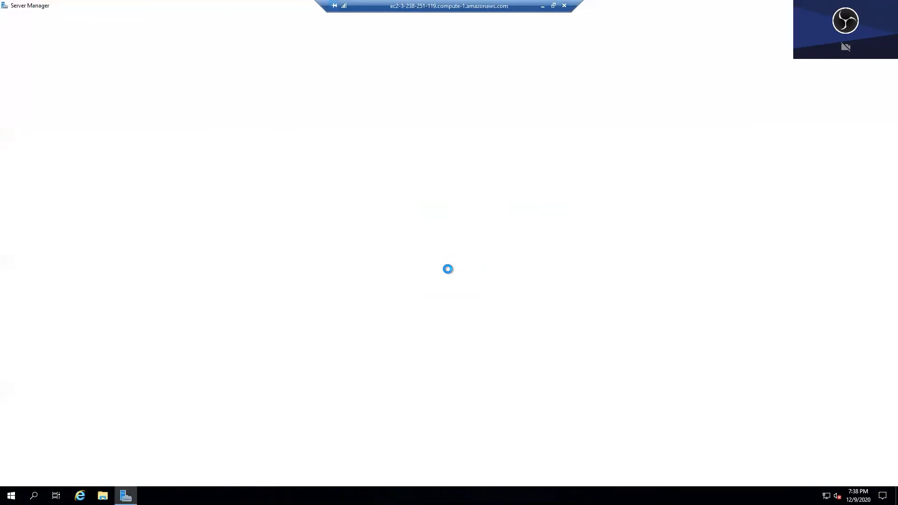
left_click(287, 67)
left_click(46, 72)
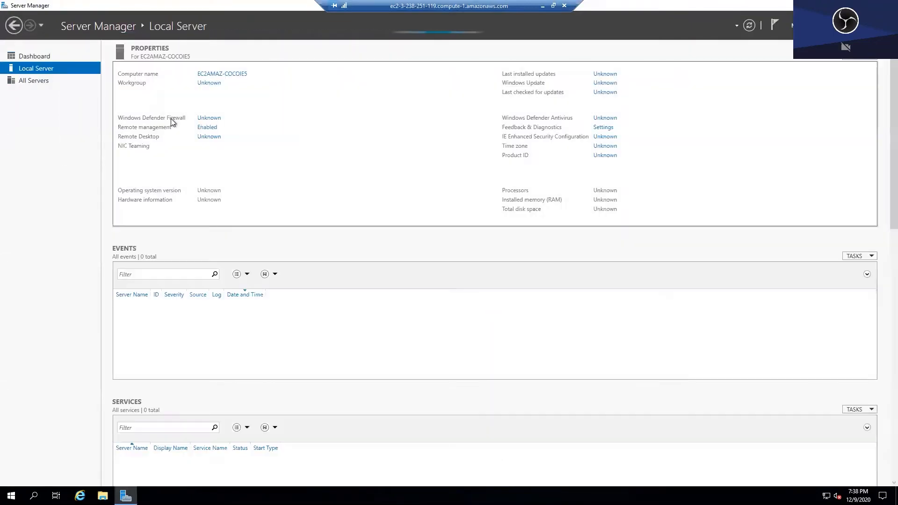
- Change the computer name to ADDC-SERVER and choose Restart Later
left_click(231, 75)
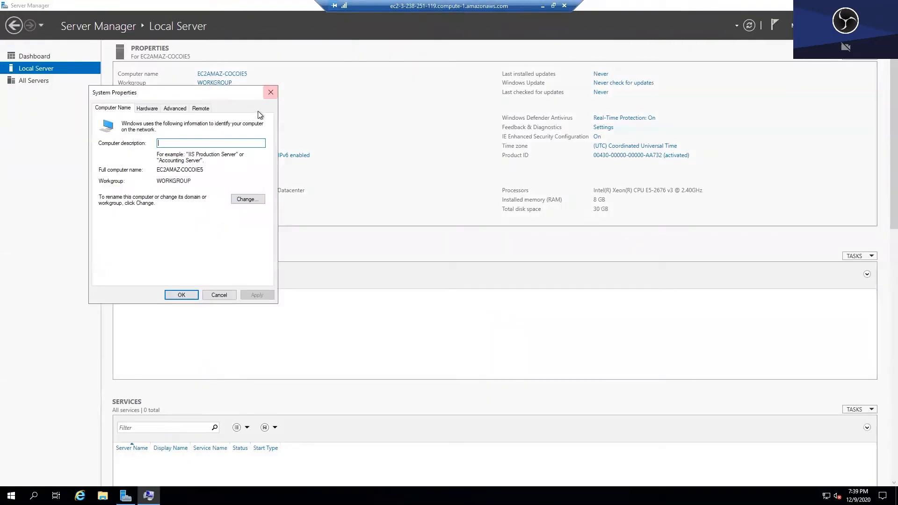
left_click(247, 200)
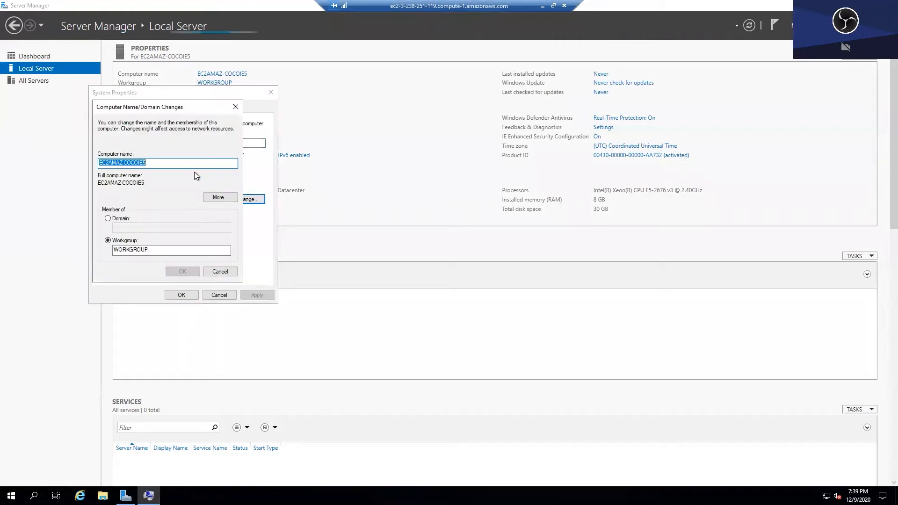
type("ADDC")
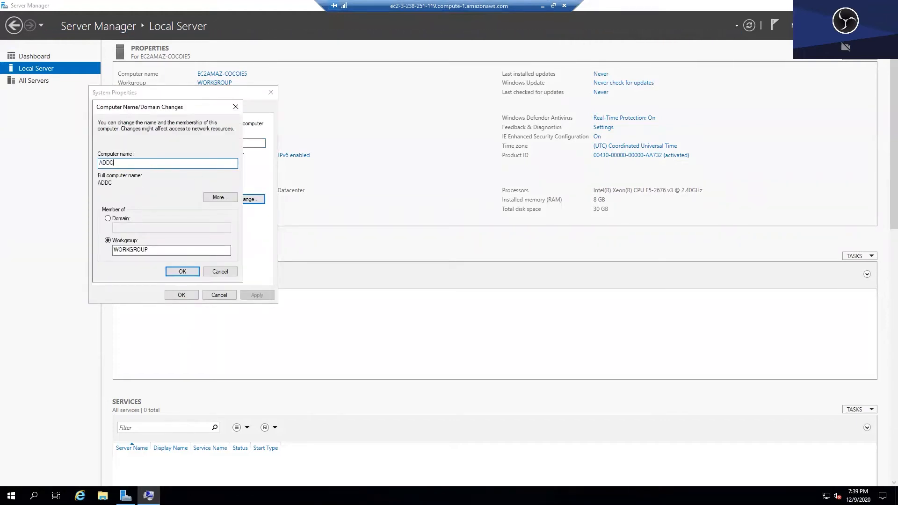
type("-SERVER")
left_click(176, 275)
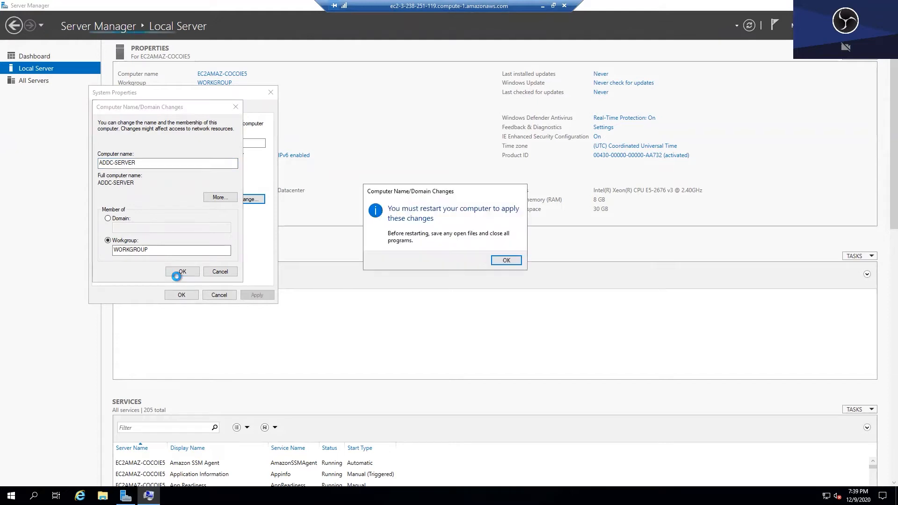
left_click(505, 261)
left_click(181, 294)
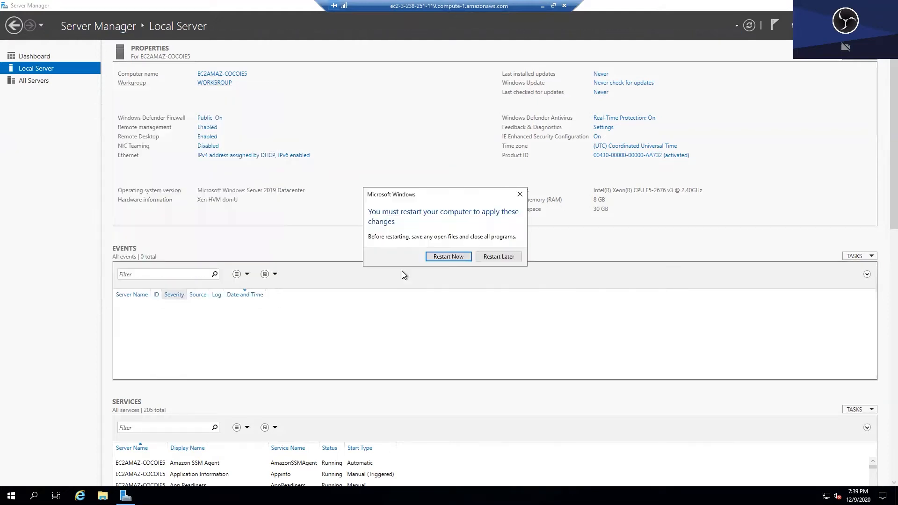
left_click(490, 256)
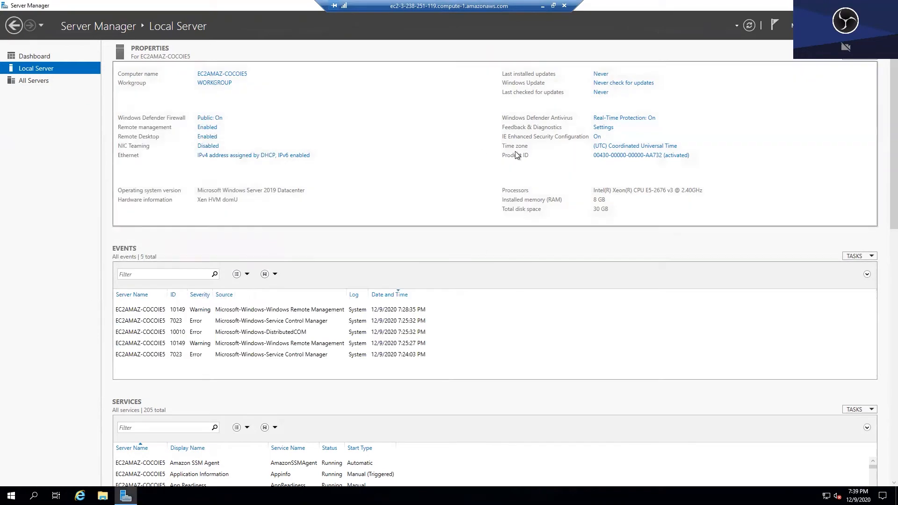
- Turn IE Enhanced Security Configuration off for Administrators
left_click(597, 136)
left_click(395, 235)
left_click(484, 337)
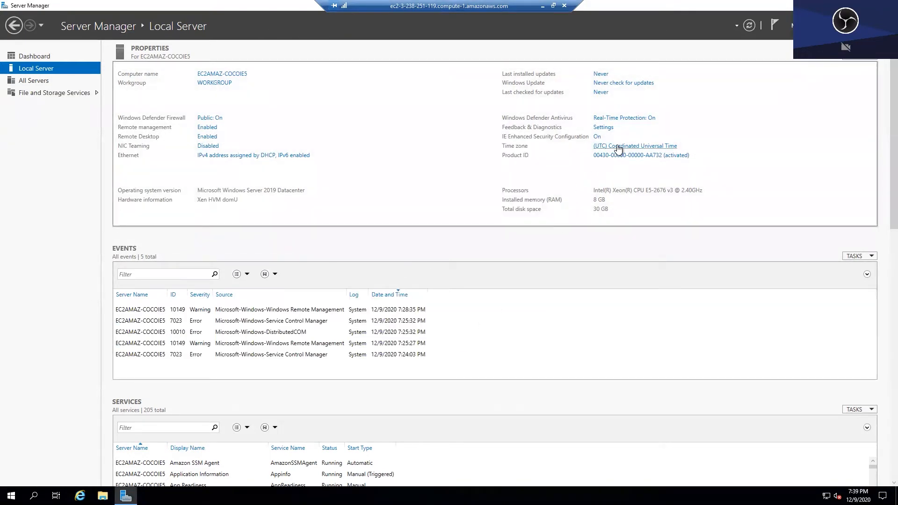
- Set the server's time zone to Eastern Time (US & Canada)
left_click(618, 149)
left_click(206, 146)
left_click(206, 75)
left_click_drag(208, 156, 209, 126)
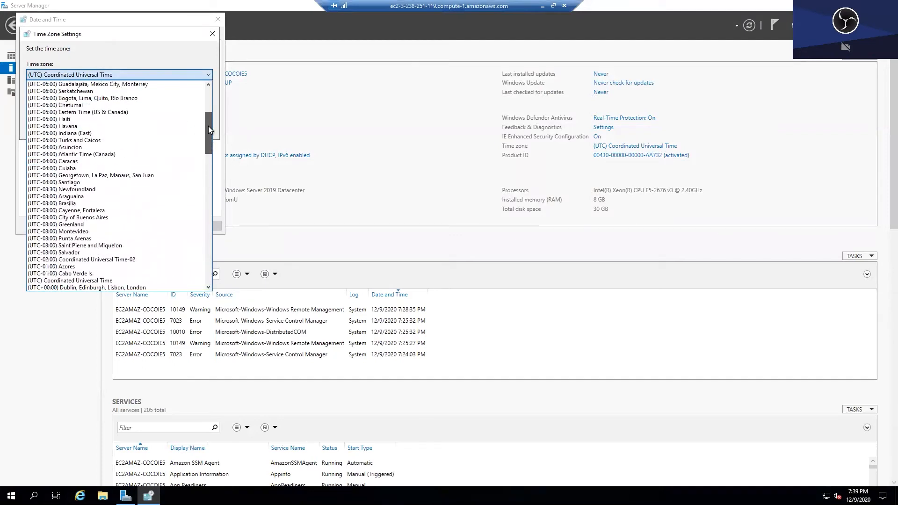
left_click(161, 115)
left_click(151, 128)
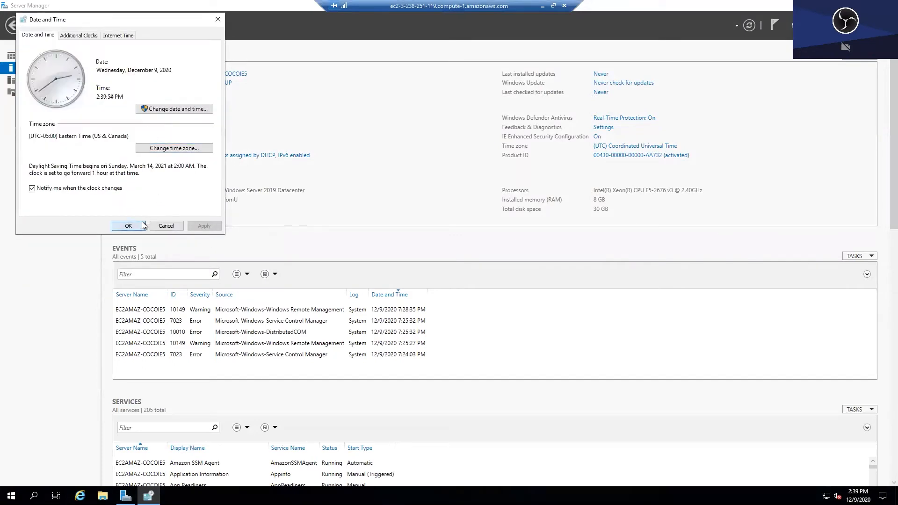
left_click(127, 225)
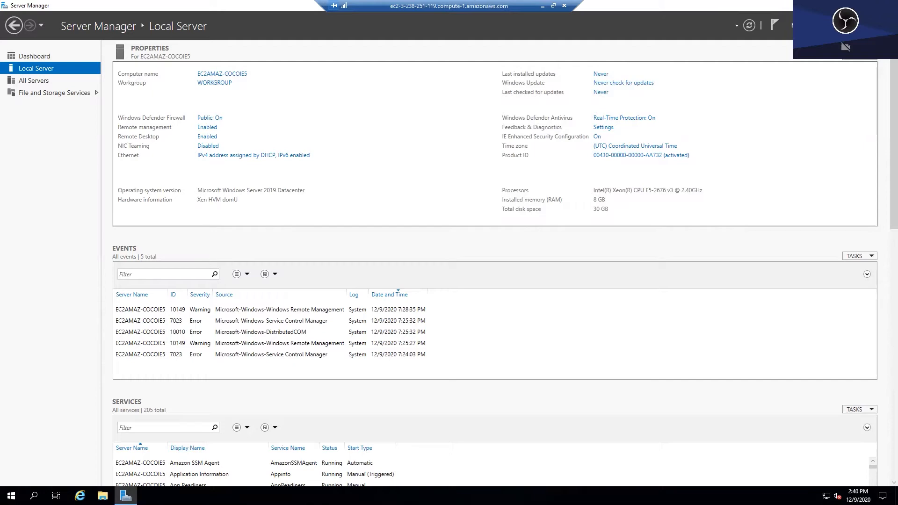
- Close Server Manager and shut down the AD DC server
left_click(887, 6)
key("super")
left_click(11, 475)
left_click(54, 436)
left_click(136, 448)
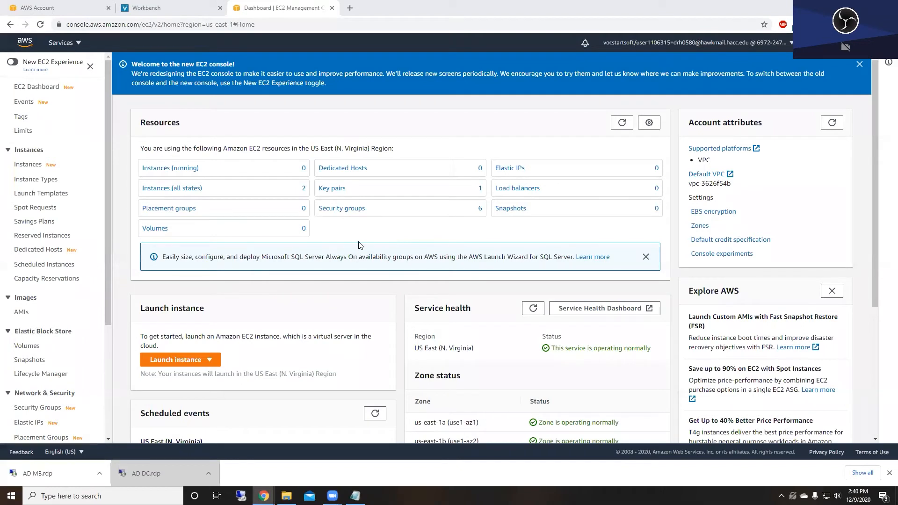
- Connect with 'AD MB.rdp' as Administrator using the pasted password, remembering credentials and accepting the certificate
left_click(46, 485)
left_click(504, 298)
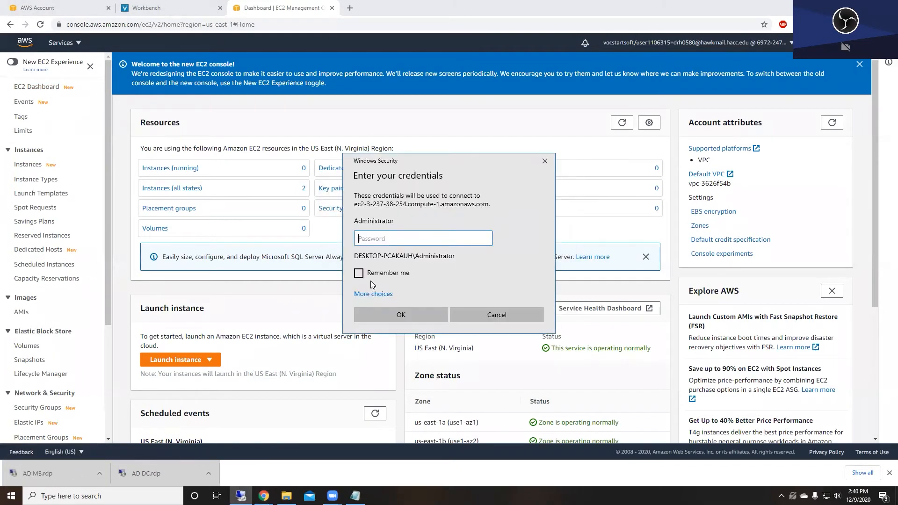
left_click(374, 294)
left_click(393, 333)
type("Ad")
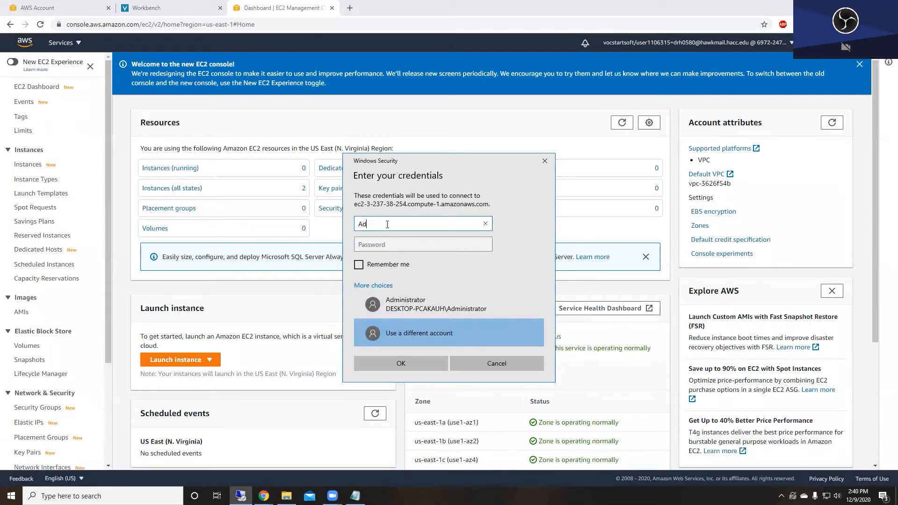
type("ministrator")
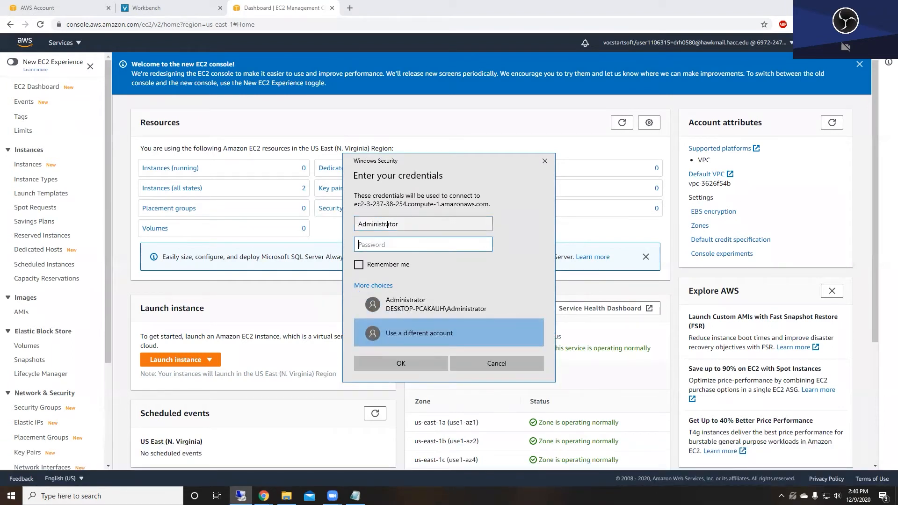
key("Tab")
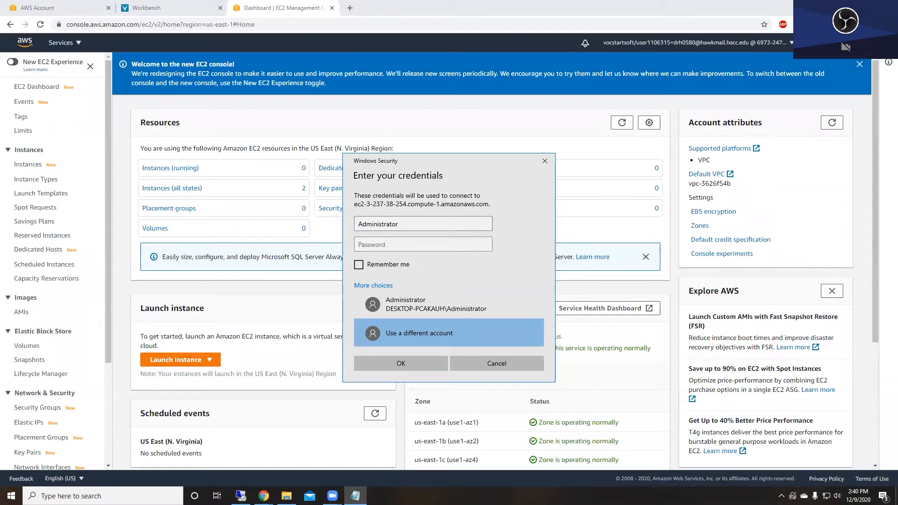
key("ctrl+v")
left_click(358, 265)
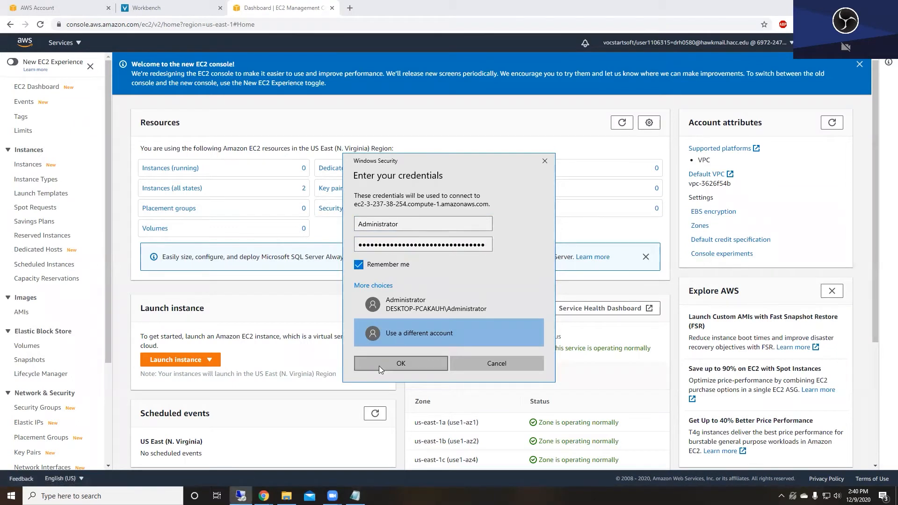
left_click(380, 365)
key("Return")
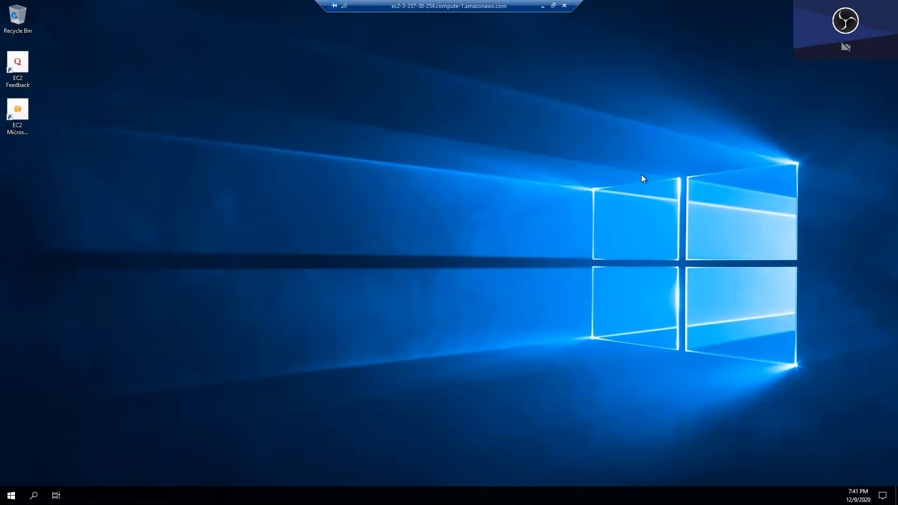
- Open Server Manager's Local Server page and turn IE Enhanced Security off for Administrators
left_click(871, 175)
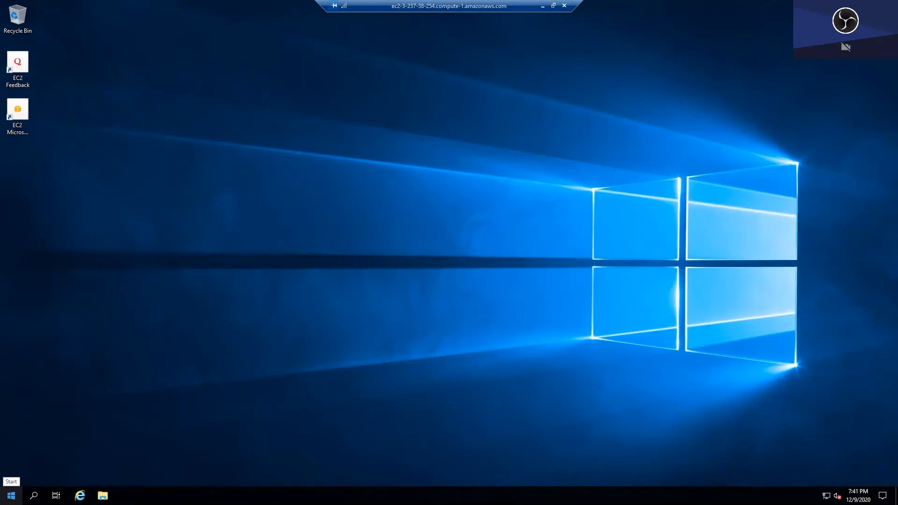
left_click(12, 496)
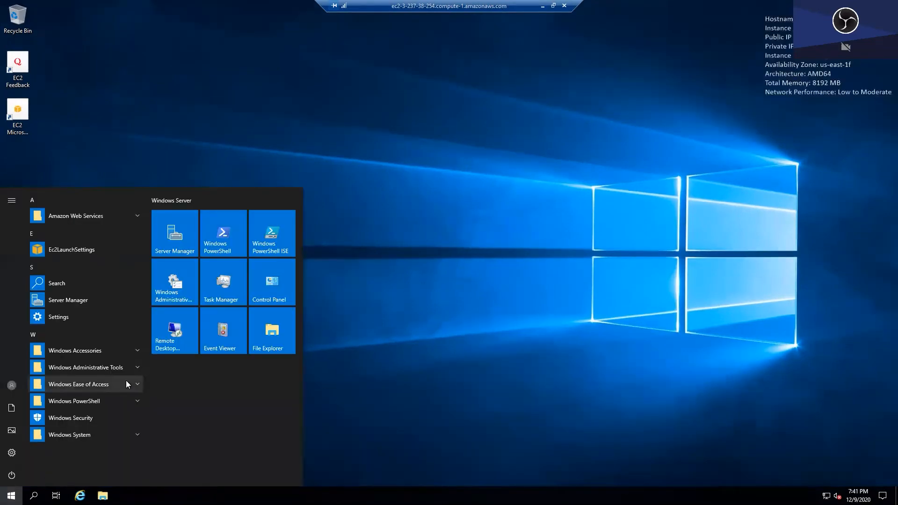
left_click(174, 234)
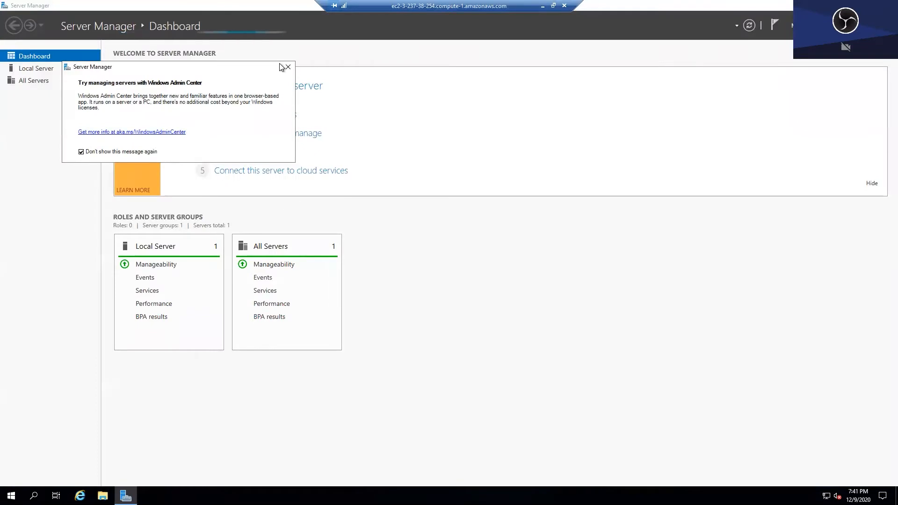
left_click(36, 69)
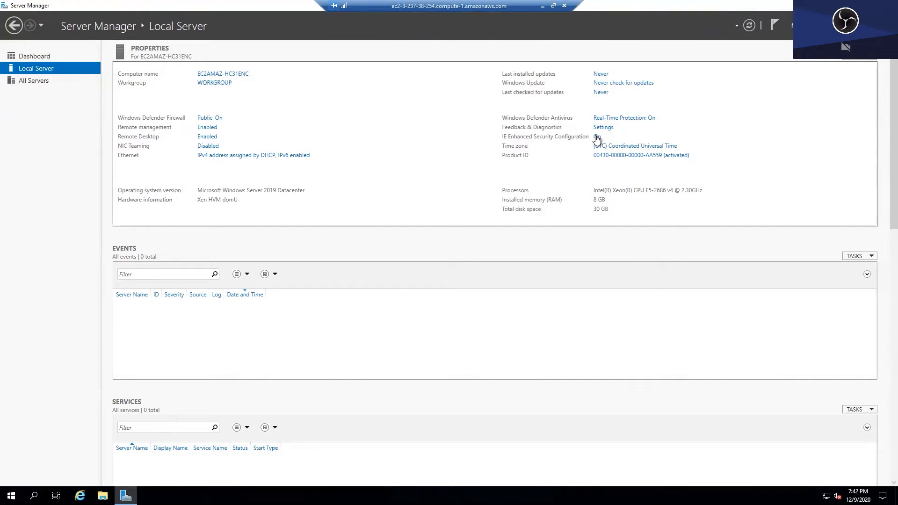
left_click(597, 138)
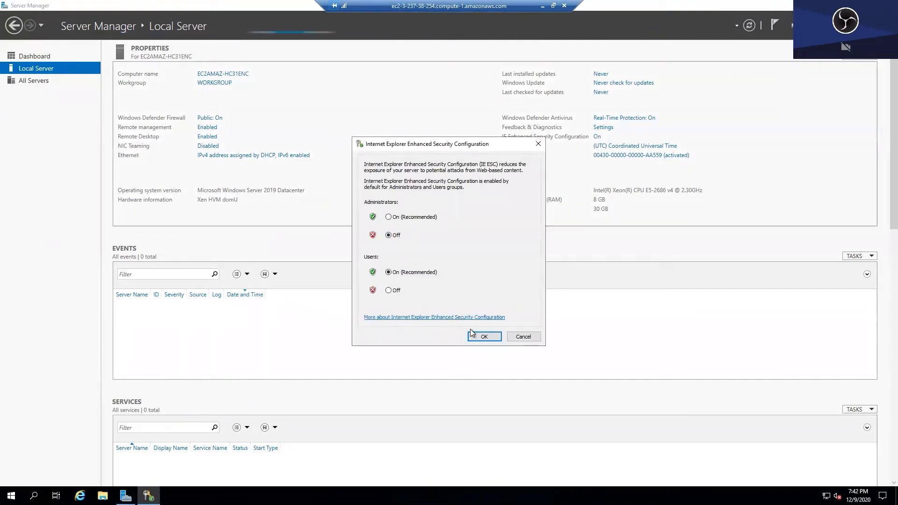
left_click(484, 336)
- Change the time zone to Eastern Time (US & Canada)
left_click(608, 146)
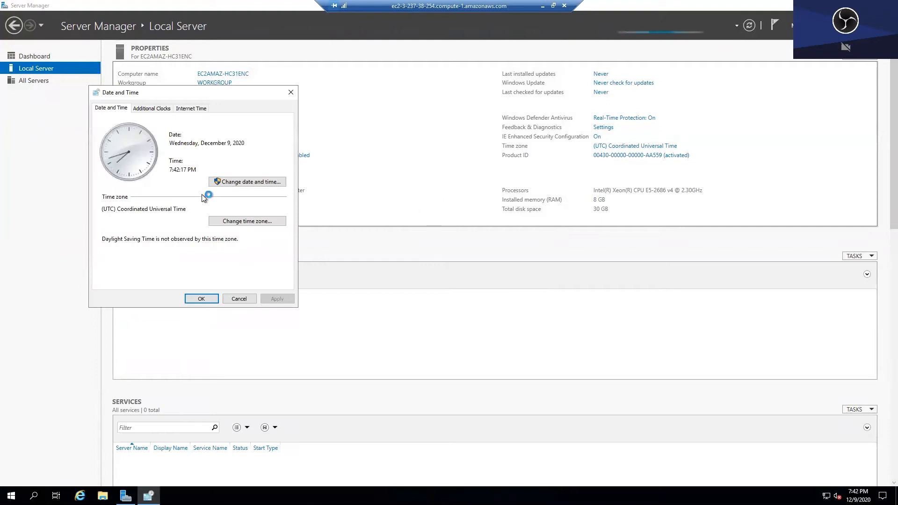
left_click(228, 224)
left_click(203, 148)
left_click_drag(281, 239, 279, 198)
left_click(227, 191)
left_click(226, 200)
left_click(201, 296)
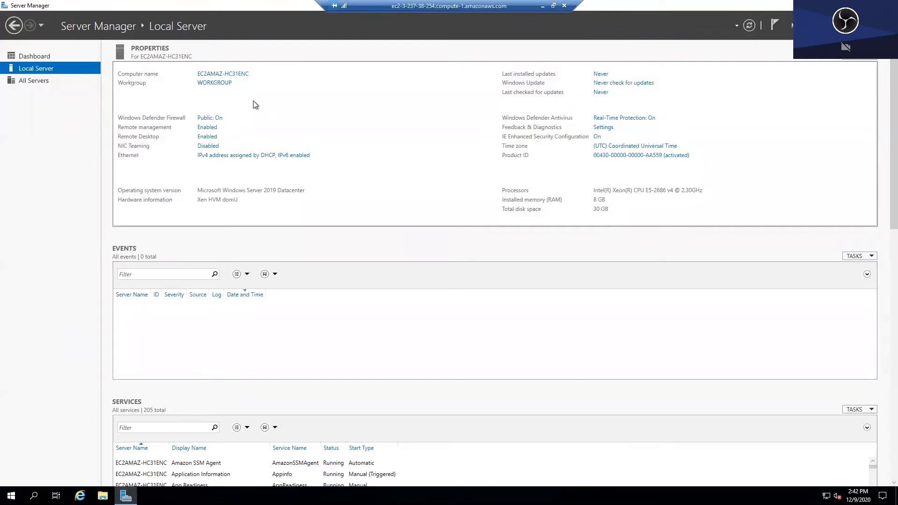
- Rename the computer to AD-MEMBER and restart the server now
left_click(240, 76)
left_click(180, 126)
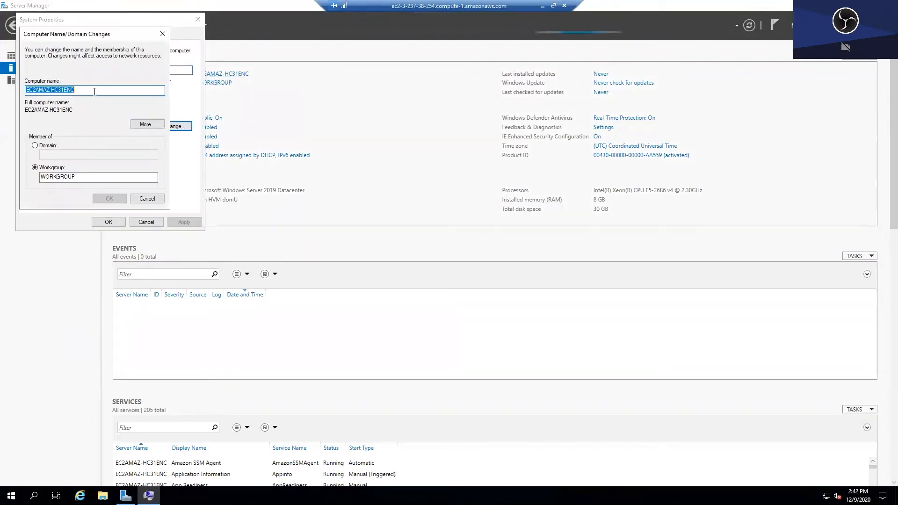
type("AD")
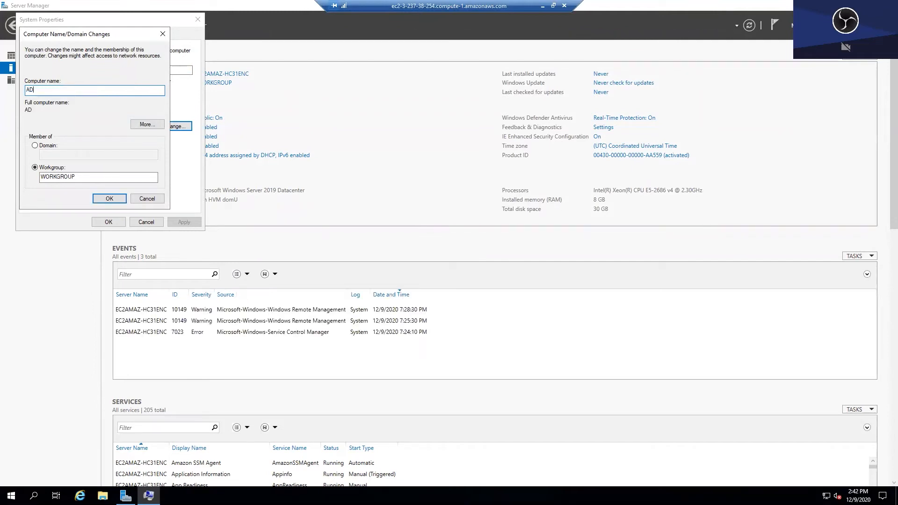
type("-MEMBER")
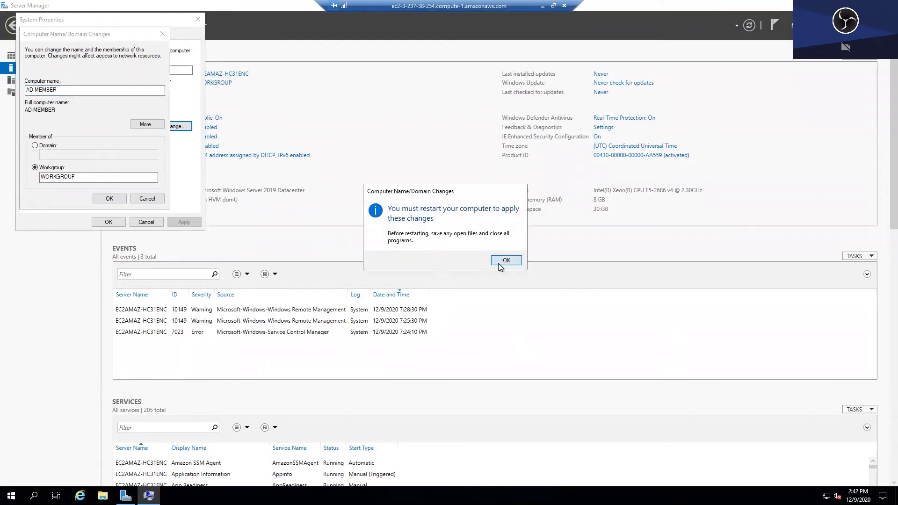
left_click(500, 261)
left_click(117, 223)
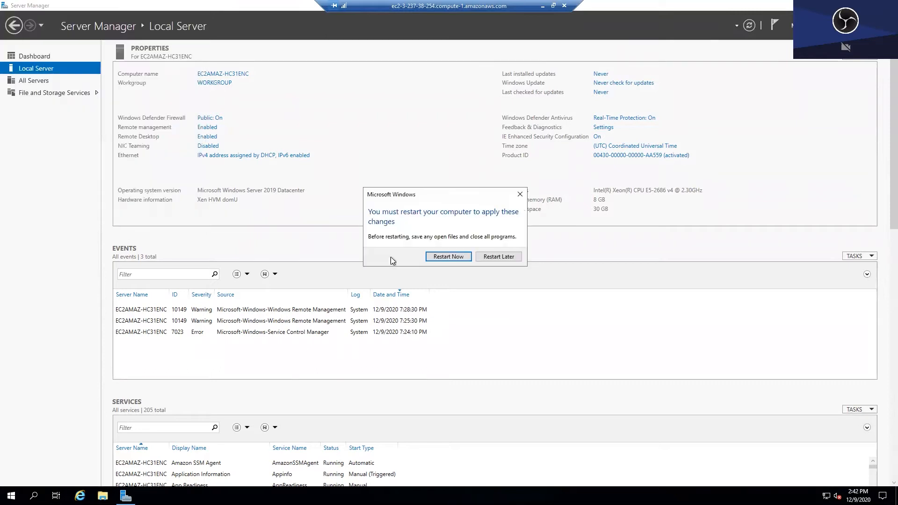
left_click(446, 258)
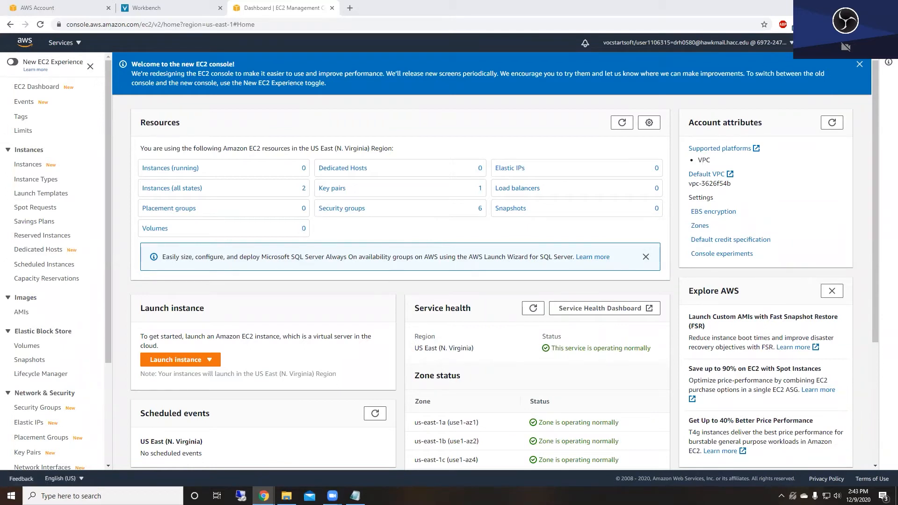
- Launch the downloaded AD DC .rdp file from Chrome and accept the certificate to connect
left_click(889, 24)
left_click(812, 86)
left_click(354, 167)
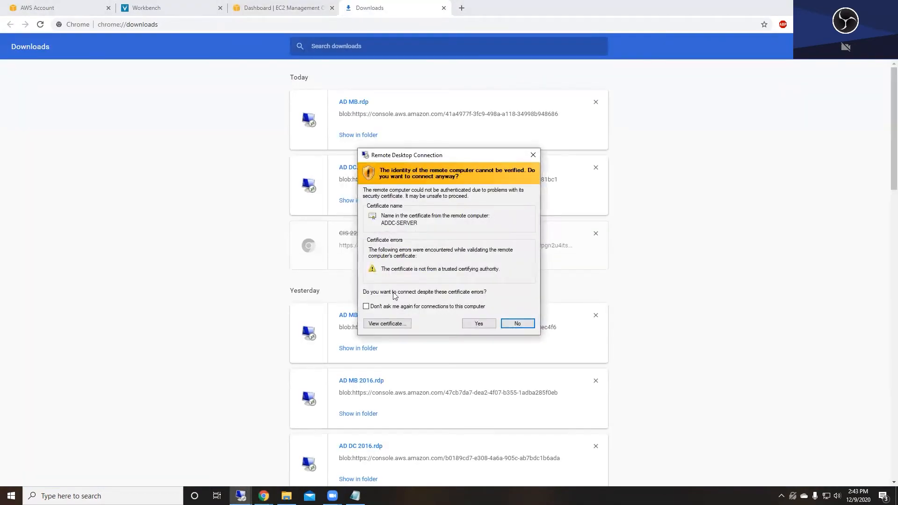
left_click(477, 324)
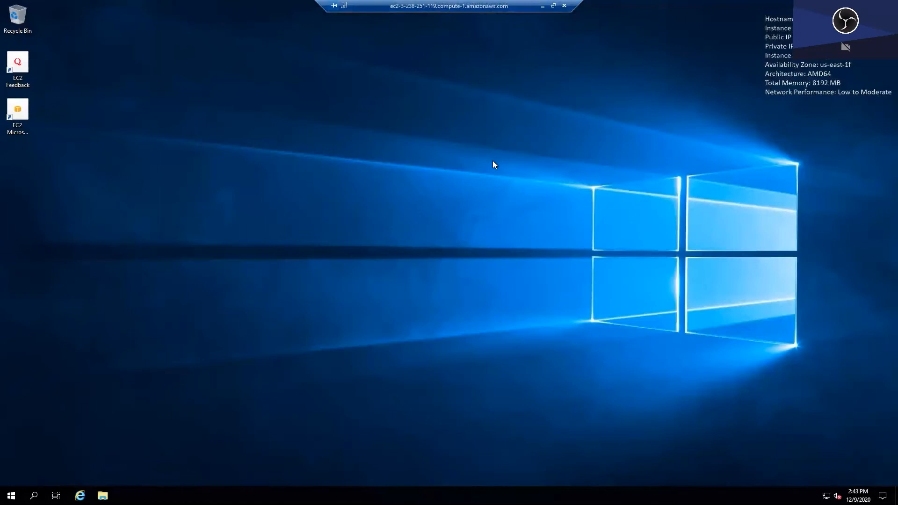
- Open Server Manager, dismiss the Windows Admin Center prompt, and confirm the name ADDC-SERVER
left_click(11, 495)
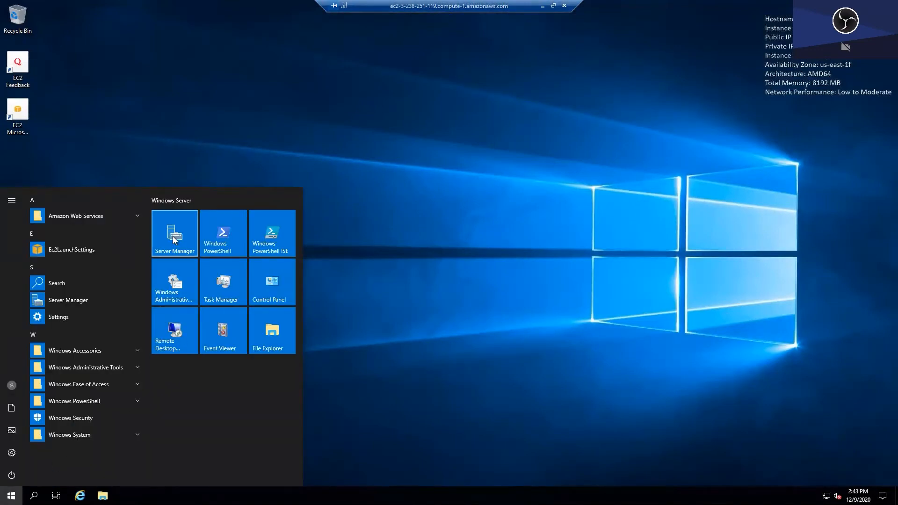
left_click(526, 22)
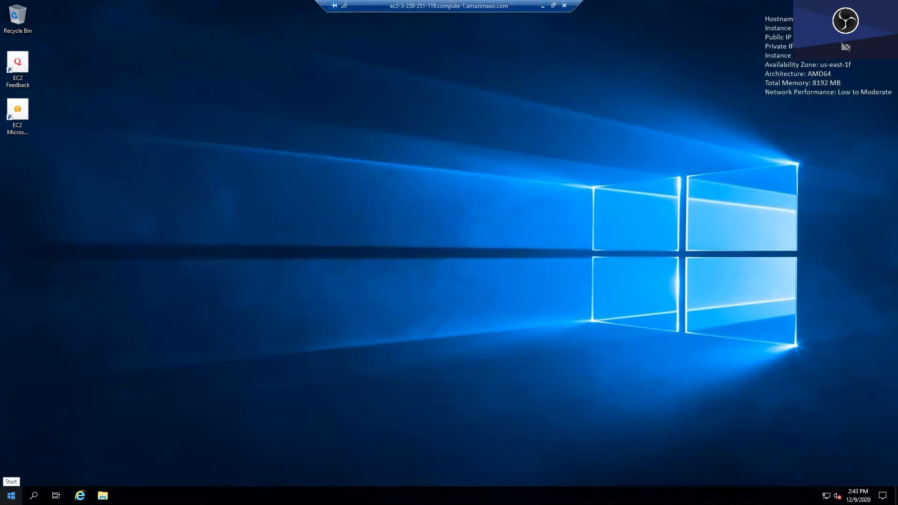
left_click(11, 496)
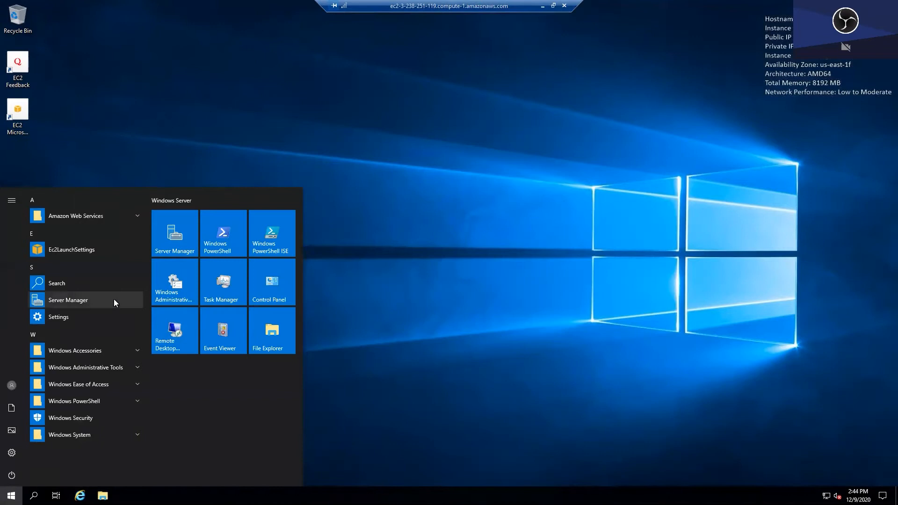
left_click(173, 246)
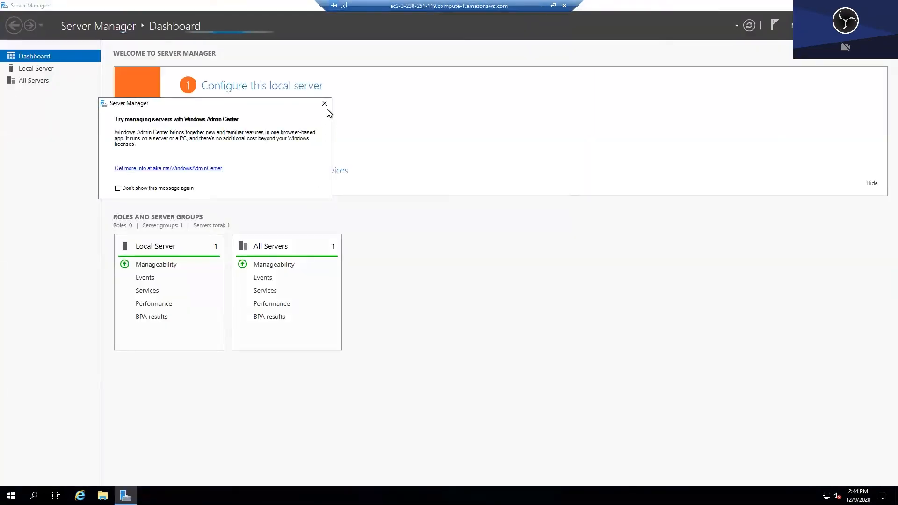
left_click(163, 187)
left_click(325, 104)
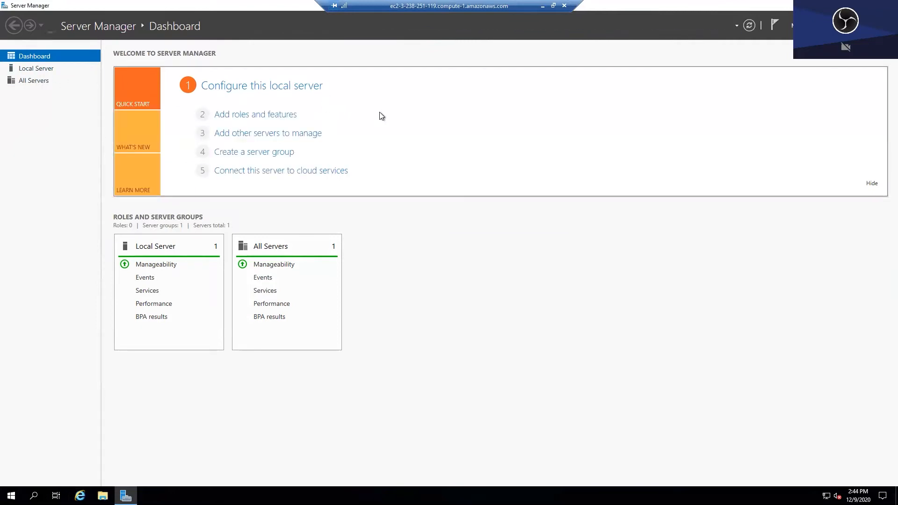
left_click(52, 68)
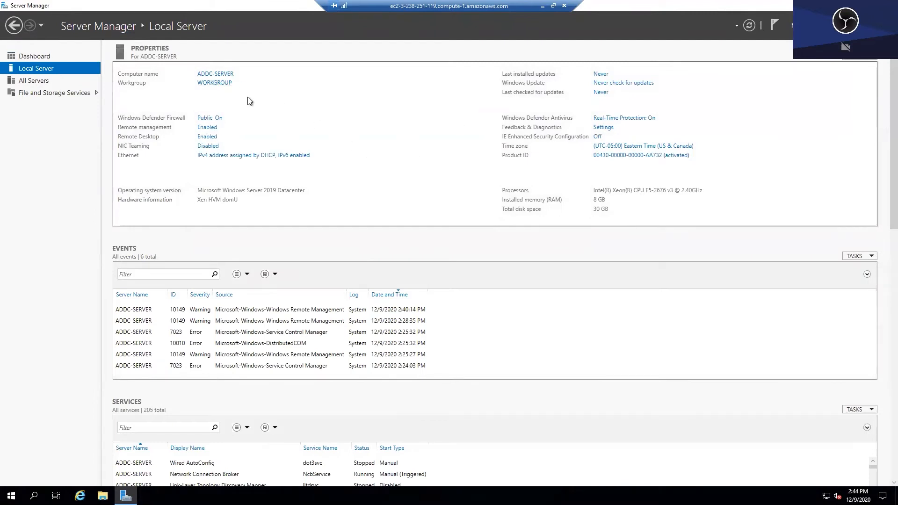
left_click(38, 55)
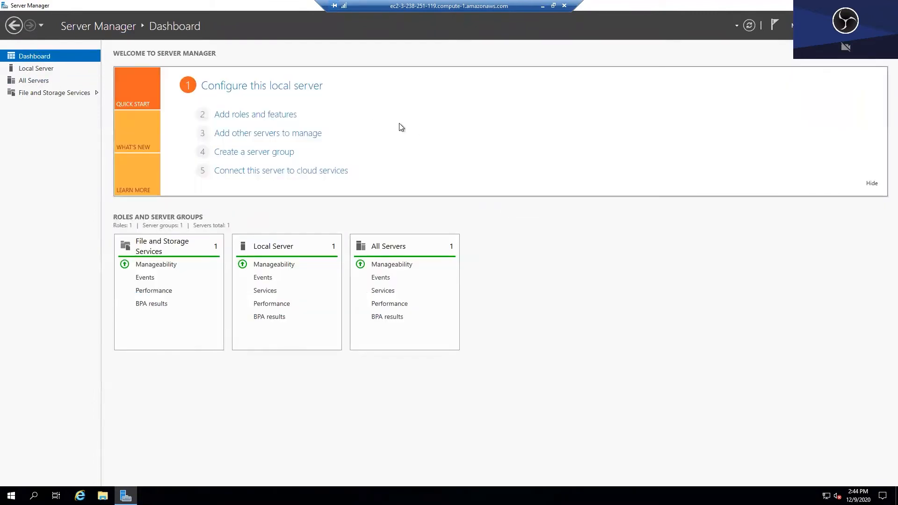
- Select the AD DS, DHCP Server and DNS Server roles with their required features
left_click(284, 115)
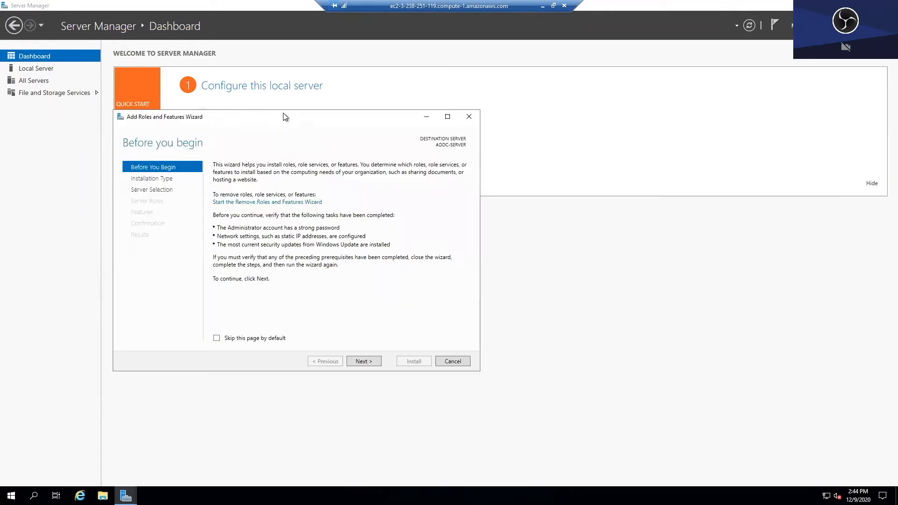
left_click(374, 362)
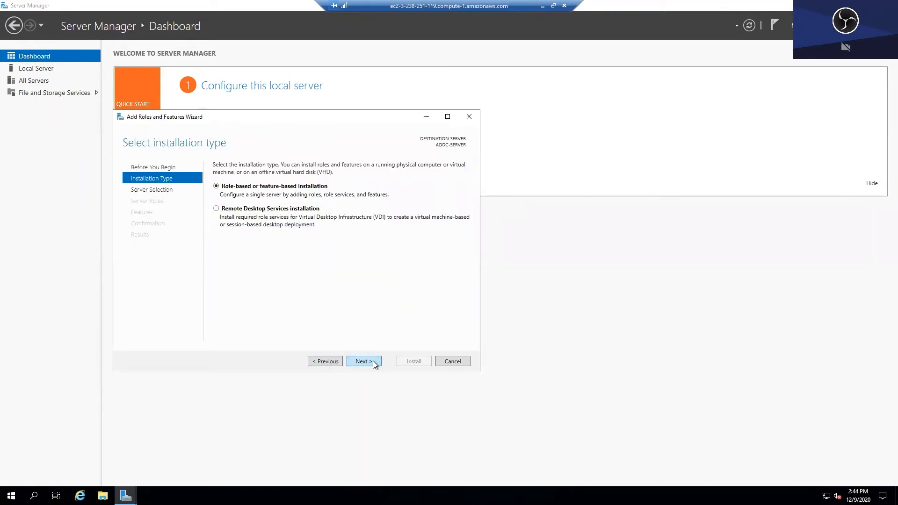
left_click(375, 363)
left_click(374, 362)
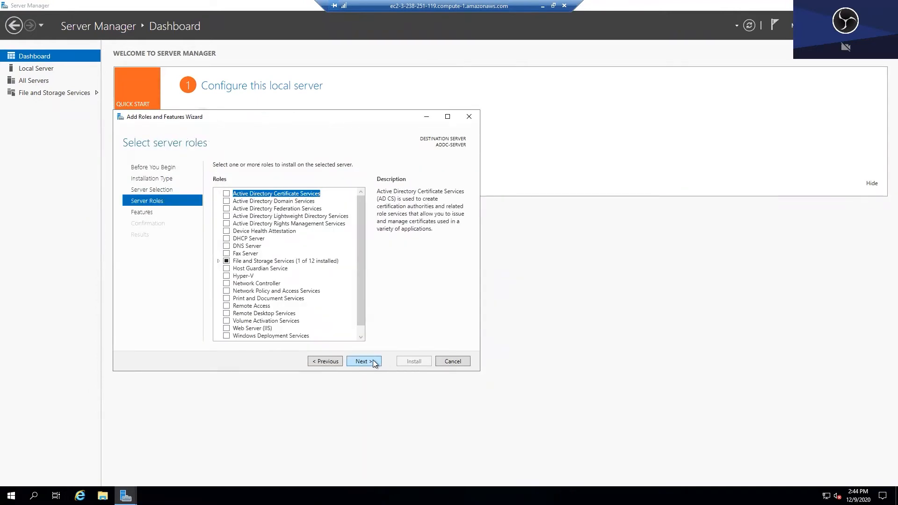
left_click(223, 201)
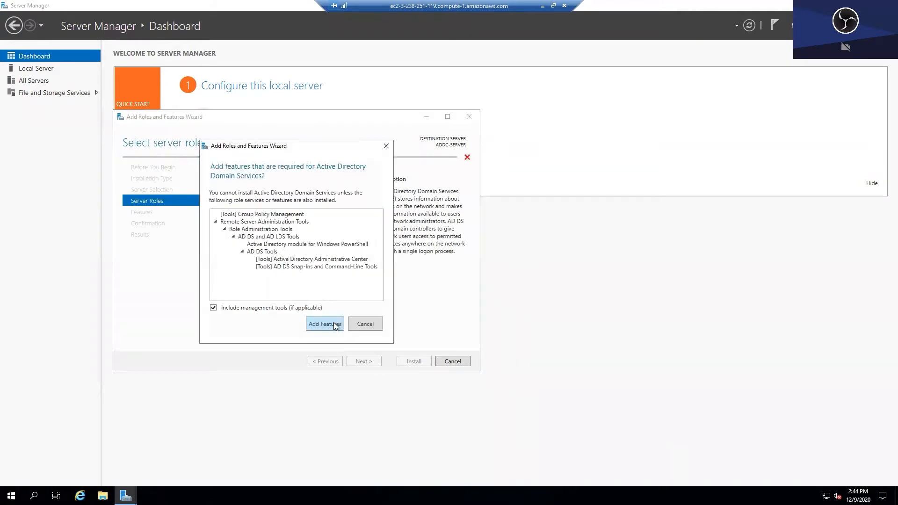
left_click(323, 323)
left_click(228, 239)
left_click(325, 319)
left_click(353, 311)
left_click(226, 246)
left_click(333, 321)
left_click(354, 312)
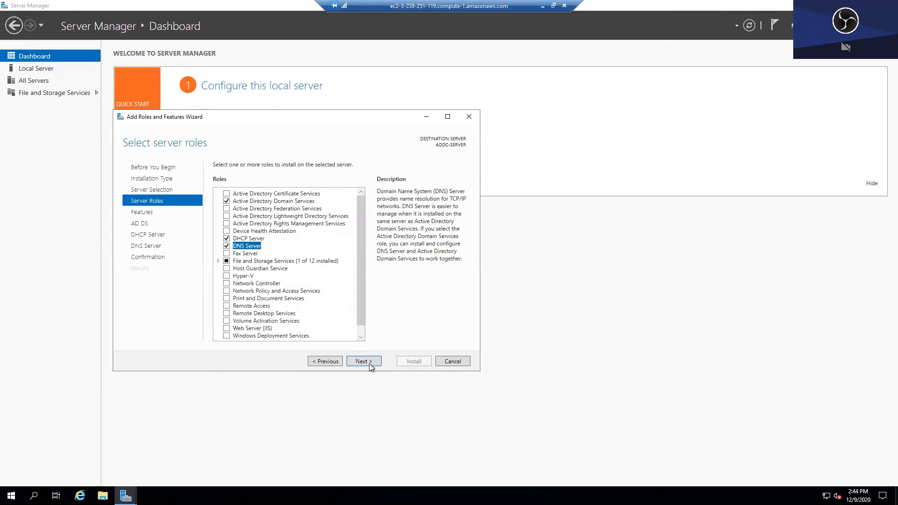
- Accept the remaining wizard pages, allow automatic restart, and install the roles
left_click(366, 361)
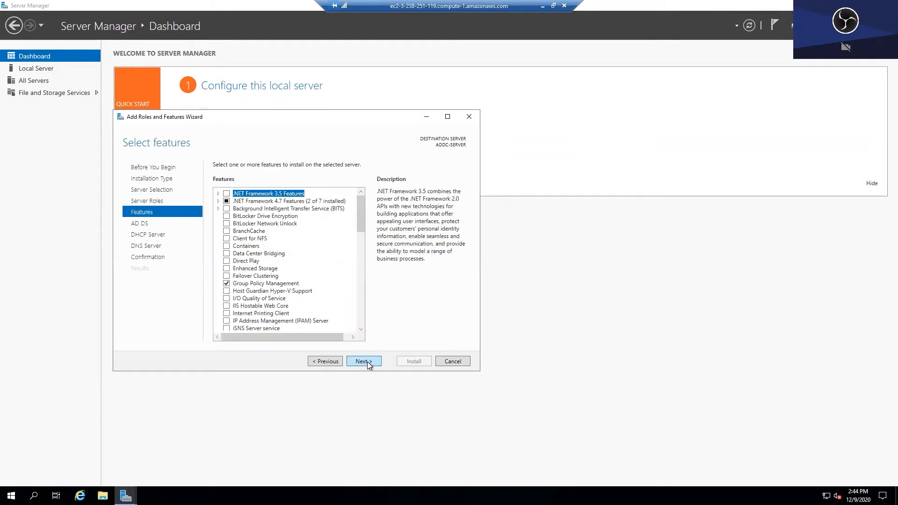
left_click(363, 361)
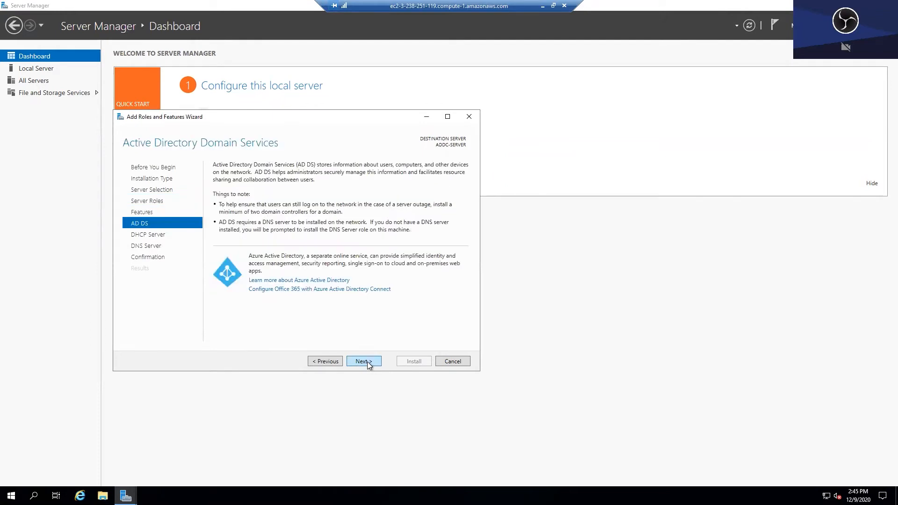
left_click(363, 361)
left_click(364, 361)
left_click(367, 362)
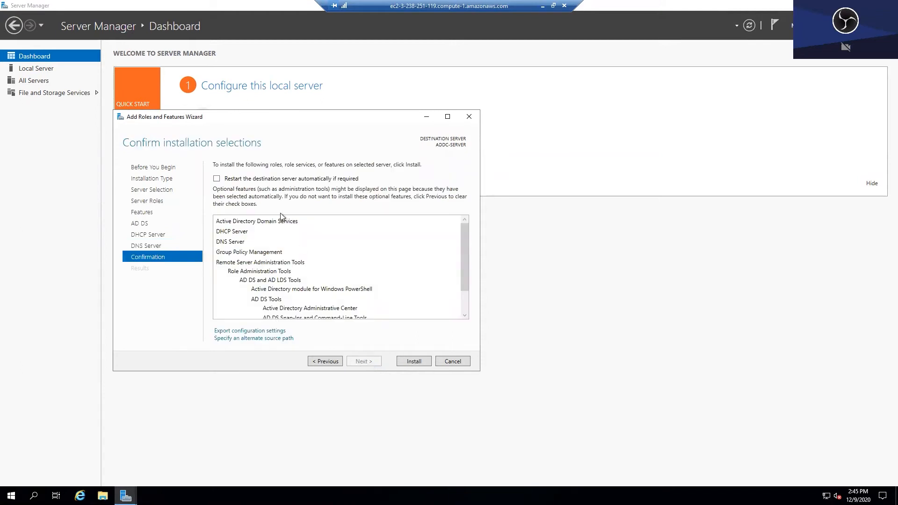
left_click(217, 178)
left_click(472, 279)
left_click(404, 362)
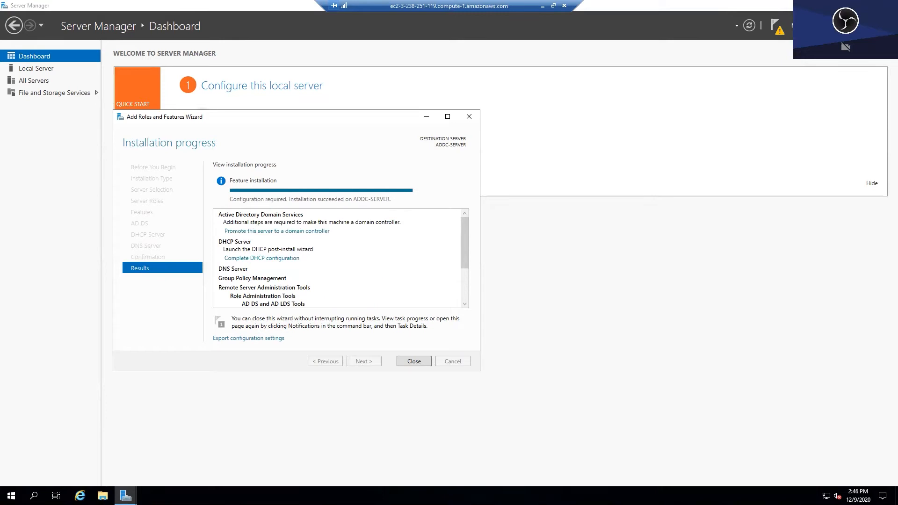
- Complete DHCP post-install setup by creating its security groups, then start domain controller promotion
left_click(423, 358)
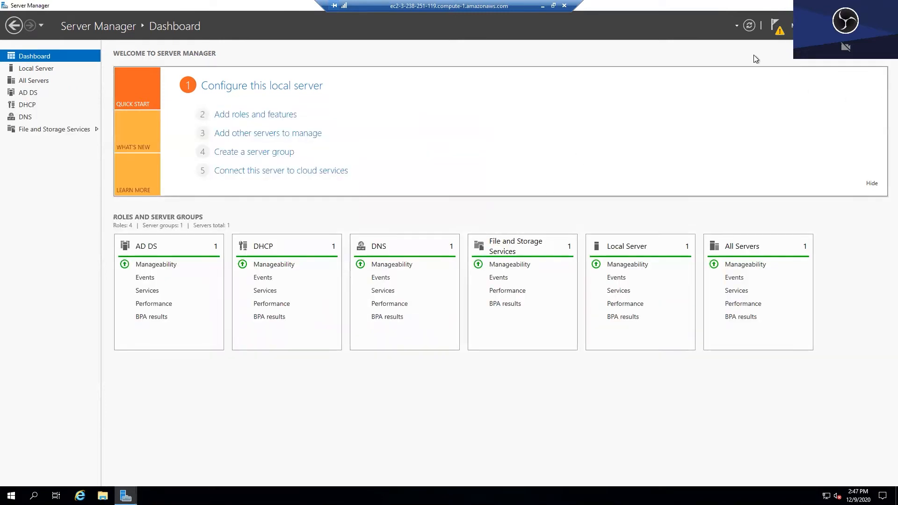
left_click(774, 28)
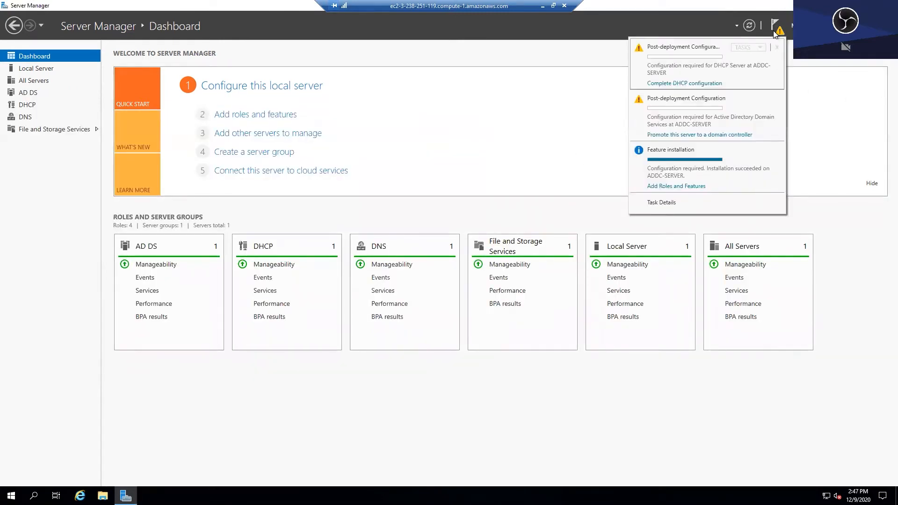
left_click(713, 84)
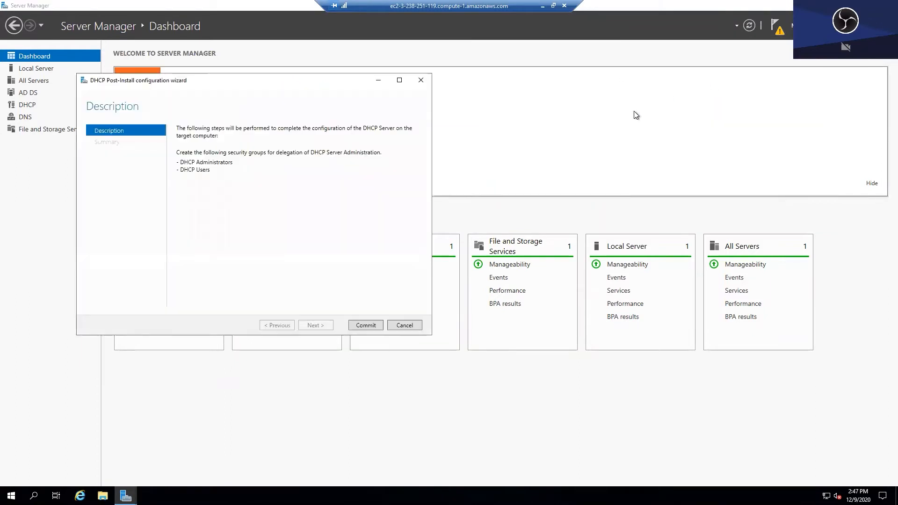
left_click(368, 326)
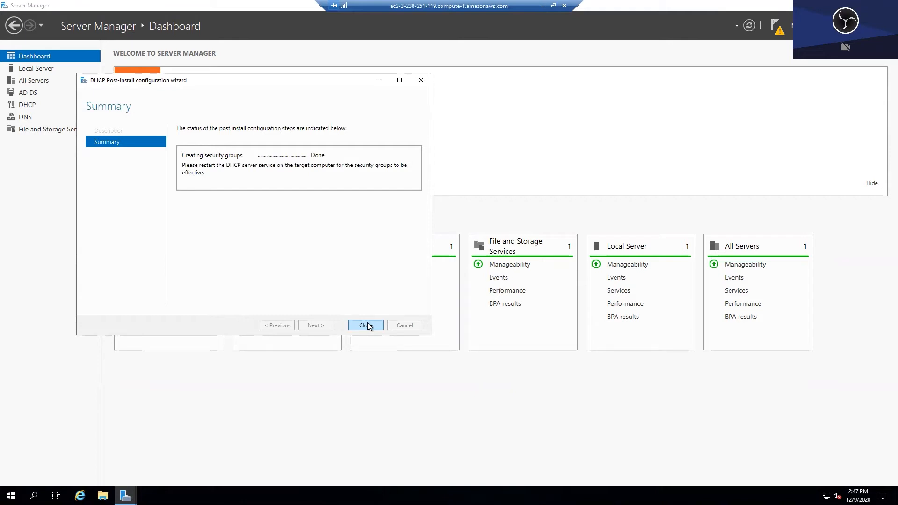
left_click(366, 326)
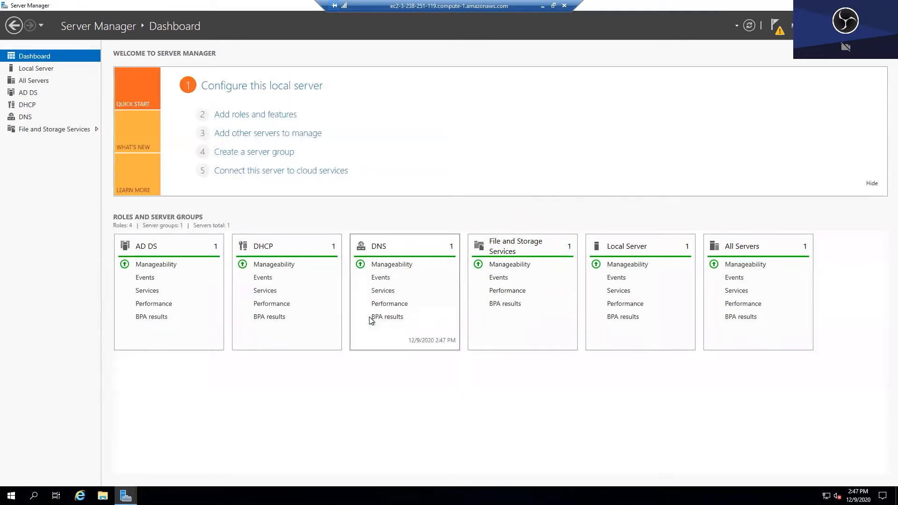
left_click(777, 28)
left_click(191, 176)
- Create a new forest with root domain cis and set the DSRM password
left_click(311, 206)
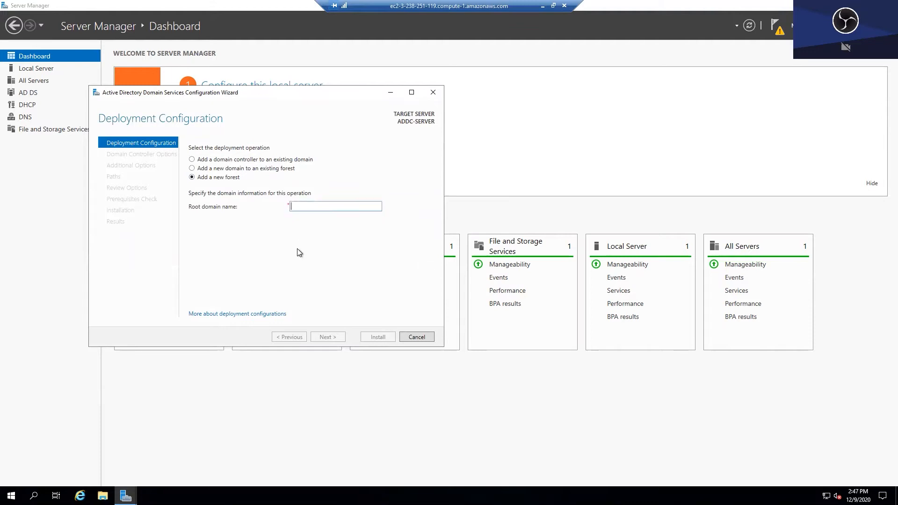
type("cis.local")
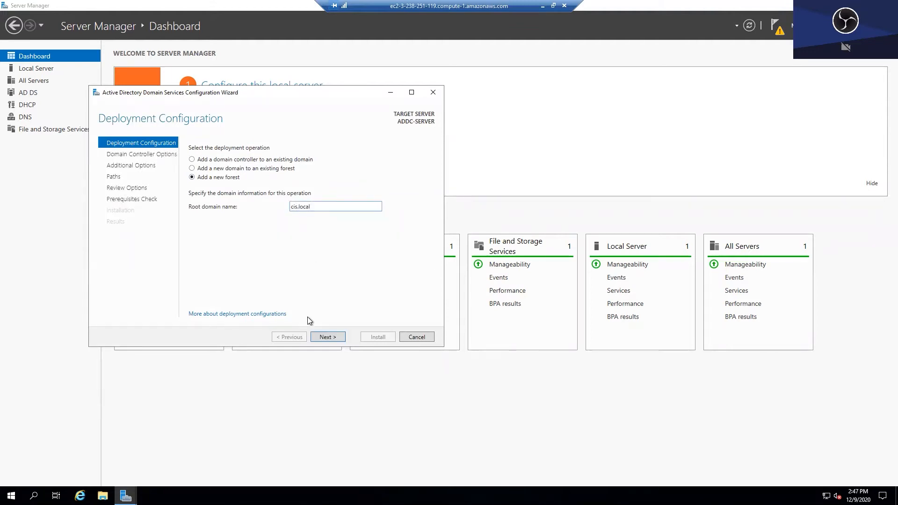
left_click(327, 337)
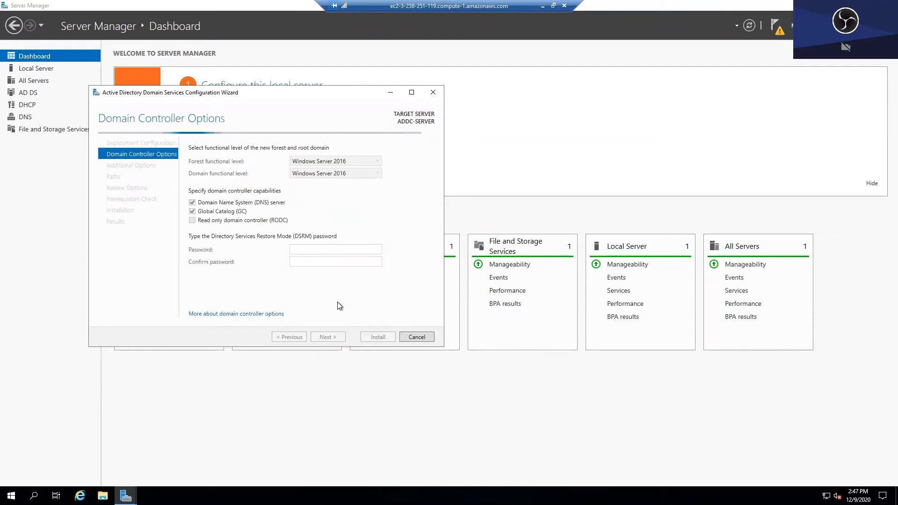
left_click(333, 251)
type("*********")
key("Tab")
type("*********")
key("Return")
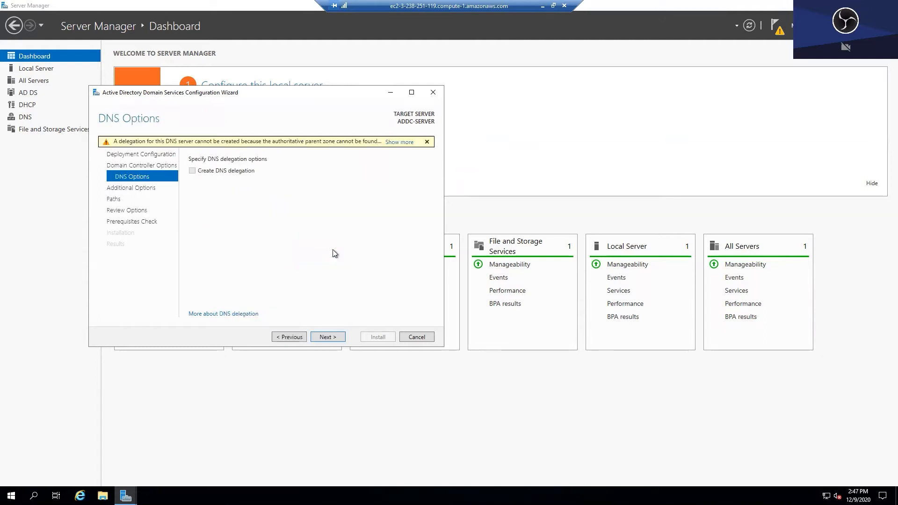
- Accept the DNS options, NetBIOS name CIS and default paths, then install the domain controller
left_click(338, 336)
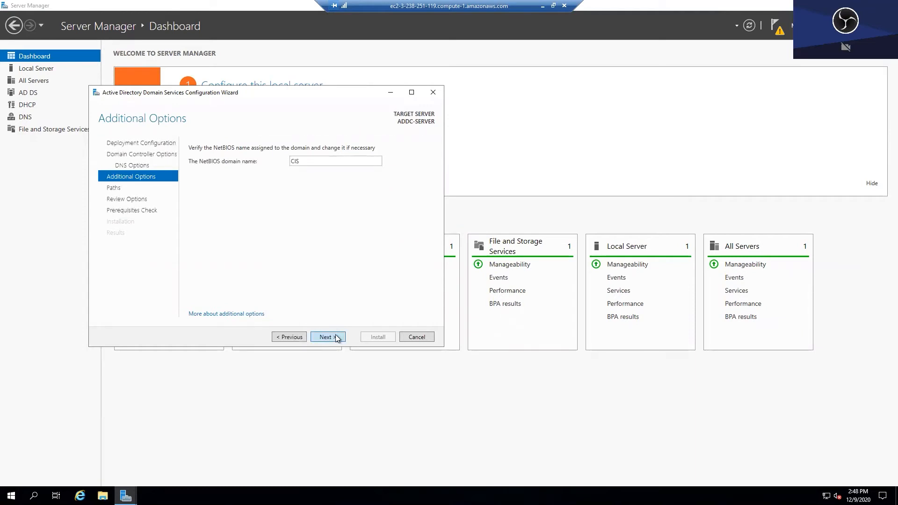
left_click(327, 337)
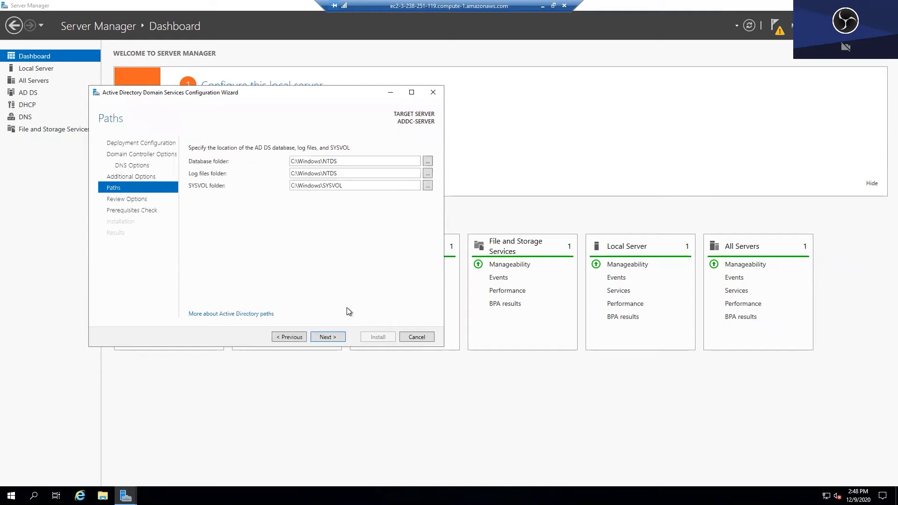
left_click(345, 334)
left_click(345, 335)
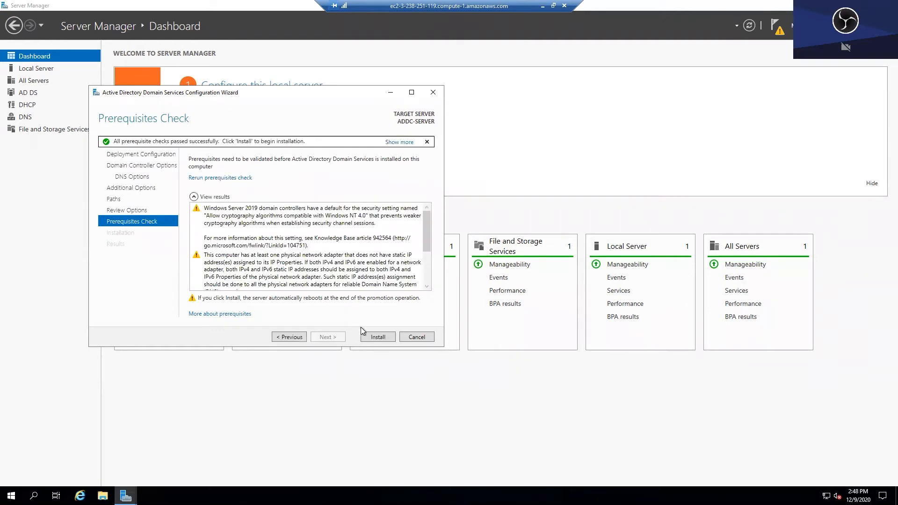
left_click(367, 336)
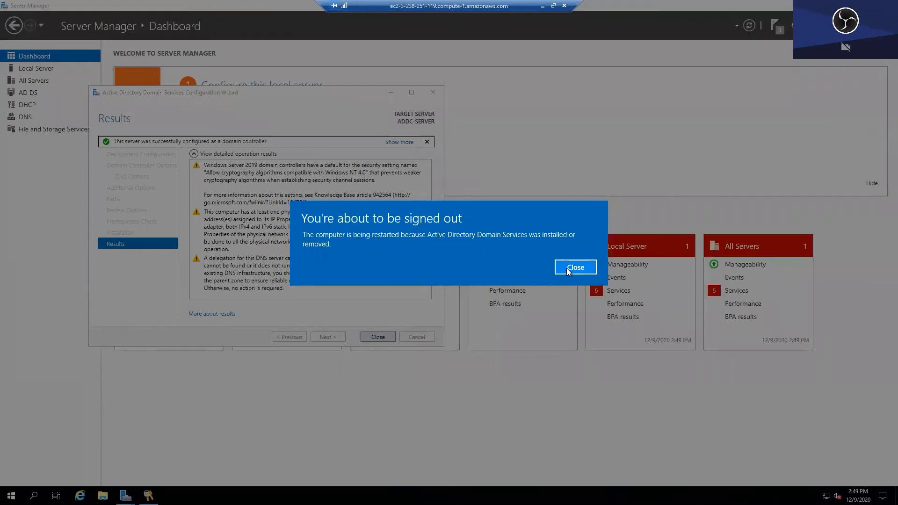
left_click(565, 268)
left_click(370, 335)
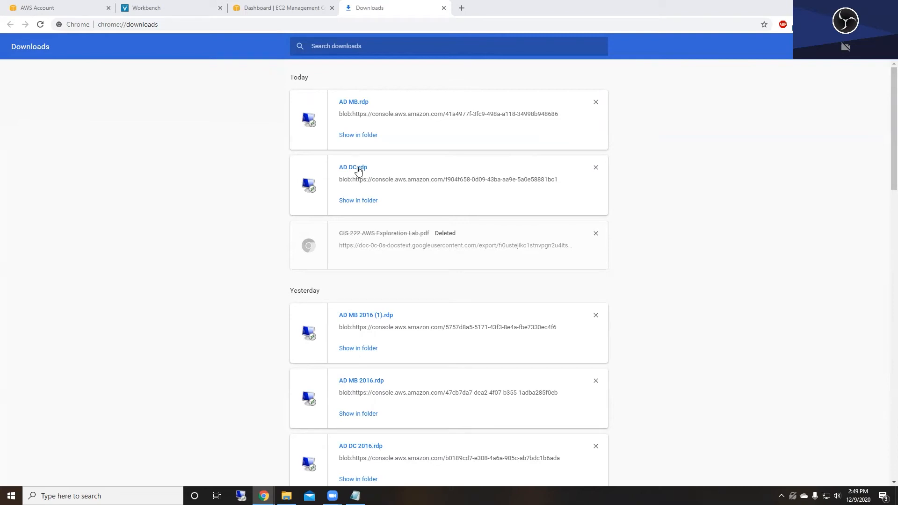
- Remove the outdated .rdp downloads and open the AD DC connection file
left_click(595, 315)
left_click(595, 314)
left_click(595, 314)
left_click(357, 169)
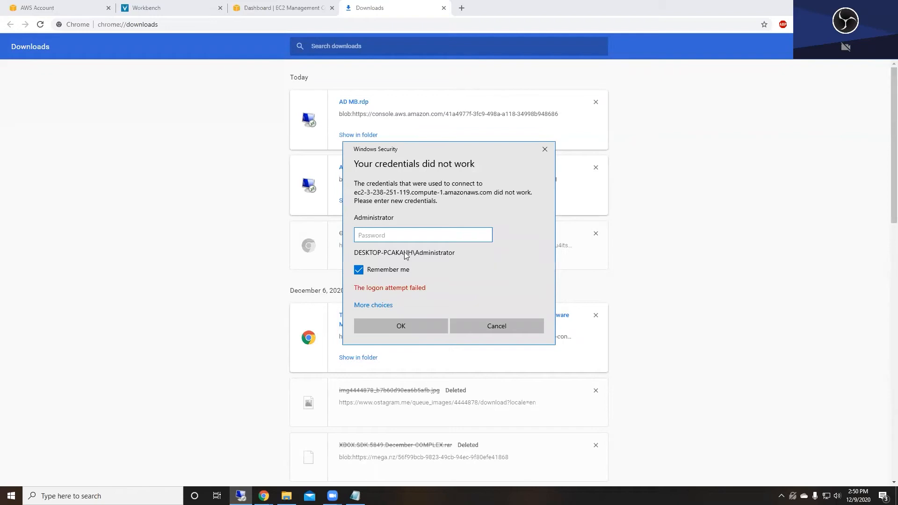
- Sign in with the Administrator password, accept the certificate, and open Server Manager
key("alt+Tab")
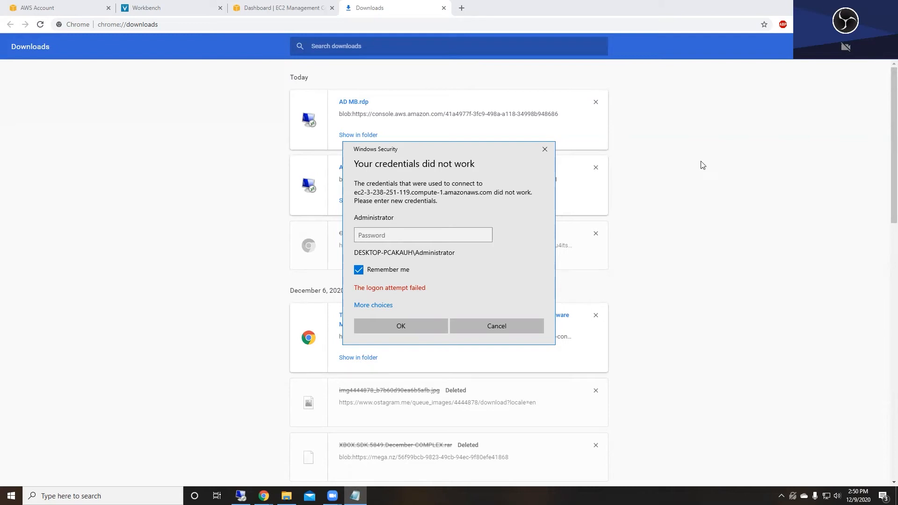
key("alt+Tab")
key("ctrl+v")
left_click(415, 323)
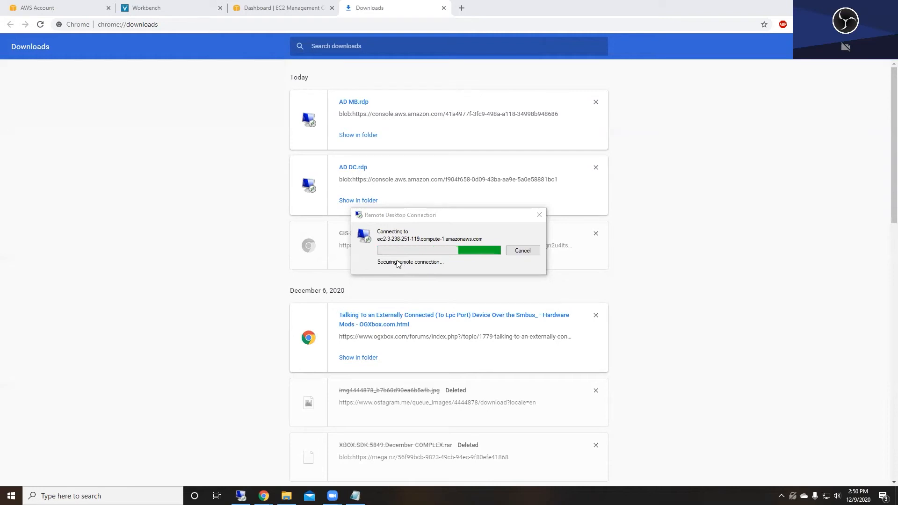
left_click(470, 323)
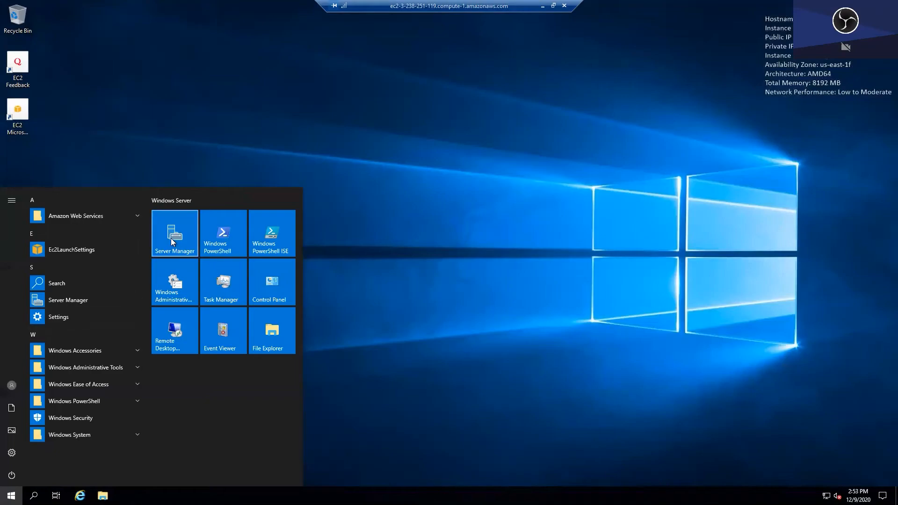
left_click(170, 237)
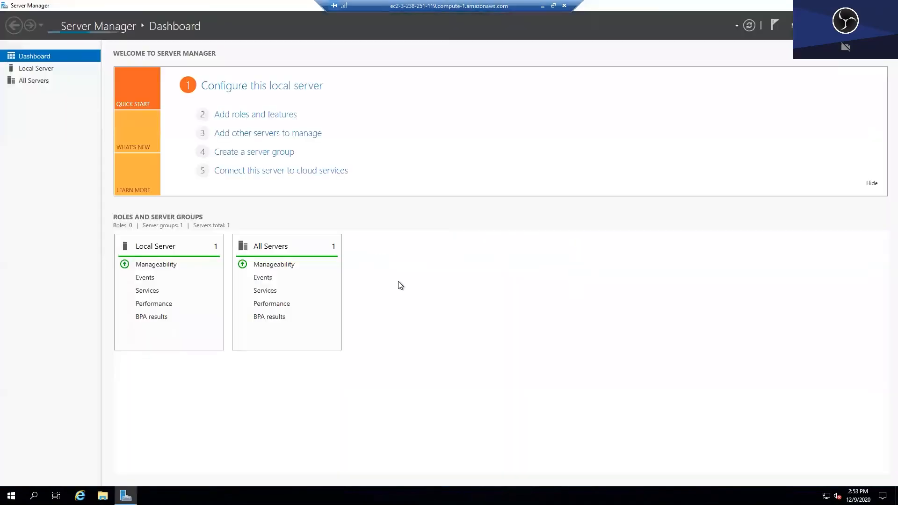
- Open Active Directory Users and Computers and create a Corporate OU under cis.local
left_click(834, 25)
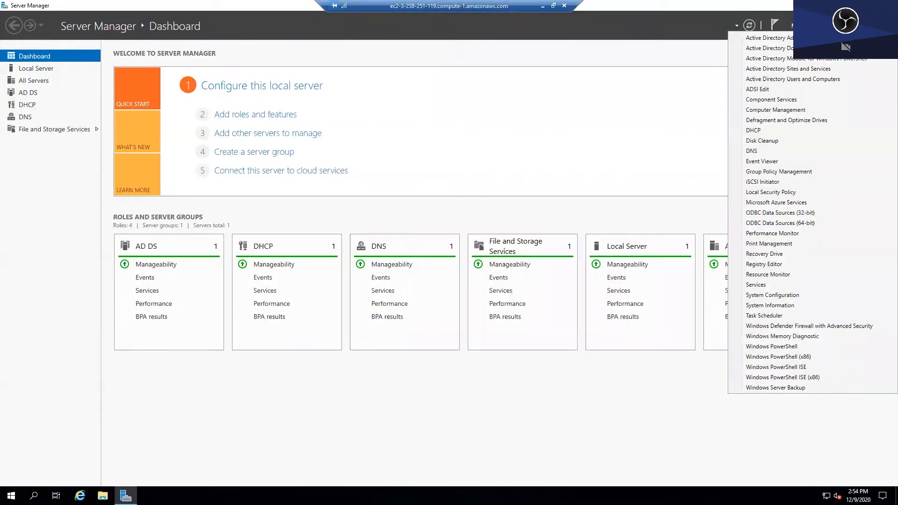
left_click(814, 79)
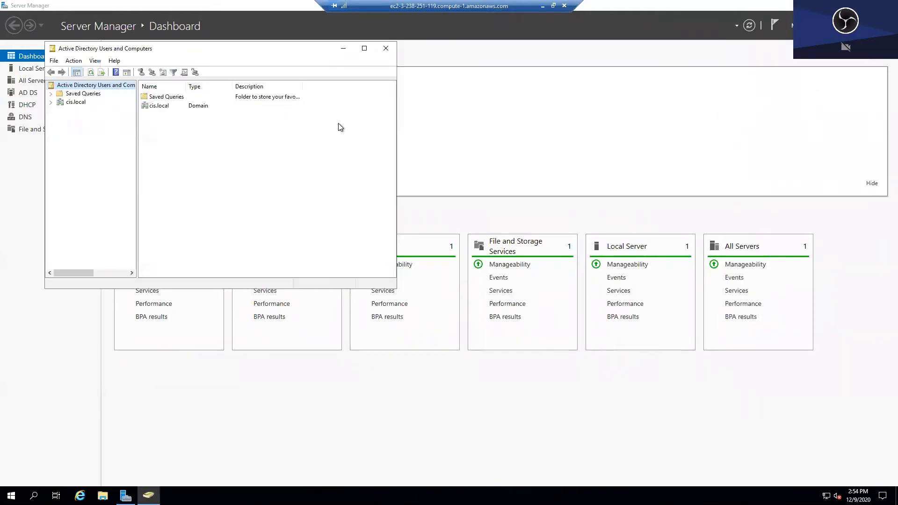
left_click(51, 102)
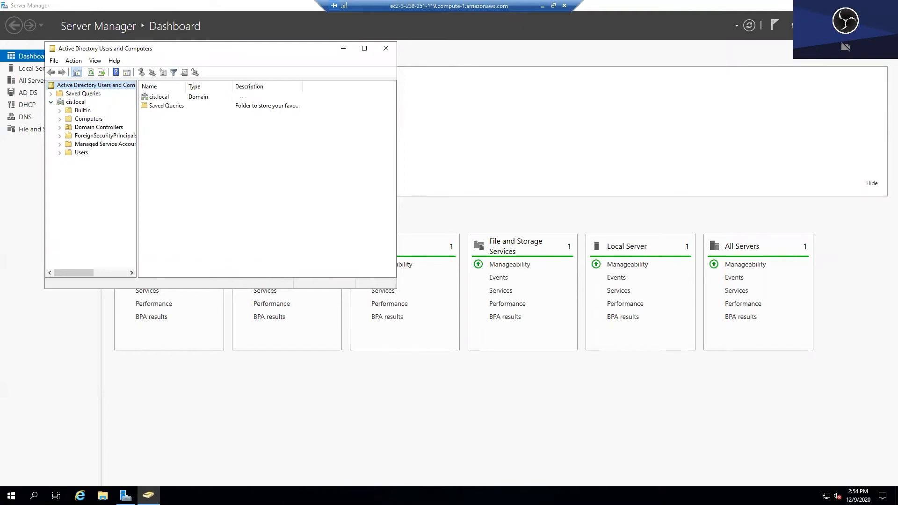
right_click(76, 101)
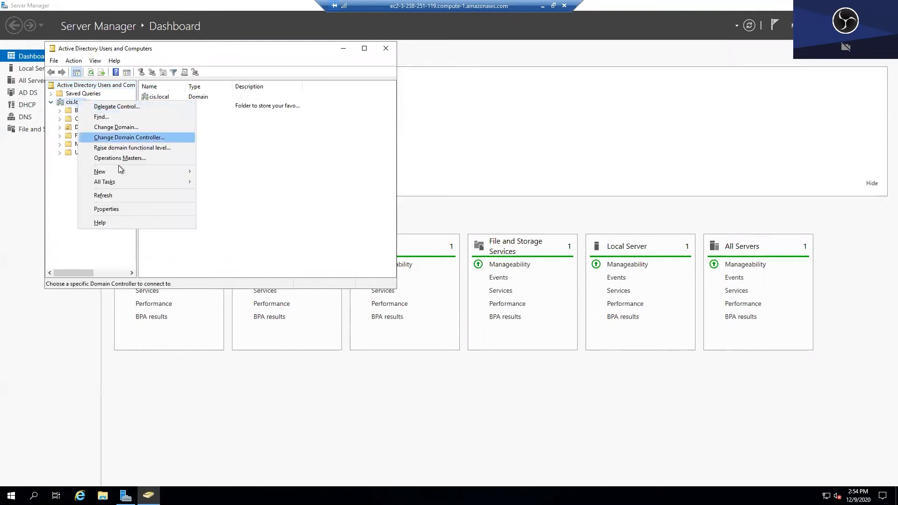
mouse_move(120, 172)
left_click(245, 244)
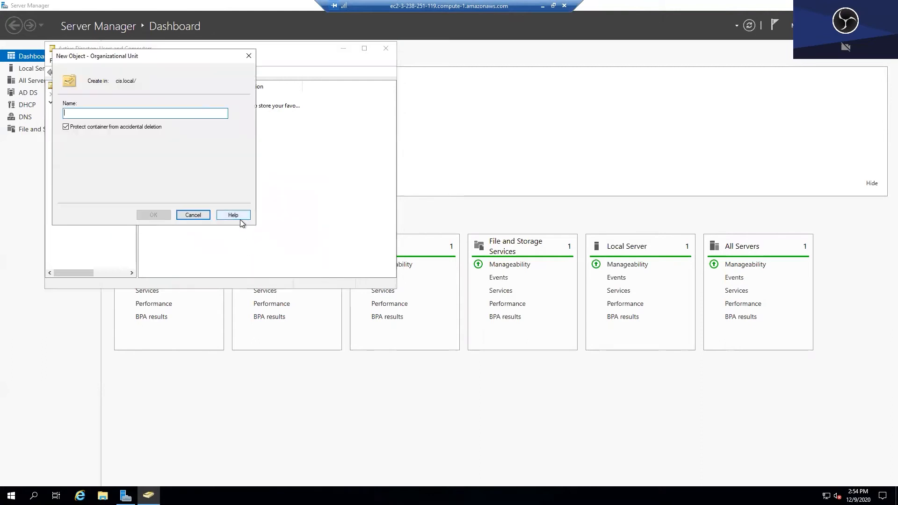
type("Corporate")
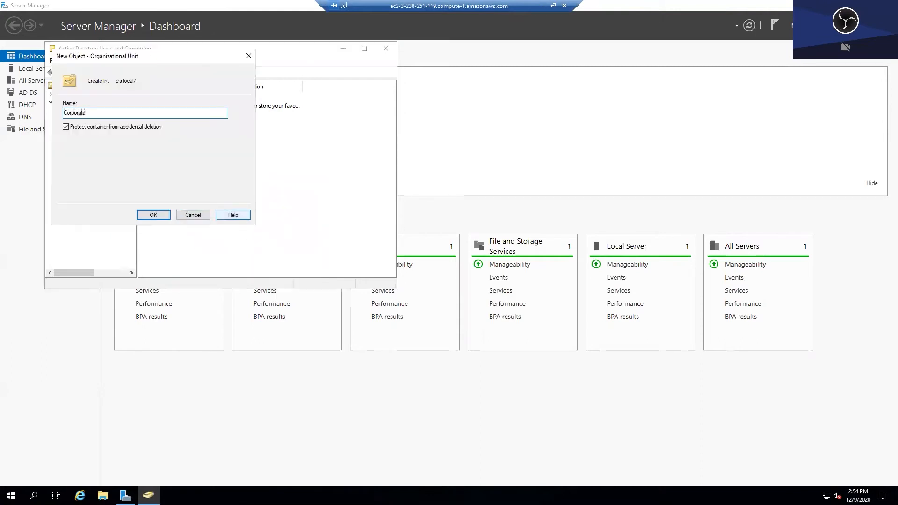
left_click(157, 215)
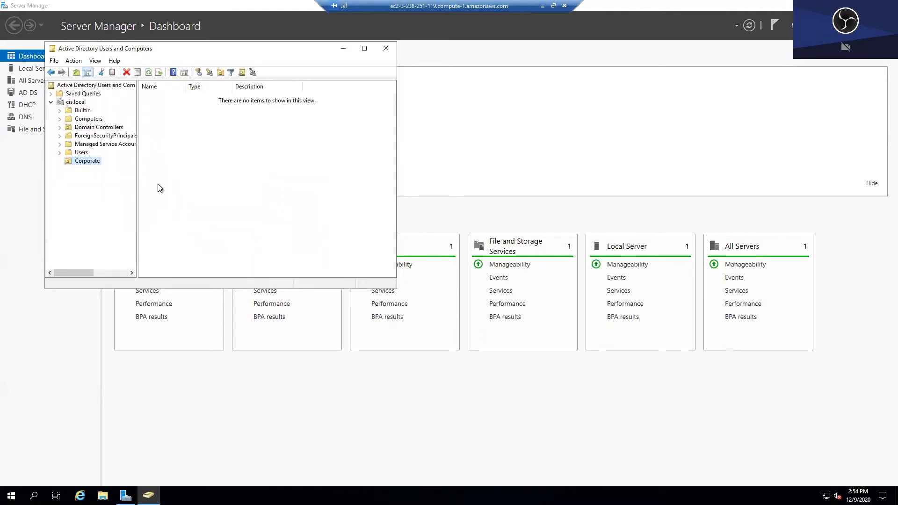
- Create the Groups and HR OUs inside Corporate
right_click(85, 162)
mouse_move(140, 202)
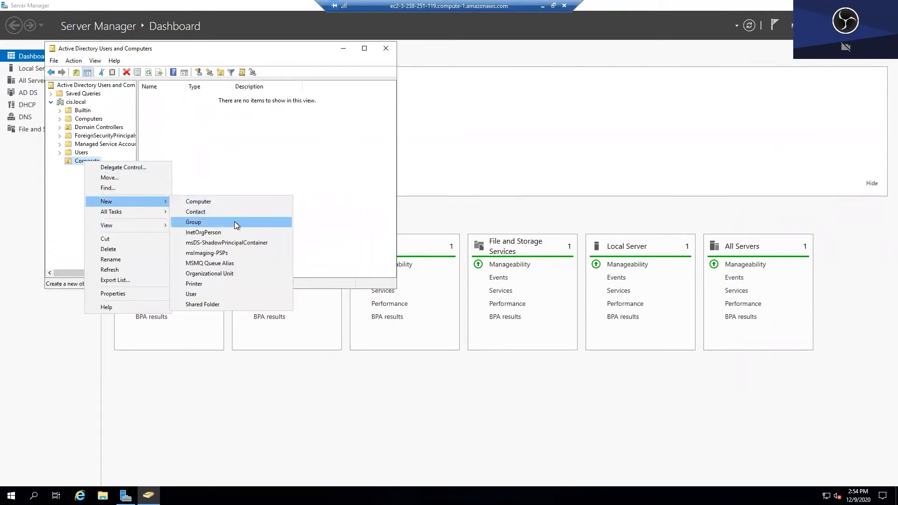
left_click(229, 274)
type("Groups")
key("Return")
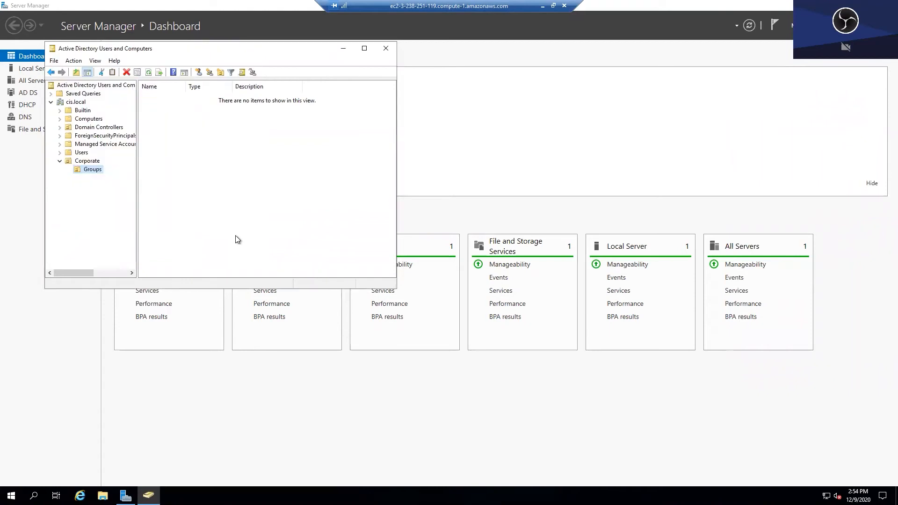
right_click(90, 162)
mouse_move(128, 195)
left_click(226, 267)
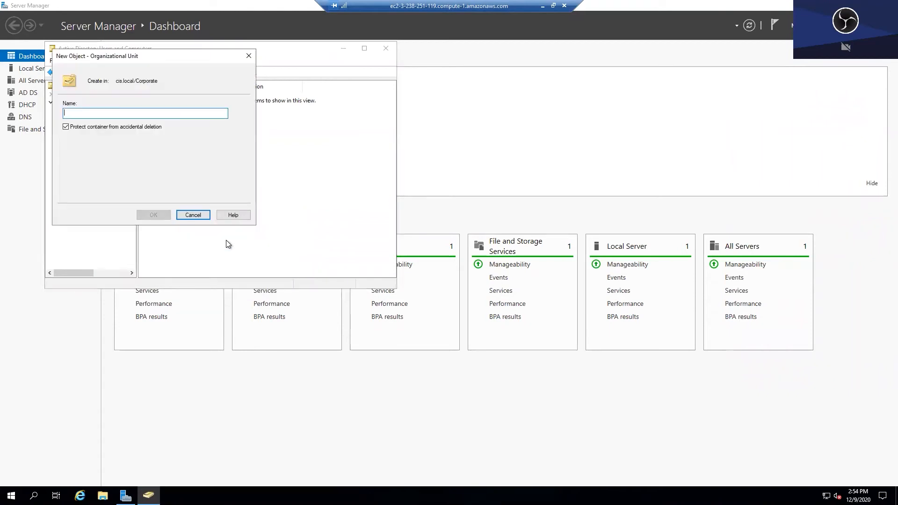
type("HR")
left_click(153, 215)
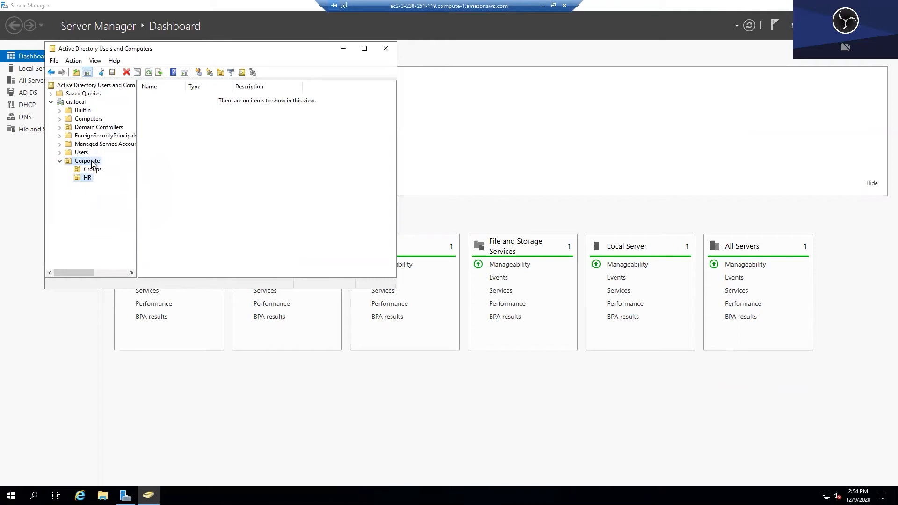
- Create the IT and Finance OUs inside Corporate
right_click(92, 164)
mouse_move(140, 198)
left_click(270, 274)
type("IT")
left_click(153, 214)
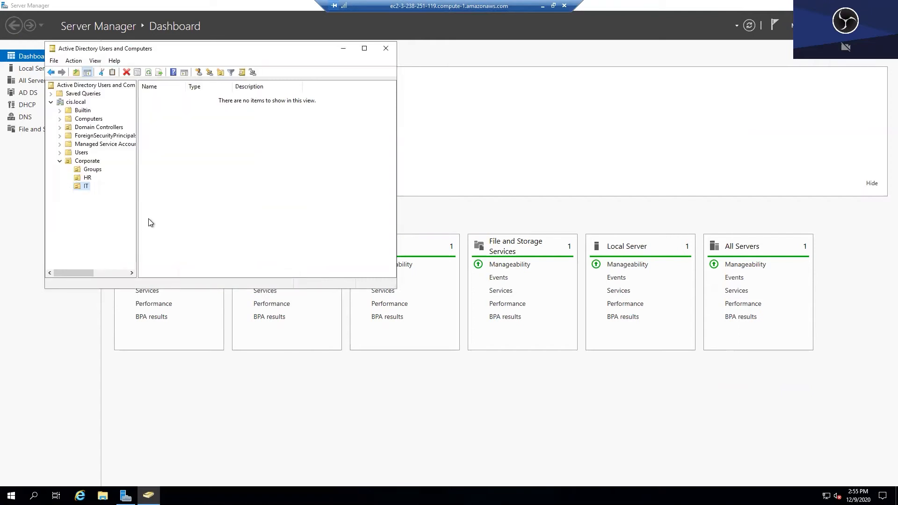
right_click(80, 164)
mouse_move(114, 195)
left_click(223, 273)
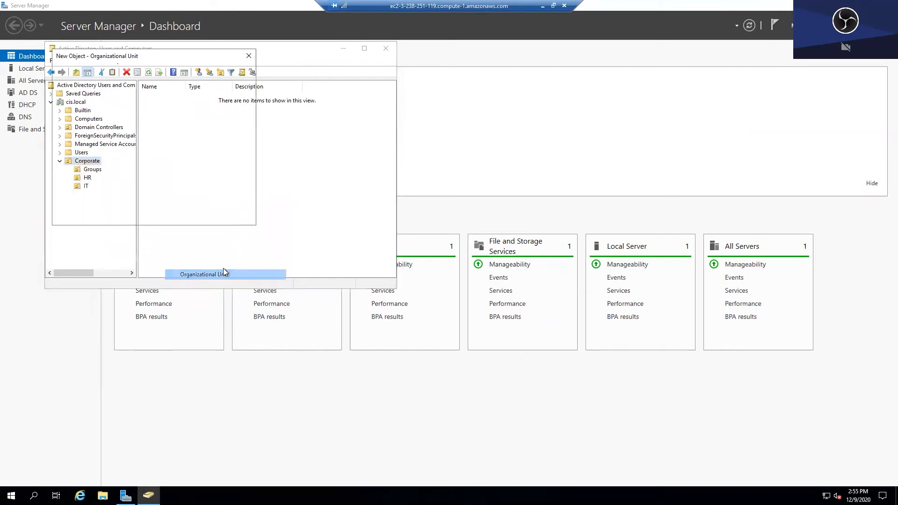
type("Final")
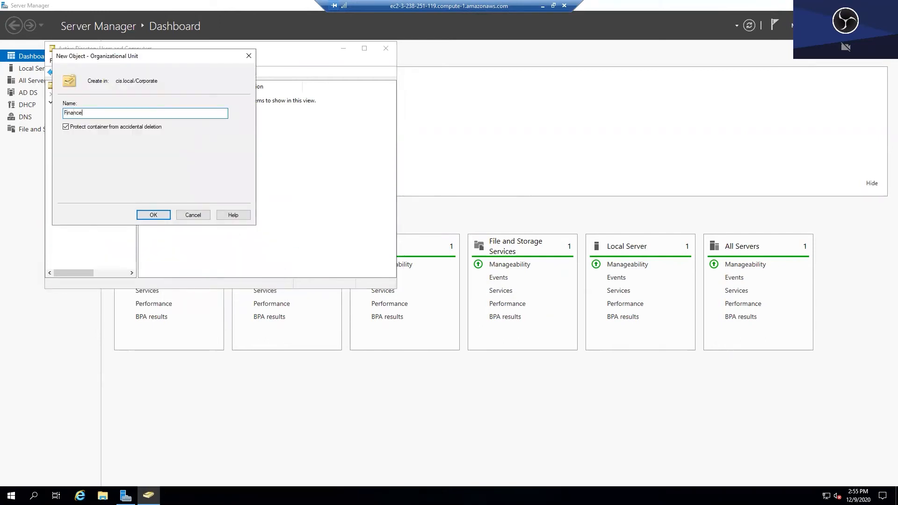
type("ce")
left_click(153, 215)
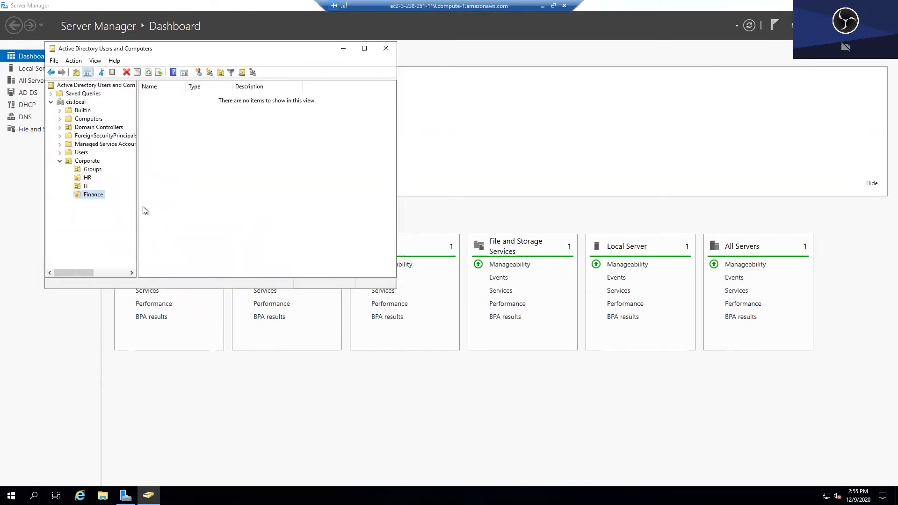
- Create the AP and Payroll OUs inside Finance
right_click(87, 195)
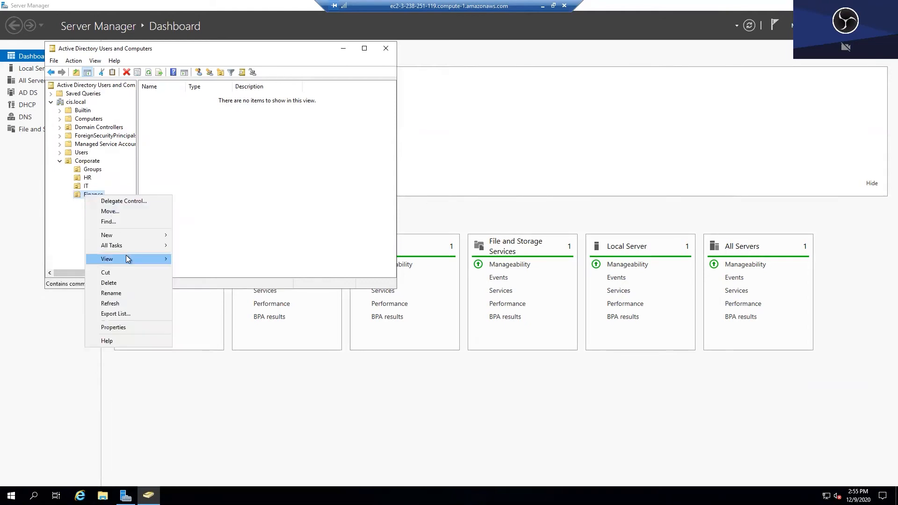
mouse_move(119, 235)
left_click(221, 309)
type("AP")
left_click(161, 214)
right_click(91, 195)
mouse_move(144, 234)
left_click(237, 306)
type("P")
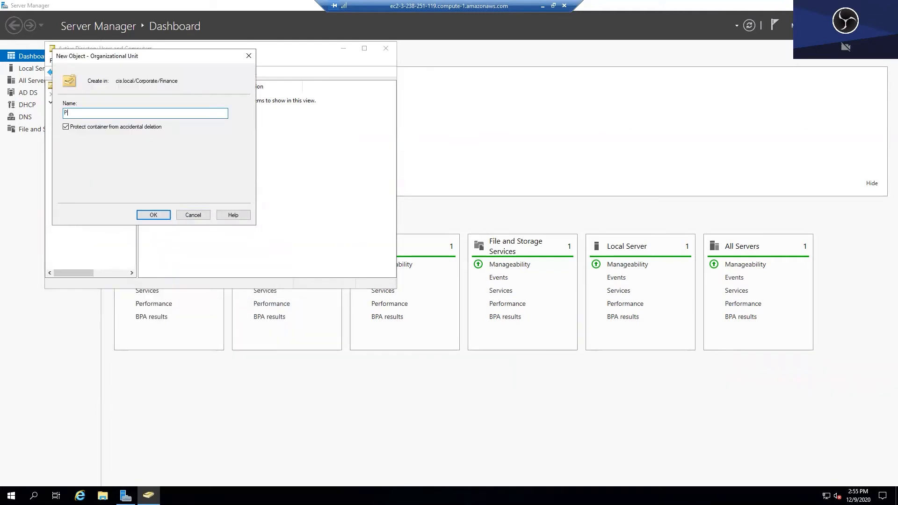
type("ayroll")
left_click(155, 214)
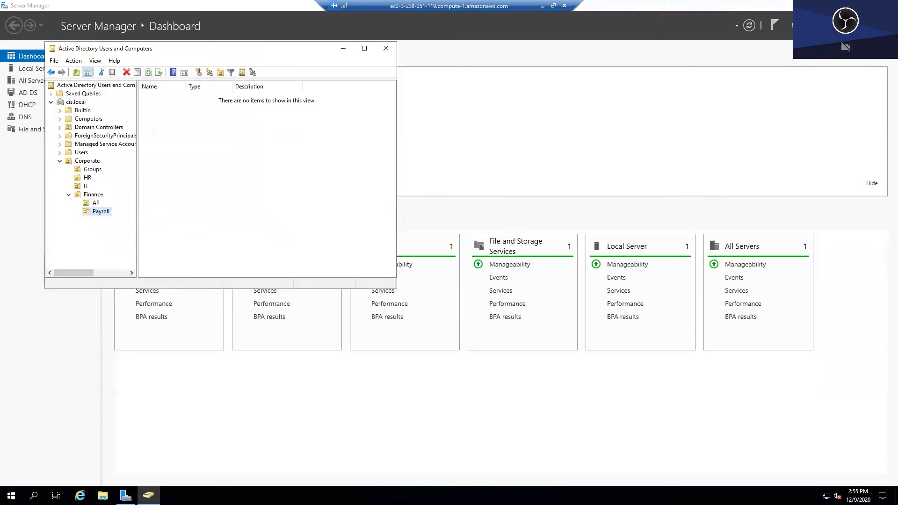
left_click(87, 178)
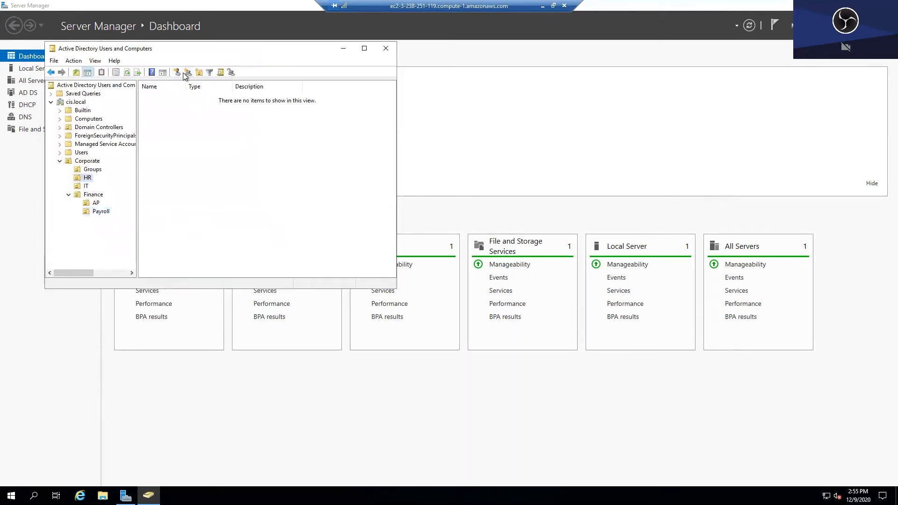
- Create an HR user account whose logon name matches the first name, and set its password
left_click(176, 72)
type("Jazm")
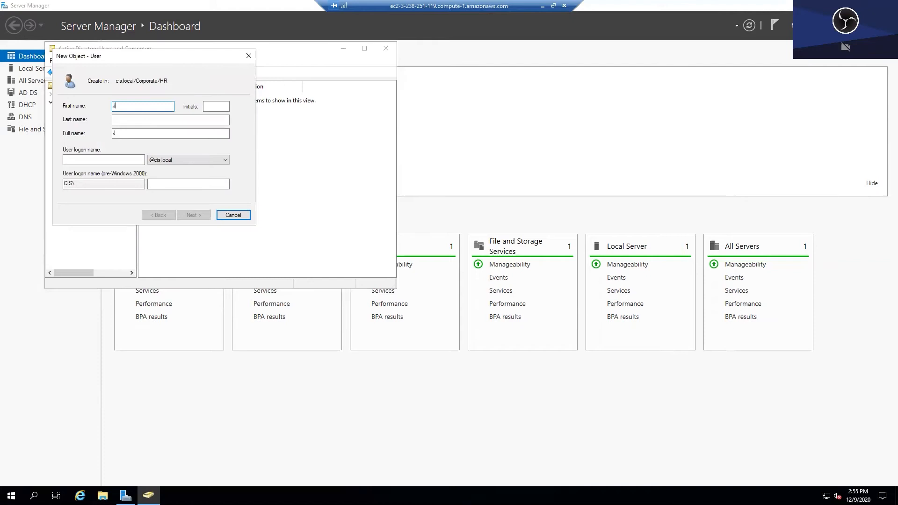
key("ctrl+a")
key("ctrl+c")
key("Tab")
key("Tab")
key("Tab")
key("Tab")
key("ctrl+v")
key("Return")
type("•••••••••")
key("Tab")
type("•••••••")
key("Tab")
key("Return")
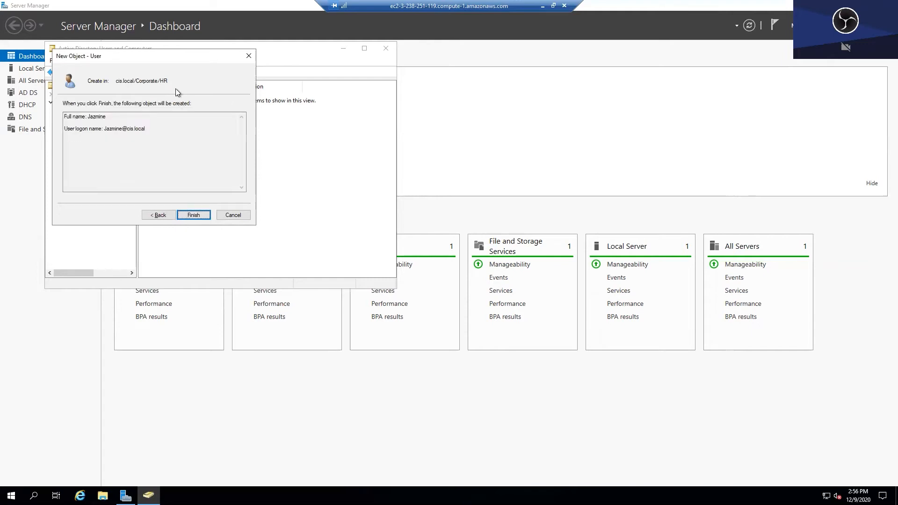
key("Return")
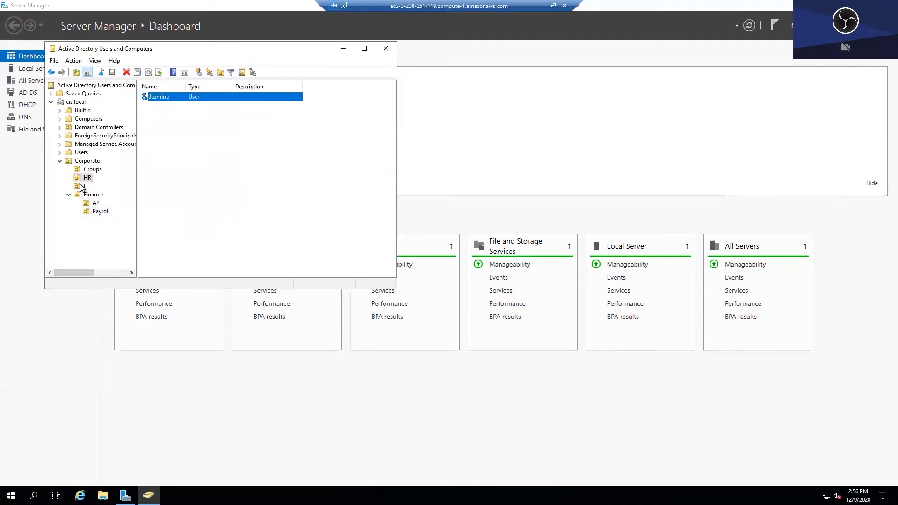
- Create the first IT user account, changing the password-at-next-logon requirement
left_click(86, 186)
left_click(178, 73)
type("Dar")
key("ctrl+a")
left_click(125, 160)
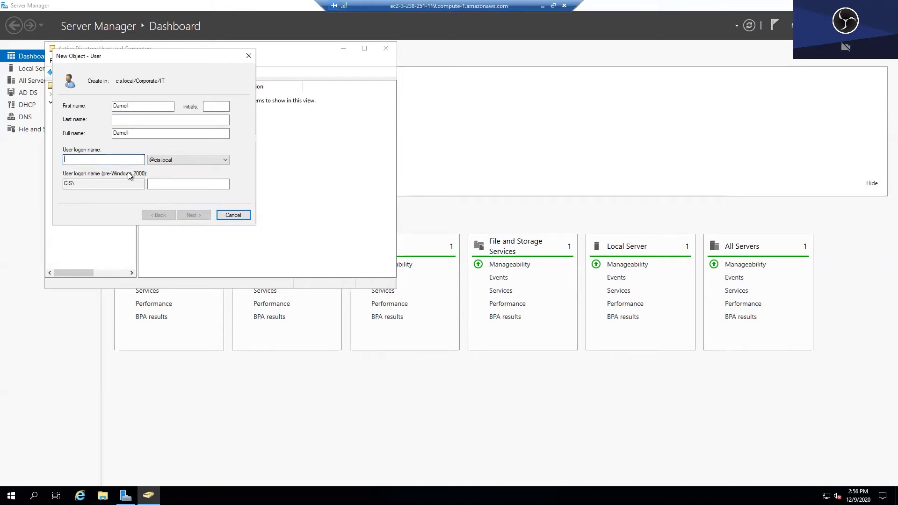
key("ctrl+v")
left_click(192, 212)
left_click(73, 137)
left_click(147, 105)
type("****")
key("Tab")
type("*")
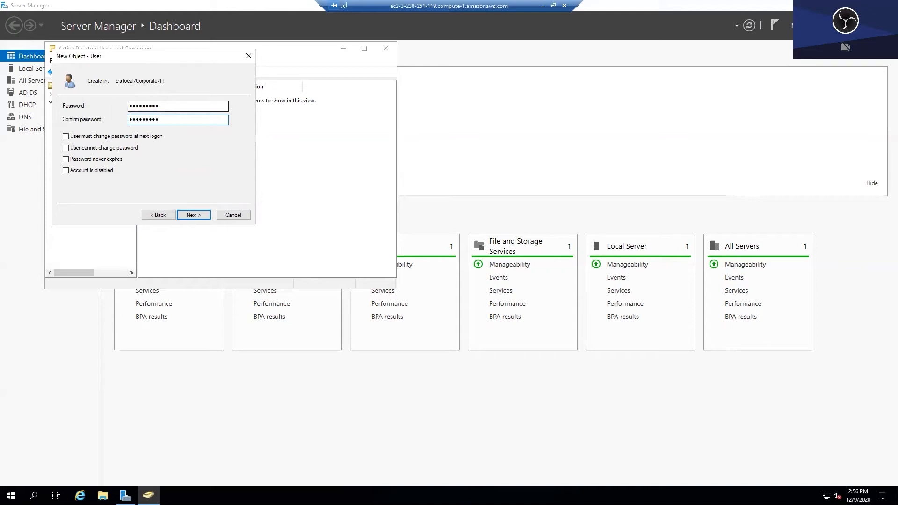
key("Return")
key("Return")
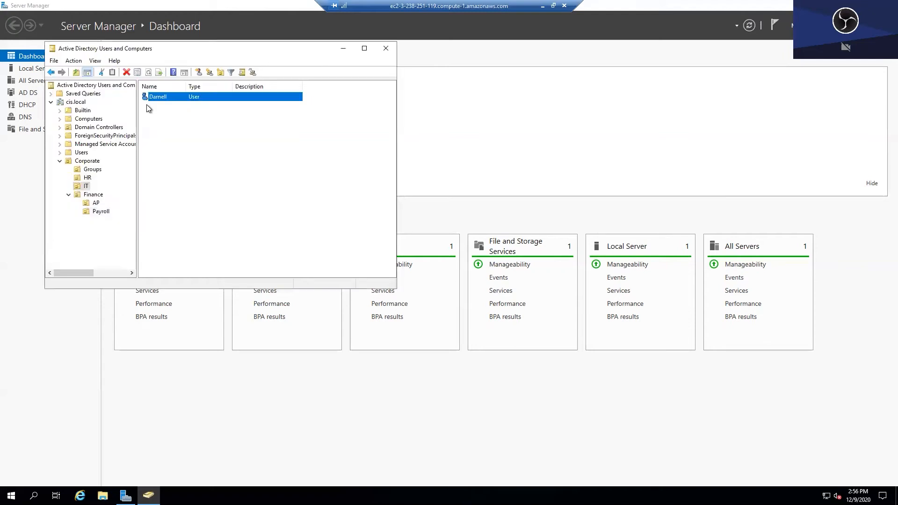
- Create a second IT user whose logon name matches the first name, with a password
left_click(198, 73)
type("Mary")
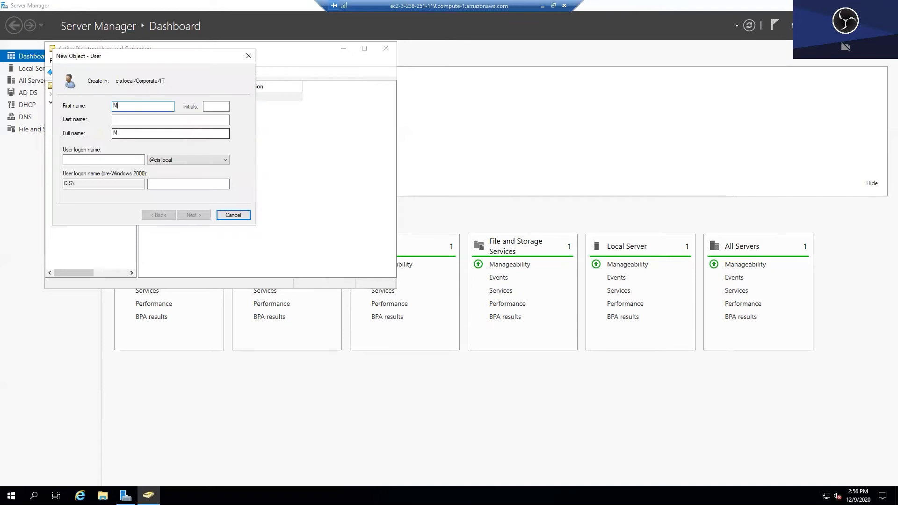
key("Tab")
key("Tab")
key("Tab")
key("Tab")
type("Mary")
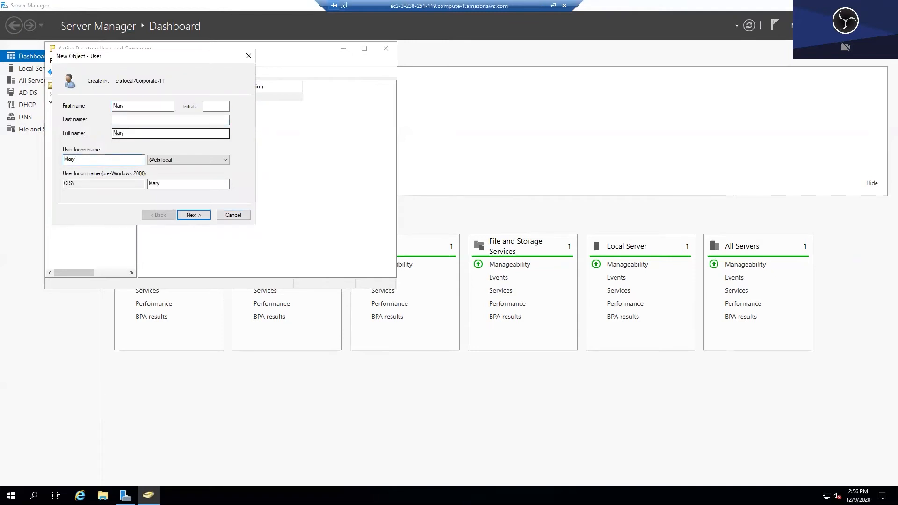
key("Return")
type("P@ssw0rd")
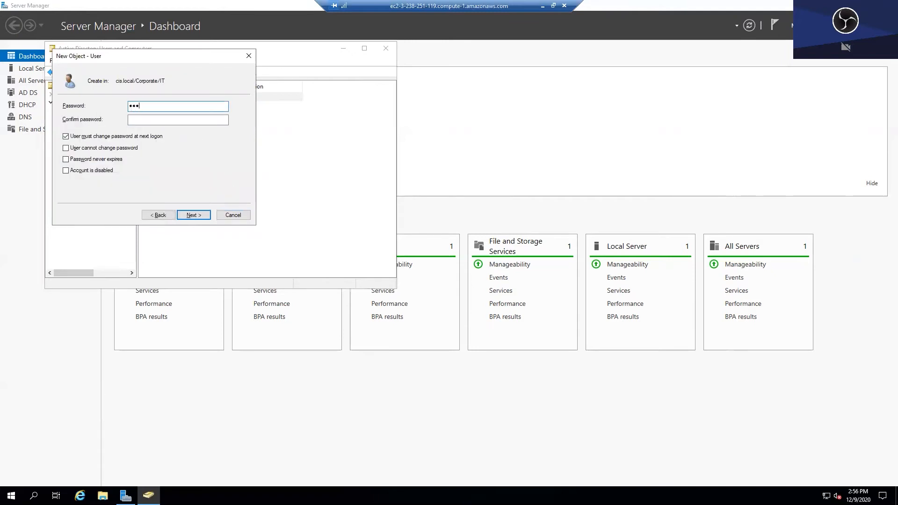
type("1")
key("Tab")
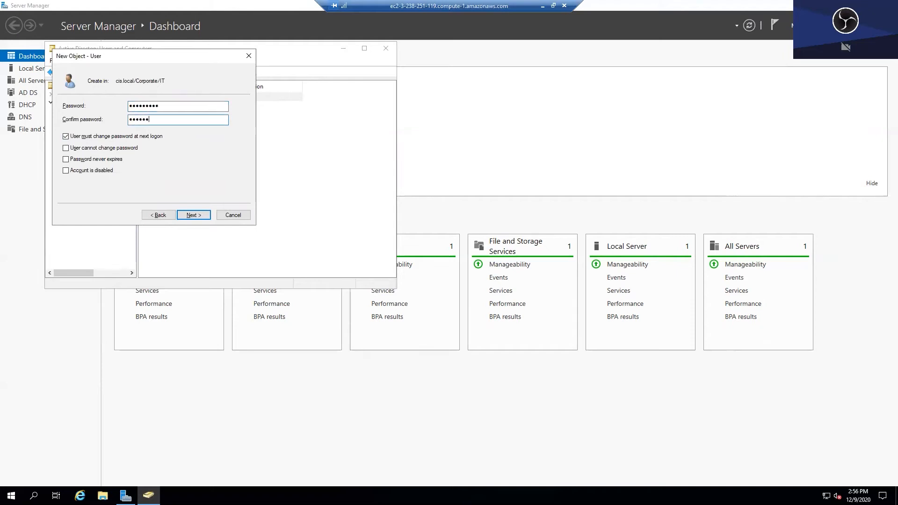
type("P@ssw0rd1")
key("Return")
key("Return")
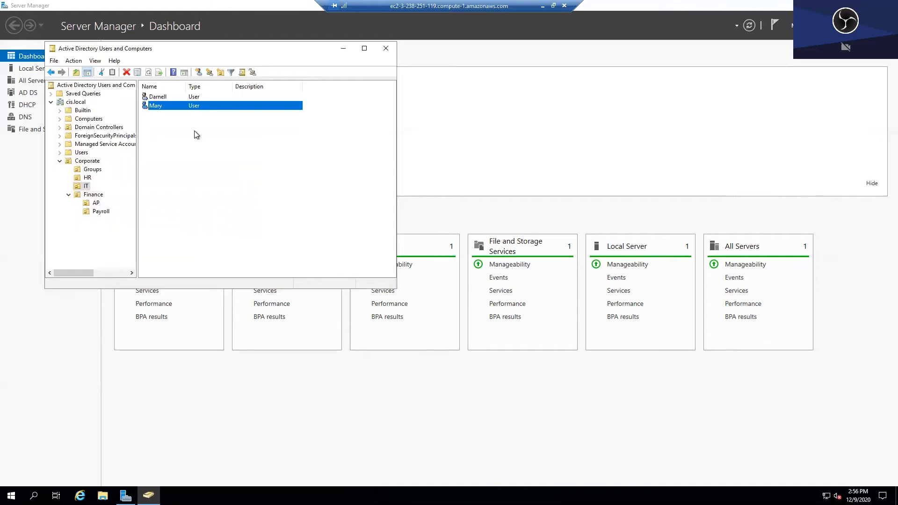
- Create a third IT user account with a password
right_click(194, 130)
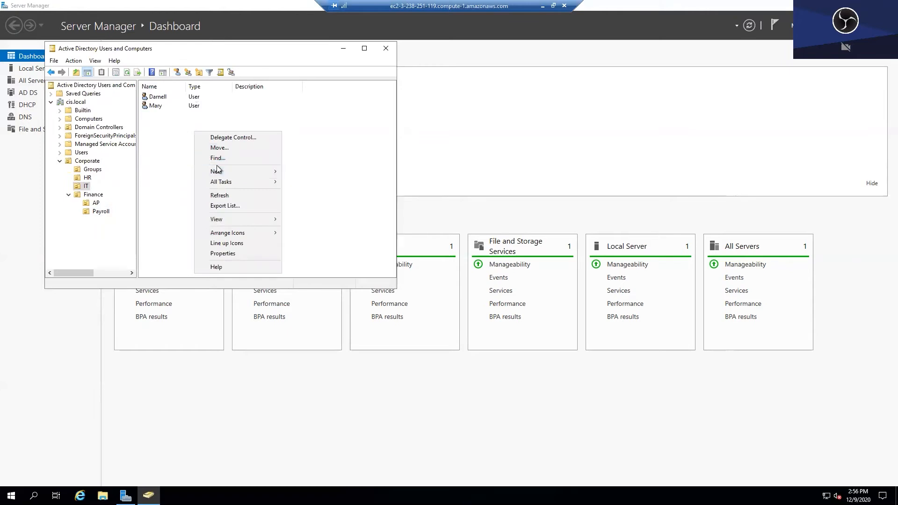
left_click(175, 73)
type("Joe")
key("Tab")
key("Tab")
key("Tab")
key("Tab")
type("J")
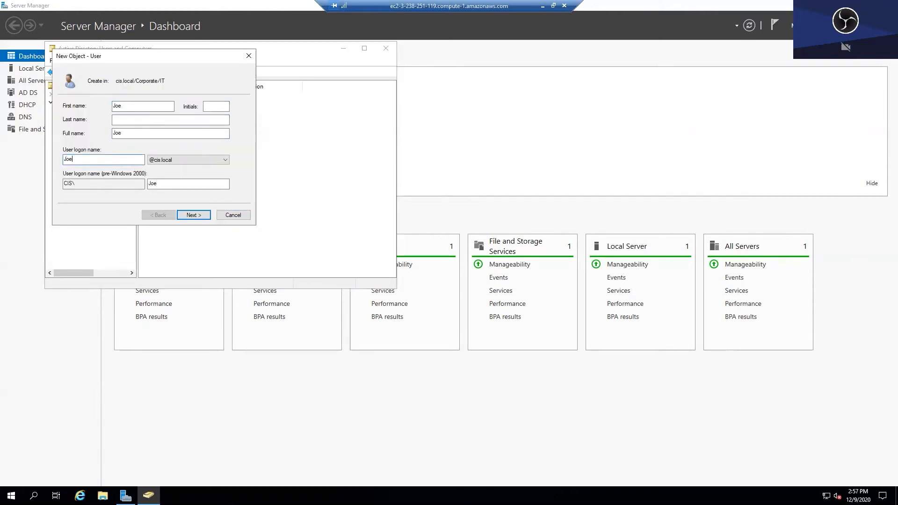
type("oe")
key("Return")
type("P@ssw0rd")
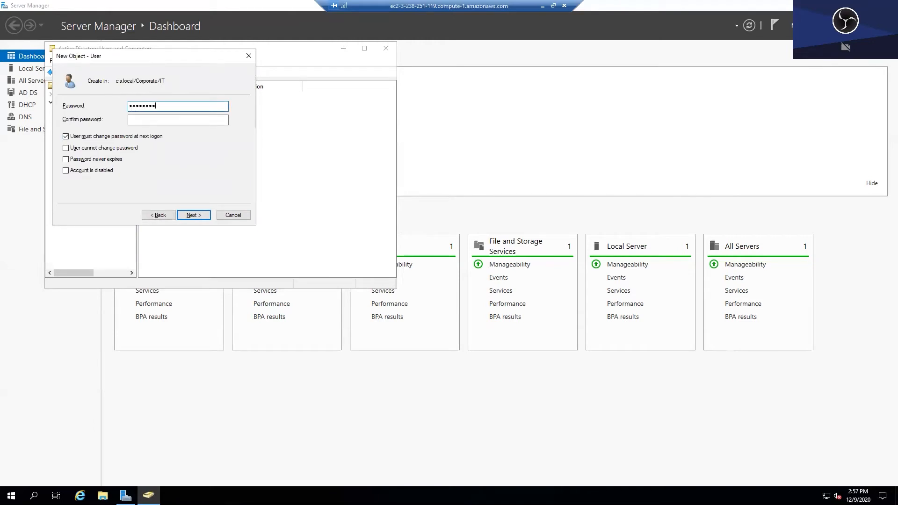
key("Tab")
type("•••••••••")
key("Tab")
key("Return")
key("Return")
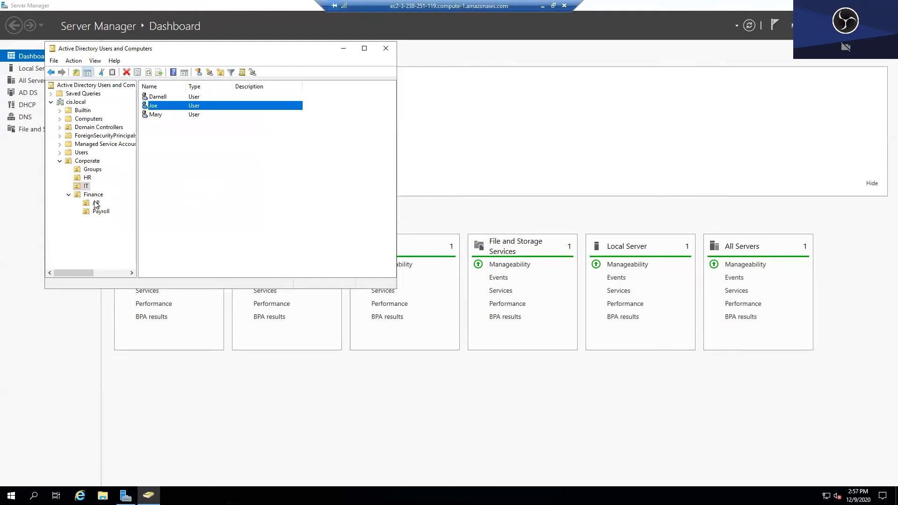
- Create a user account in the AP OU
left_click(96, 204)
left_click(180, 72)
type("Adya")
key("Tab")
key("Tab")
key("Tab")
key("Tab")
type("A")
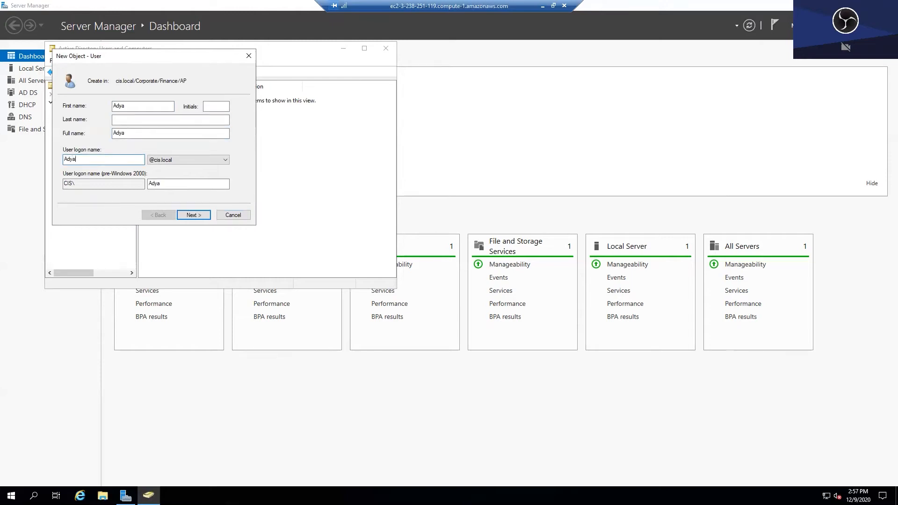
key("Return")
type("P@ssw0rd1")
key("Tab")
type("P@ssw0rd1")
key("Return")
key("Return")
- Create a user account in the Payroll OU
left_click(101, 210)
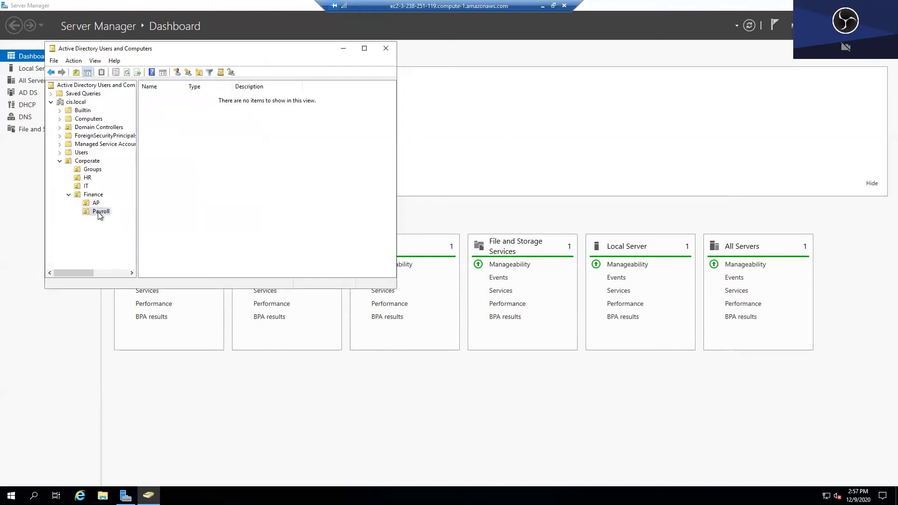
left_click(199, 72)
type("Antonio")
key("Tab")
key("Tab")
key("Tab")
key("Tab")
type("Ant")
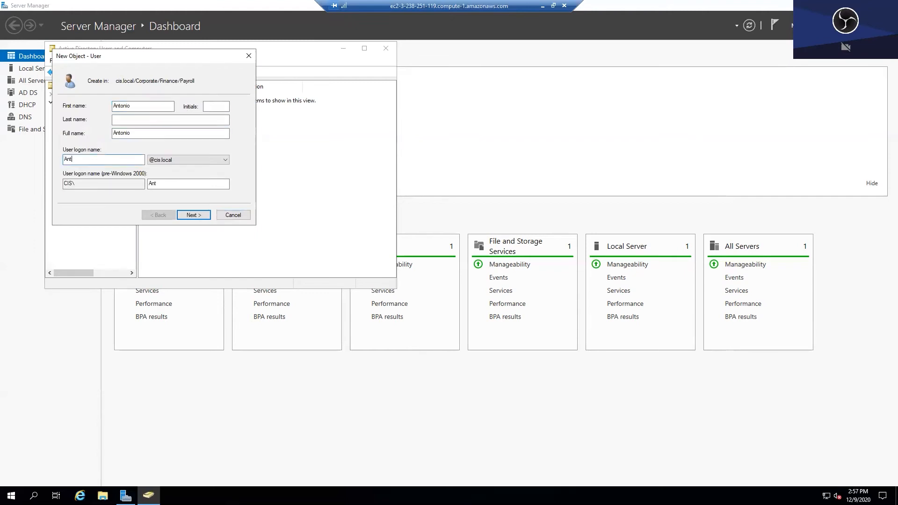
key("Return")
type("•••••••••")
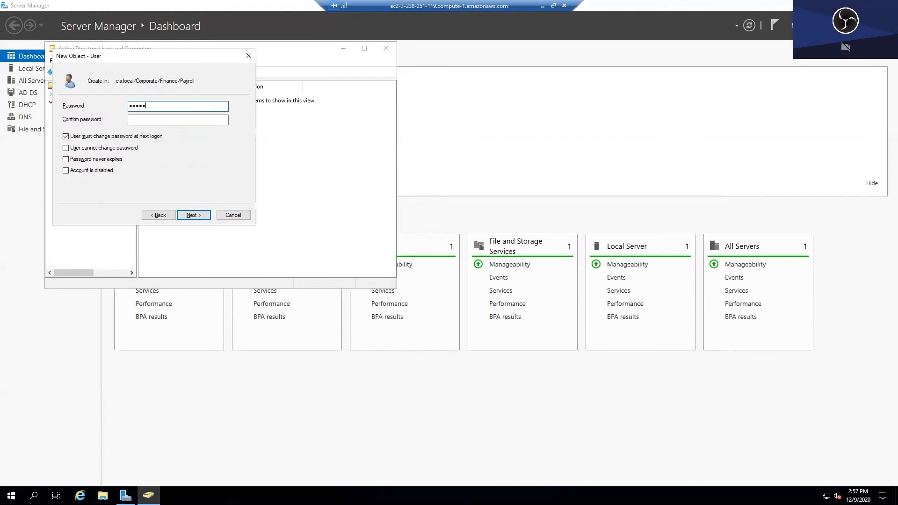
key("Tab")
type("•••••••••")
key("Return")
key("Return")
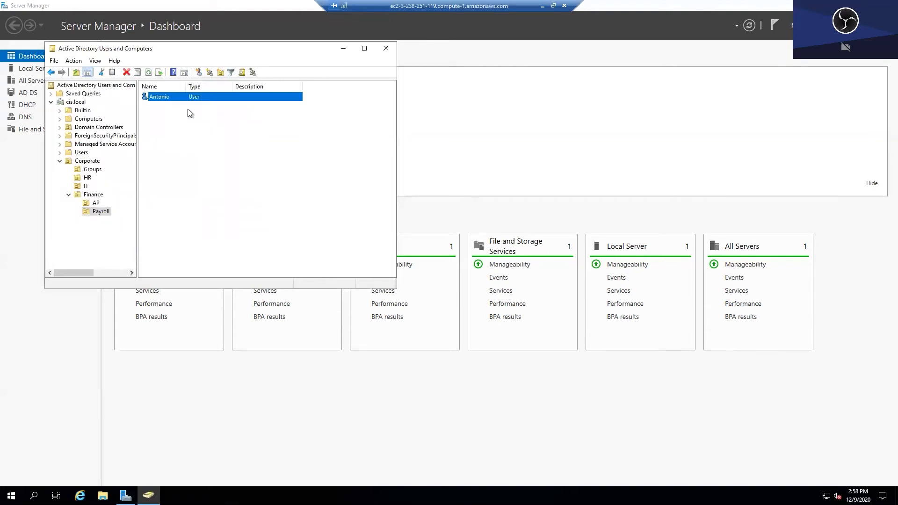
- Add the Payroll user and the three IT users to the CorpUsers group
right_click(150, 97)
left_click(171, 112)
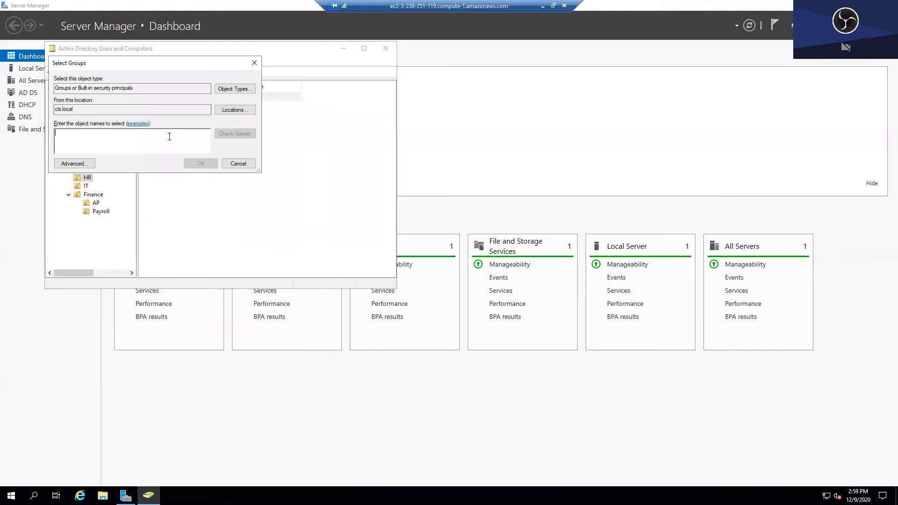
type("corpuser")
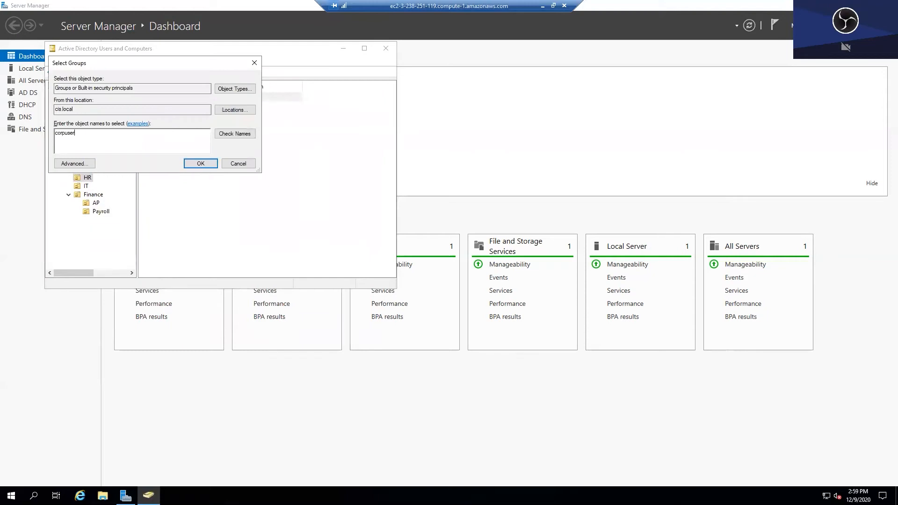
key("Return")
key("Return")
left_click(87, 186)
left_click_drag(182, 146, 150, 96)
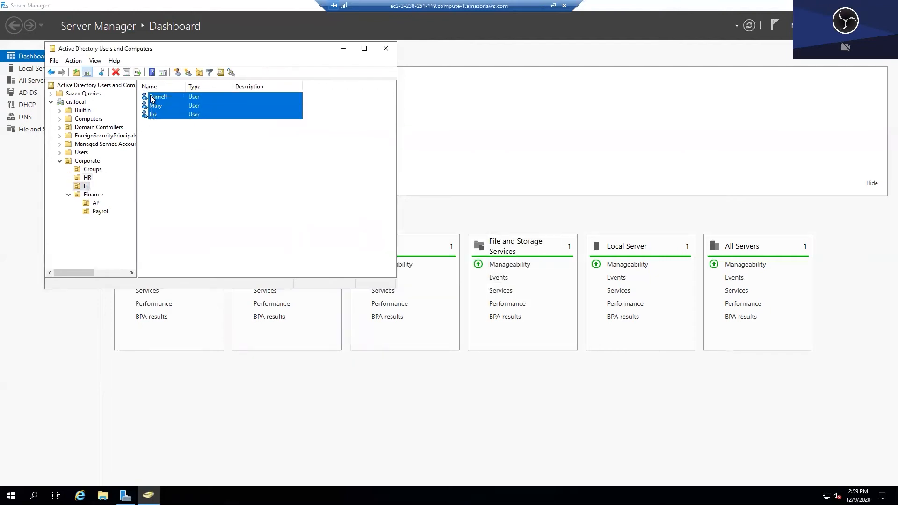
right_click(151, 95)
left_click(200, 102)
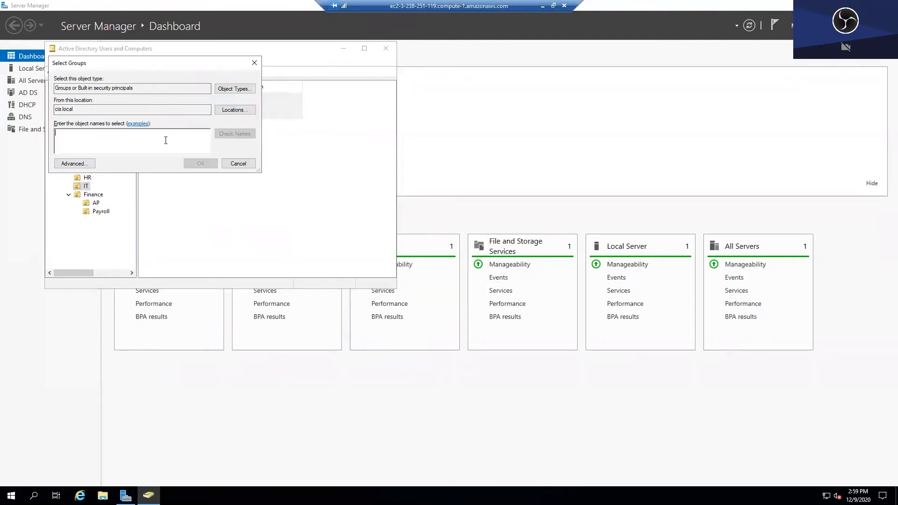
type("corpusers")
left_click(200, 163)
left_click(523, 278)
- Add the AP user to the CorpUsers group
left_click(96, 202)
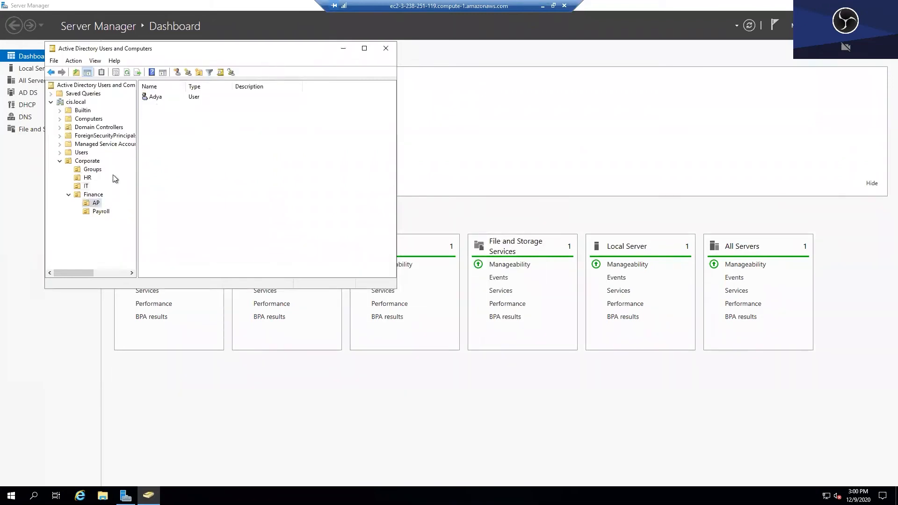
right_click(165, 94)
left_click(192, 101)
type("corp")
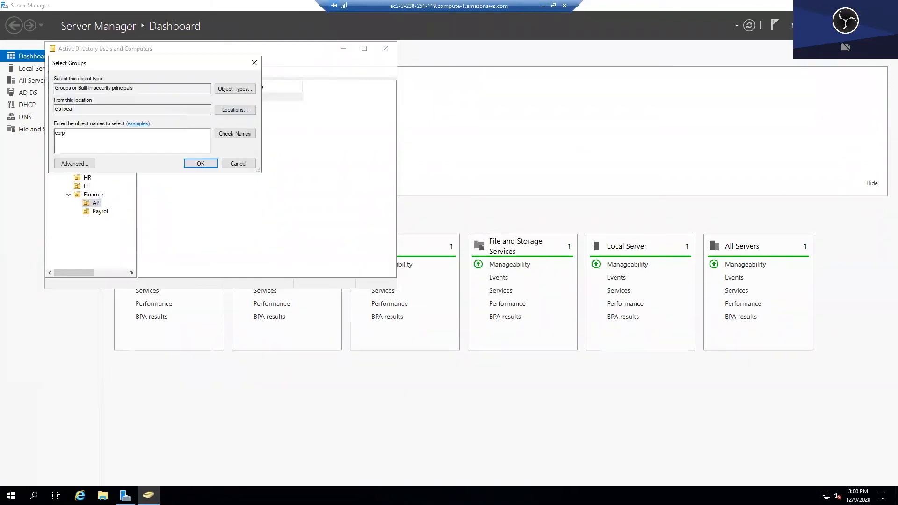
left_click(234, 134)
left_click(200, 163)
left_click(516, 282)
- Add the Payroll user to CorpUsers, then display the Groups OU
left_click(101, 211)
right_click(165, 104)
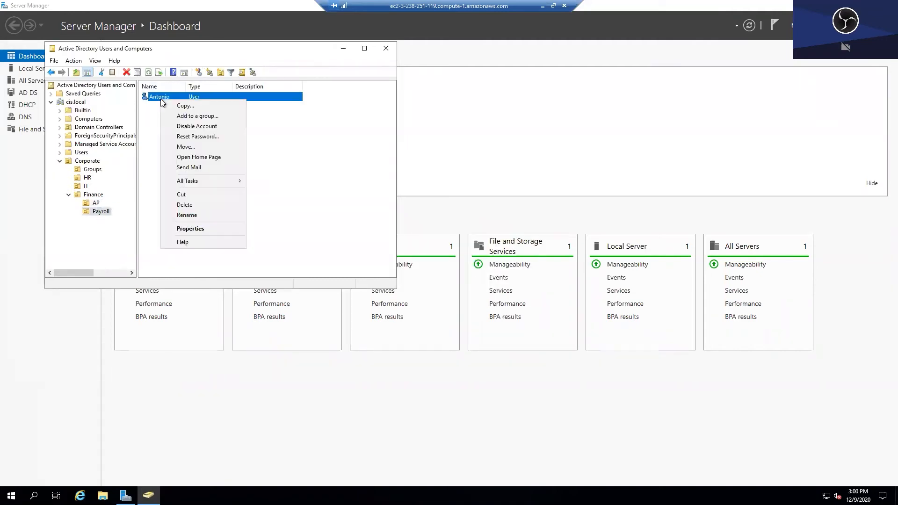
left_click(189, 116)
type("corp")
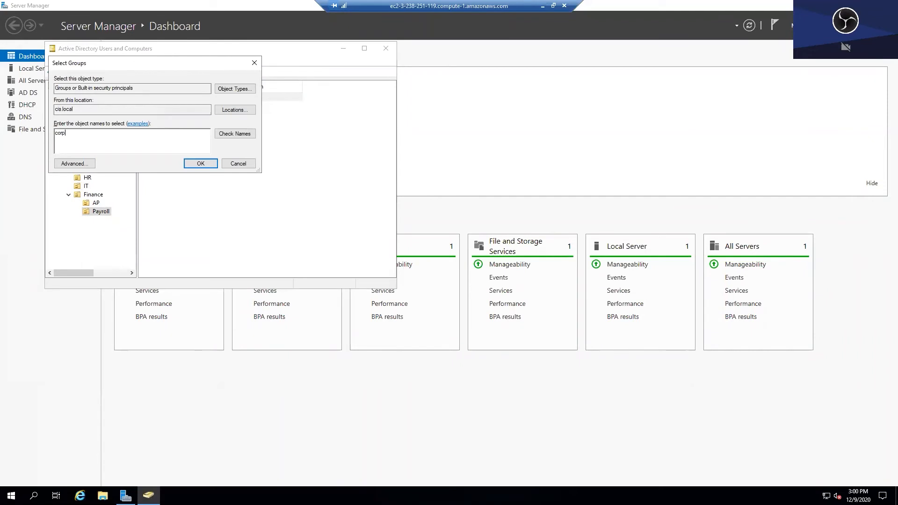
type("users")
left_click(234, 133)
left_click(200, 163)
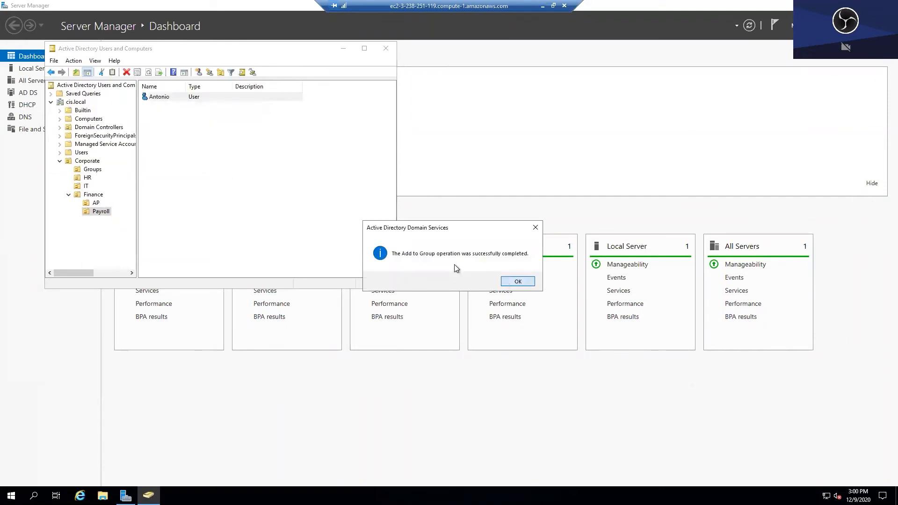
left_click(516, 281)
left_click(93, 169)
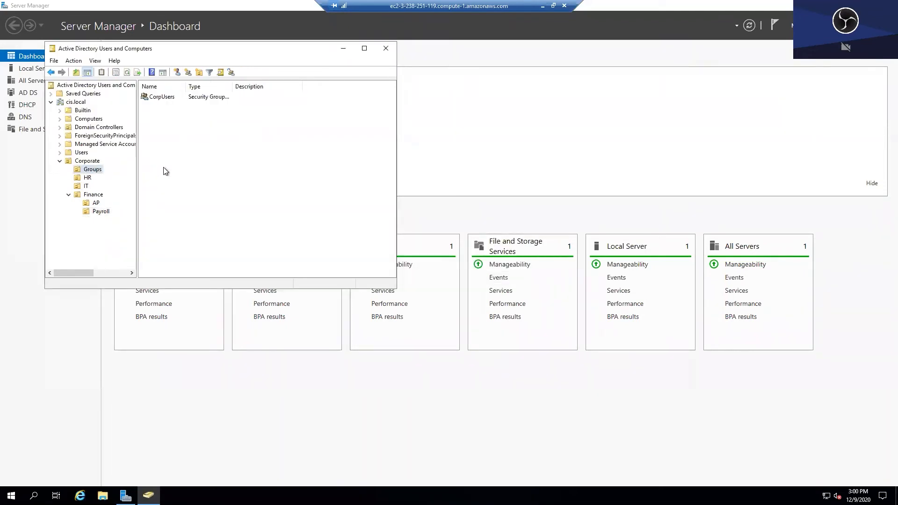
- Create the IT and Finance groups in the Groups OU
left_click(188, 73)
type("IT")
key("Return")
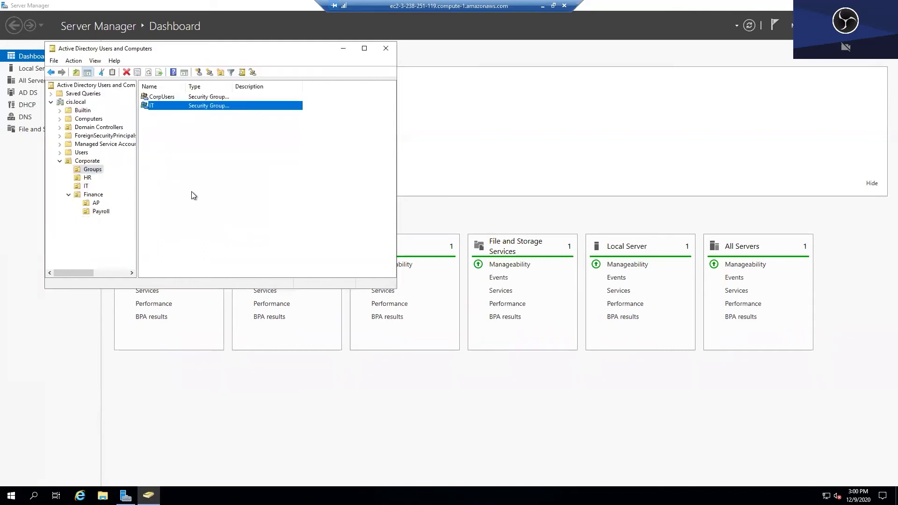
left_click(209, 73)
type("Finance")
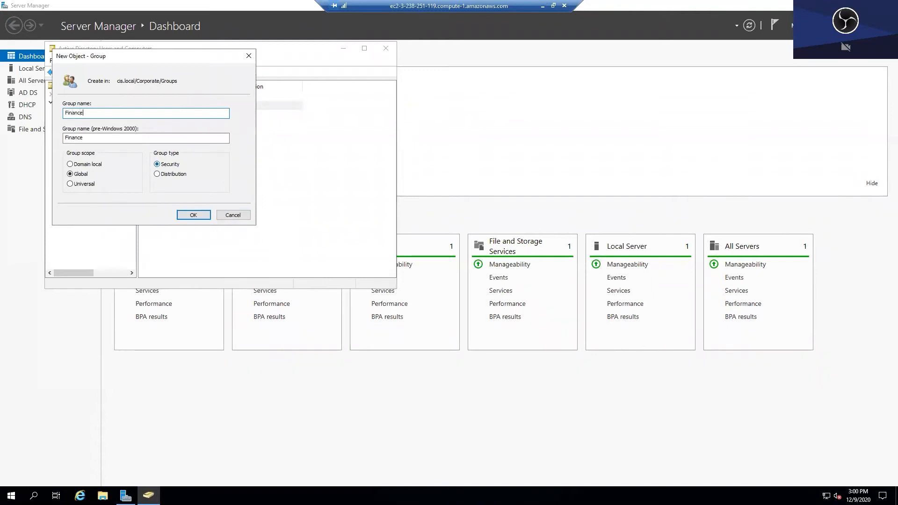
left_click(205, 213)
- Add a user from the IT OU to the Finance group
left_click(89, 185)
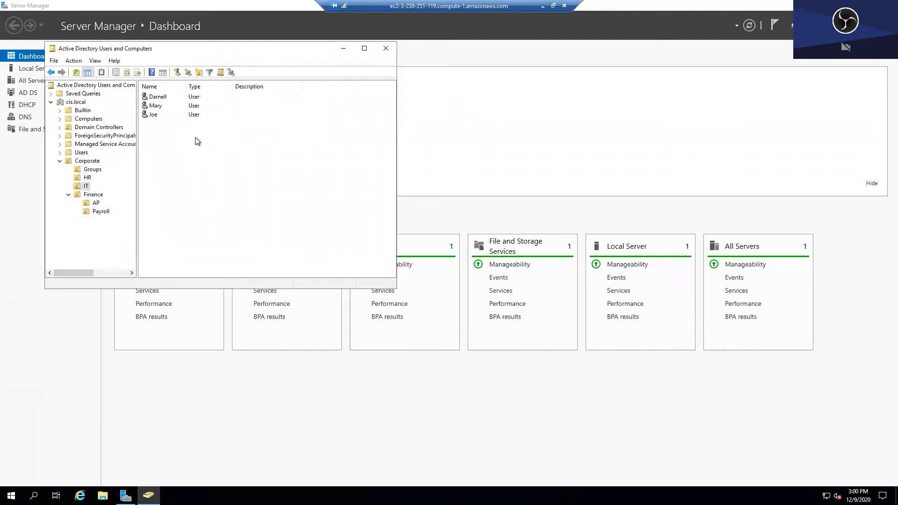
right_click(153, 97)
left_click(170, 98)
type("Finance")
left_click(200, 163)
left_click(514, 281)
- Add the AP user to the Finance group
left_click(96, 202)
right_click(152, 97)
left_click(174, 115)
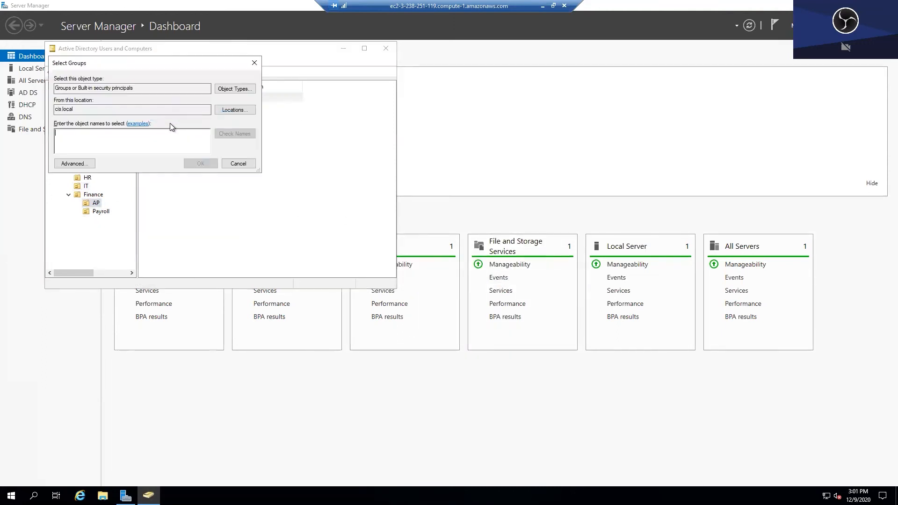
type("Finance")
left_click(233, 133)
key("Return")
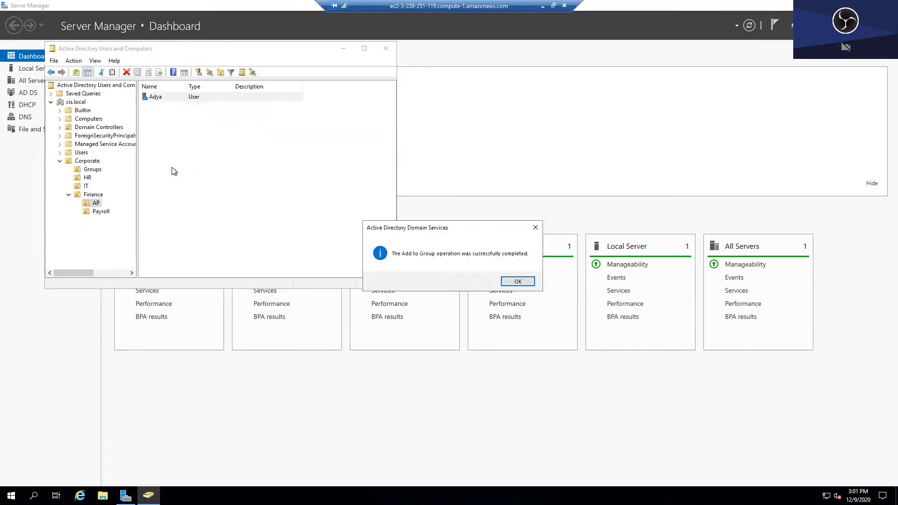
left_click(518, 281)
- Add the Payroll user to the Finance group
left_click(100, 211)
right_click(169, 96)
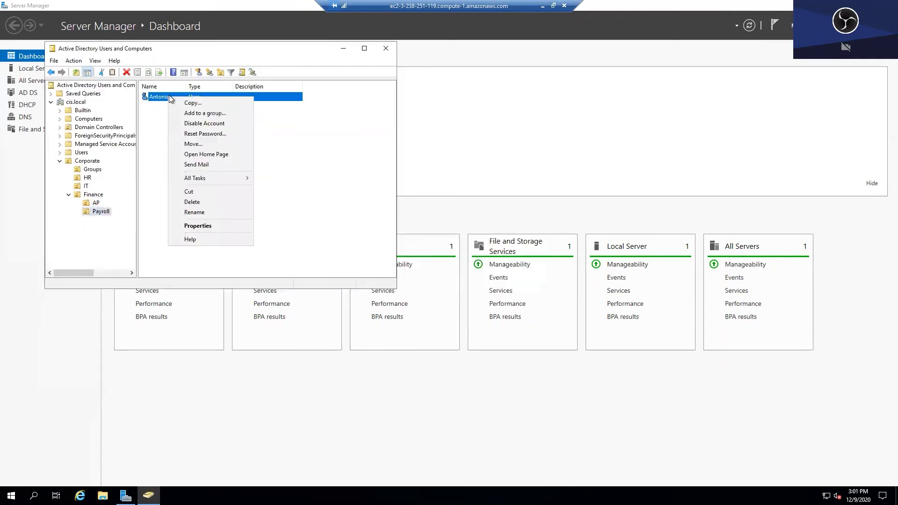
left_click(196, 112)
type("Fin")
left_click(245, 133)
key("Return")
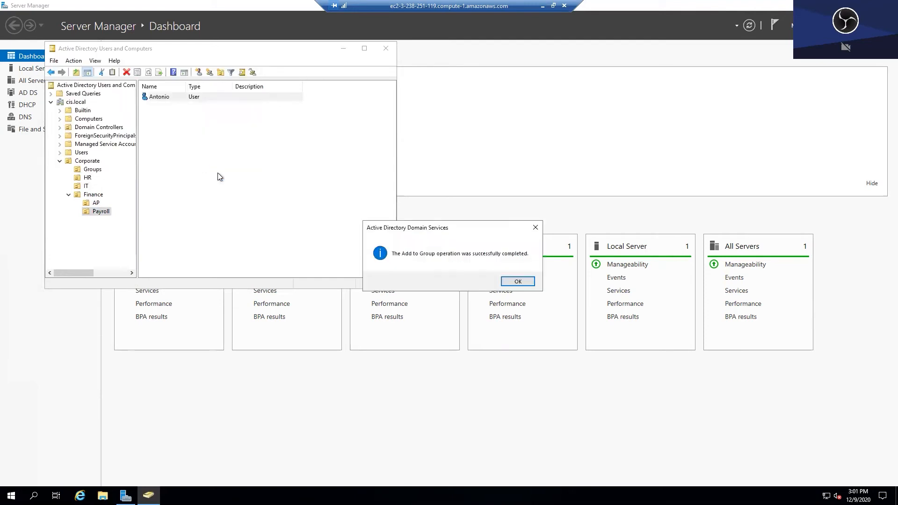
left_click(516, 281)
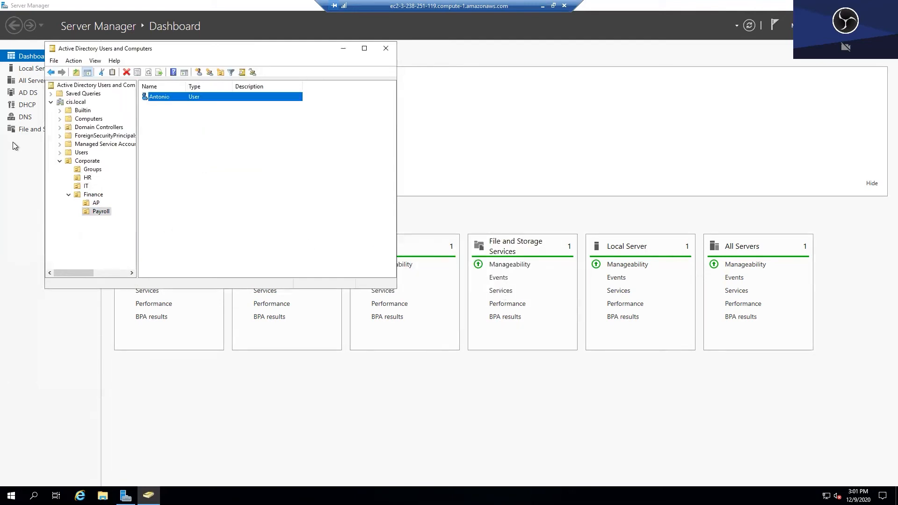
- Create the IT Computers group inside the IT OU
left_click(84, 187)
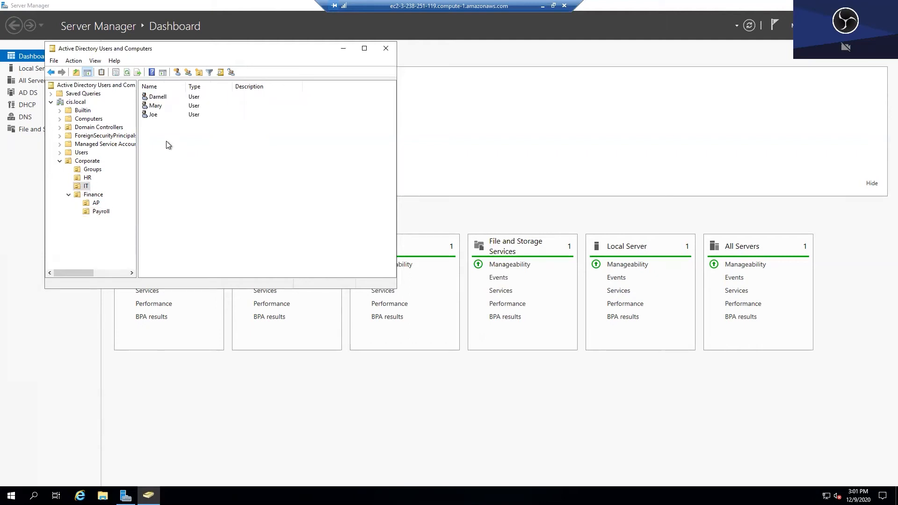
left_click(187, 72)
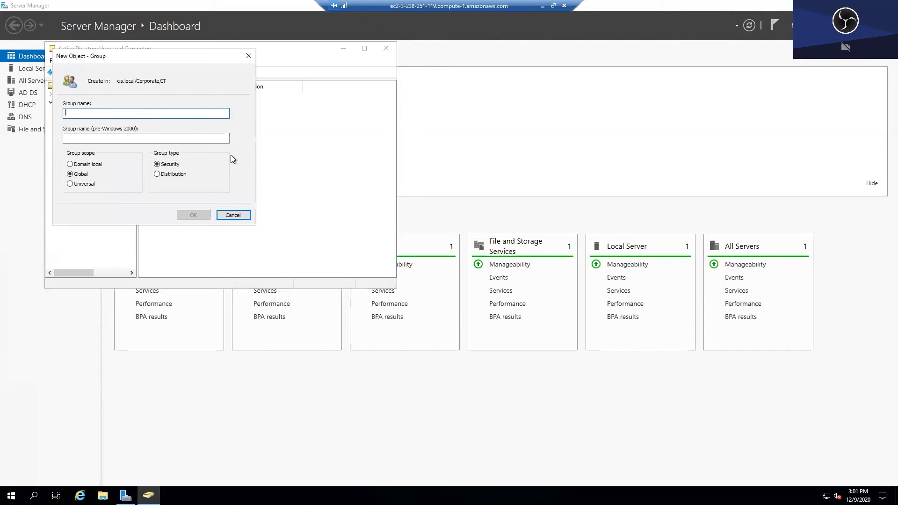
type("IT Computers")
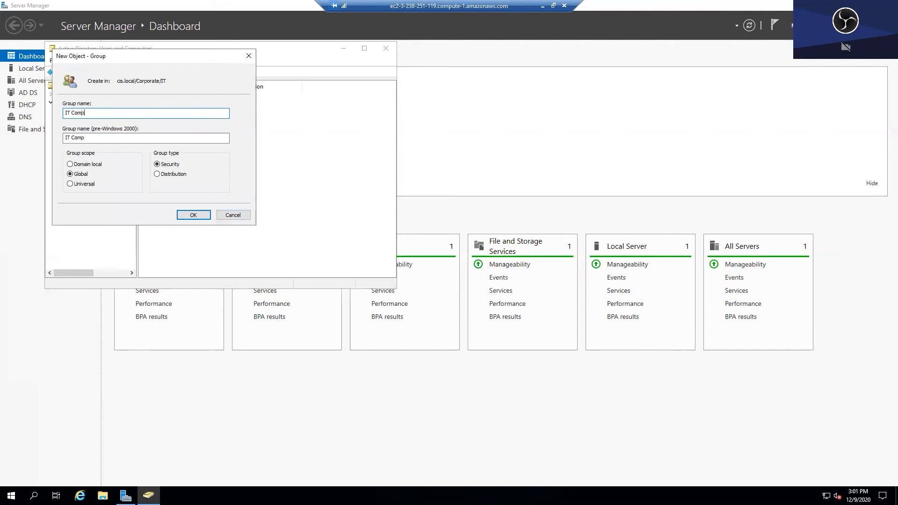
left_click(195, 215)
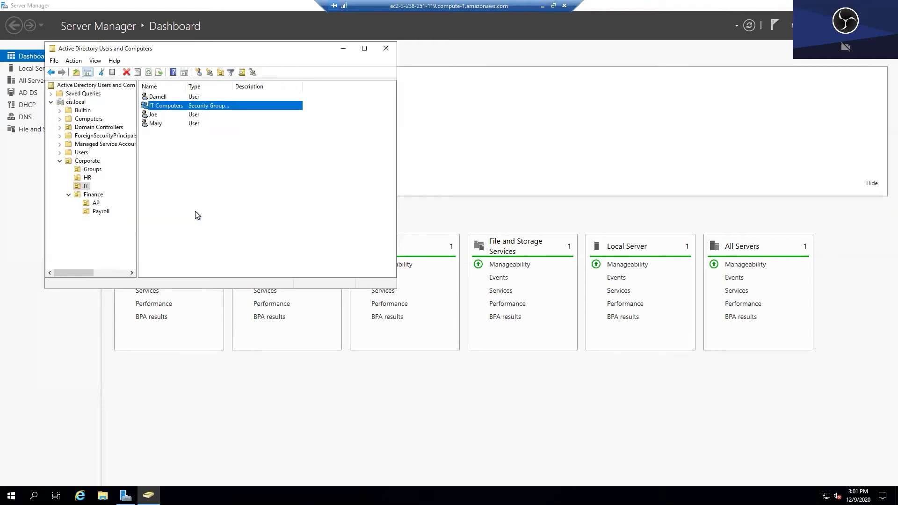
left_click(203, 181)
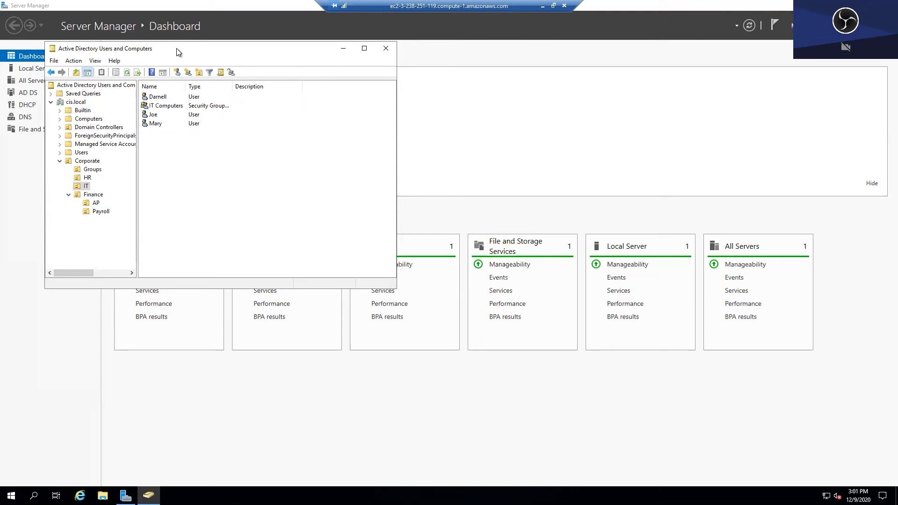
left_click_drag(176, 49, 312, 84)
- Close ADUC, leave the remote session and show Security Groups in the EC2 console
left_click(520, 85)
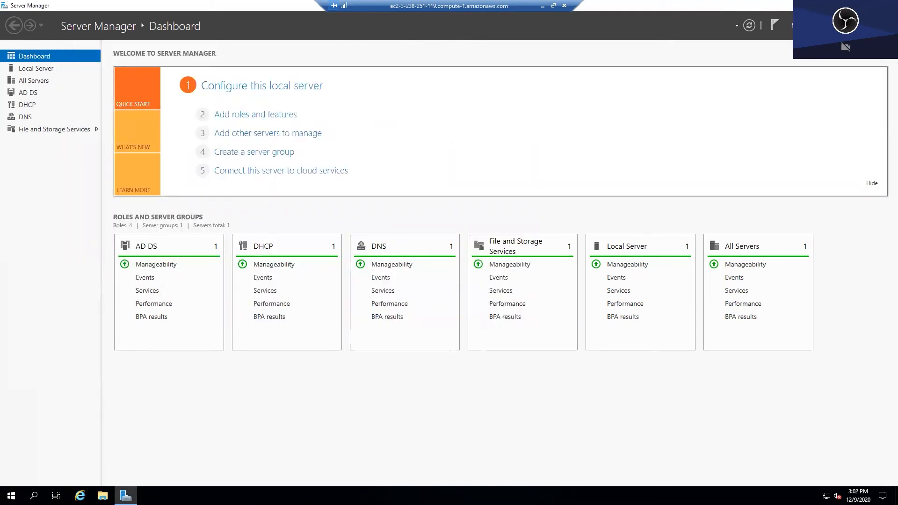
left_click(542, 5)
left_click(247, 11)
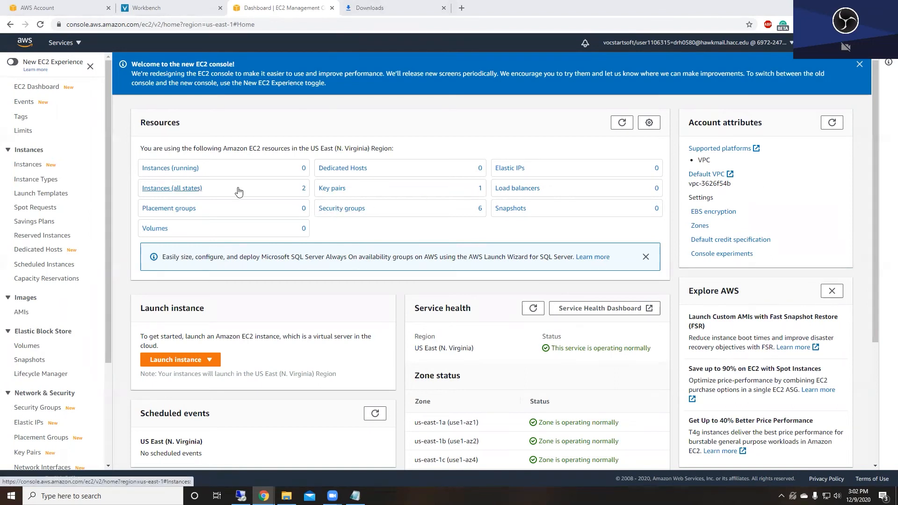
scroll(84, 280, "down", 2)
left_click(47, 320)
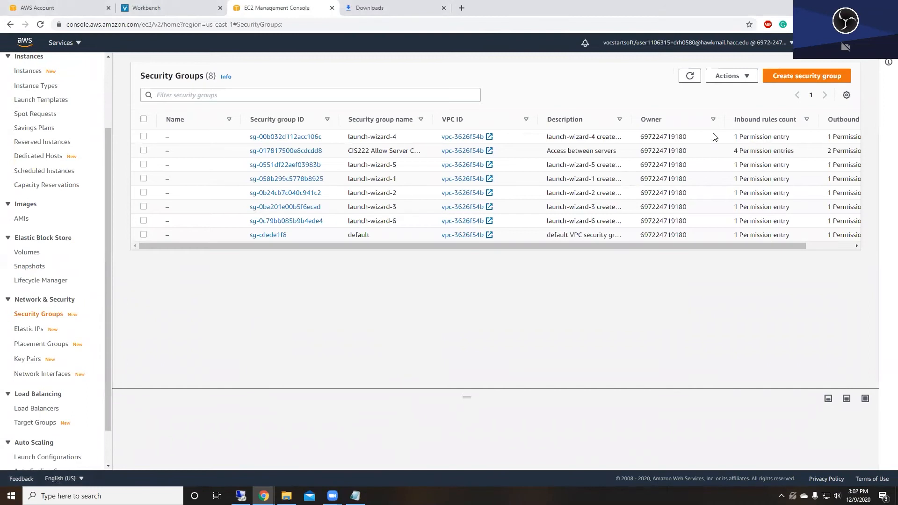
- Start a new security group named 'CIS Security Rules' with description 'Allow access between serverDC and member'
left_click(797, 78)
left_click(233, 182)
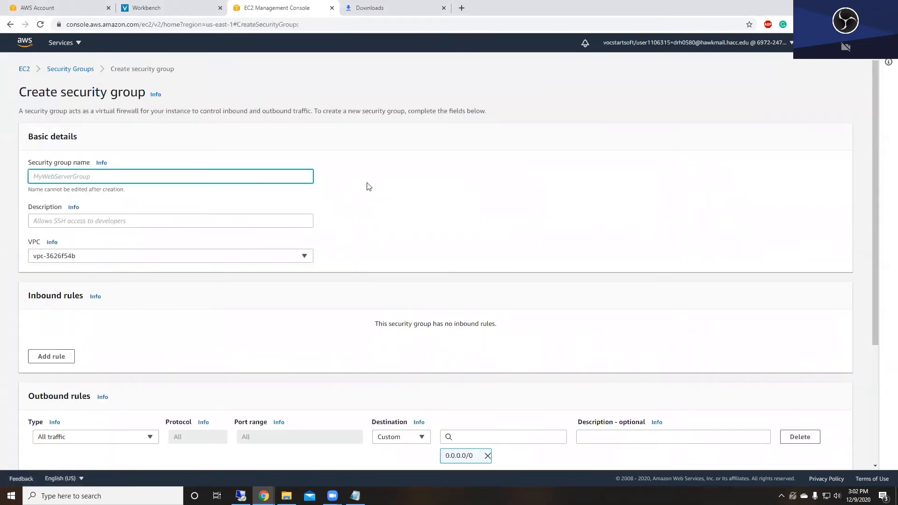
type("Cl")
type("S Security Rules")
key("Tab")
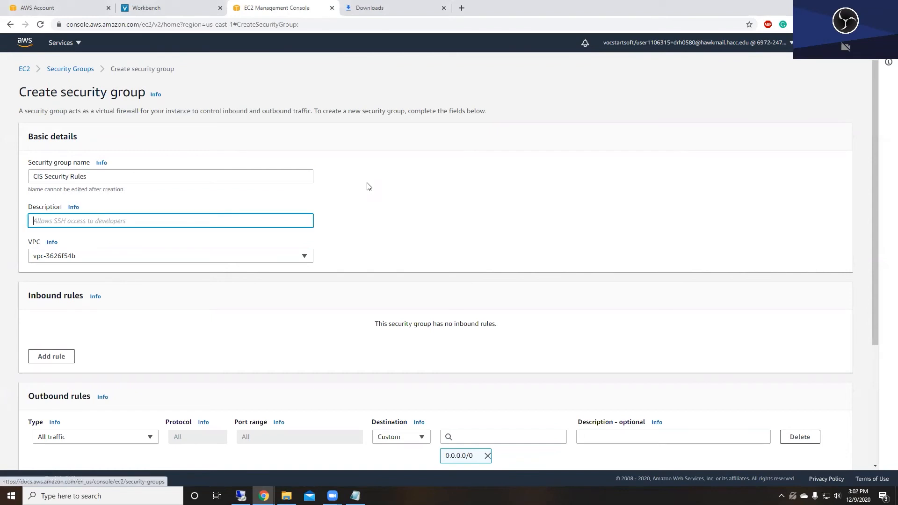
type("Allow access between server")
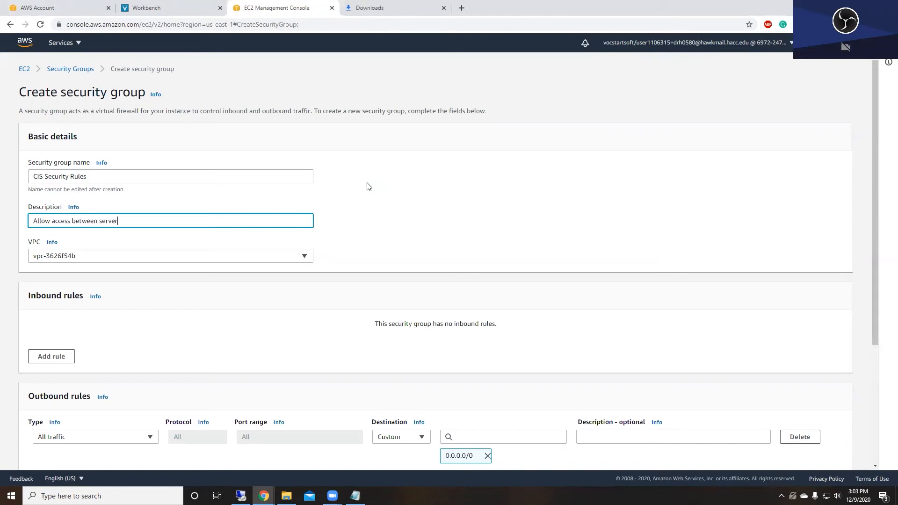
key("BackSpace")
key("BackSpace")
key("BackSpace")
key("BackSpace")
key("BackSpace")
key("BackSpace")
type("DC and member")
- Add an All traffic inbound rule with source 172.31.72.197/32
scroll(367, 187, "down", 3)
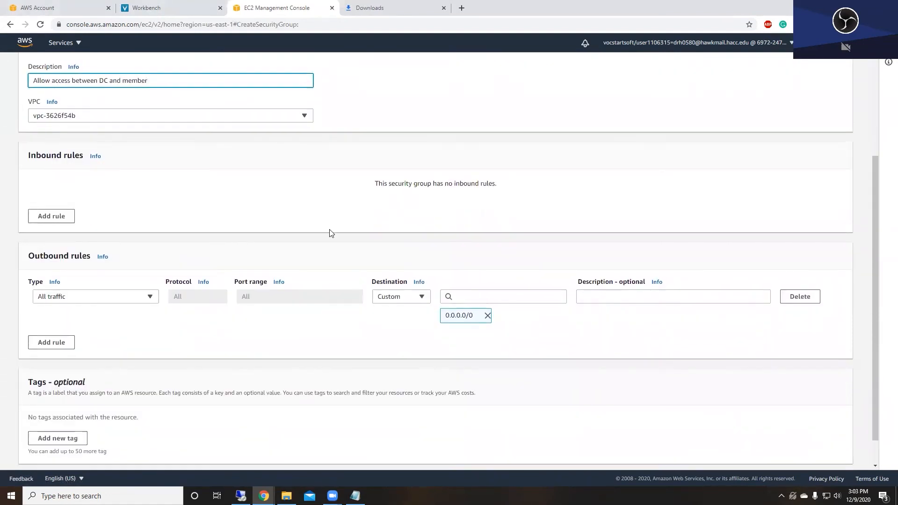
left_click(45, 220)
left_click(146, 195)
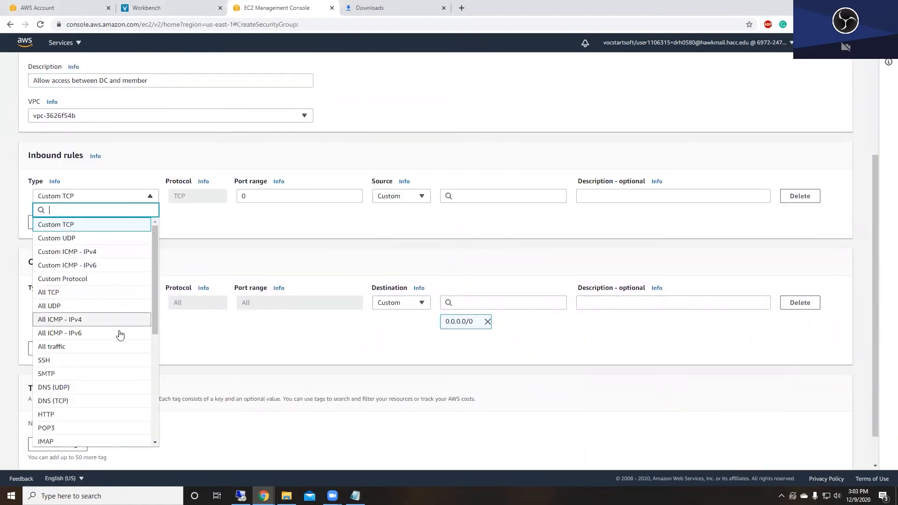
left_click(120, 348)
key("alt+Tab")
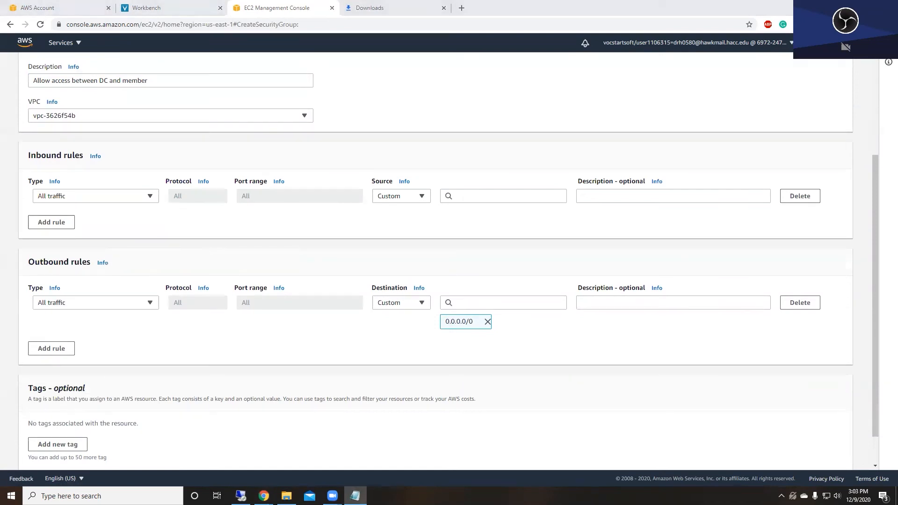
left_click(474, 190)
key("ctrl+v")
left_click(496, 227)
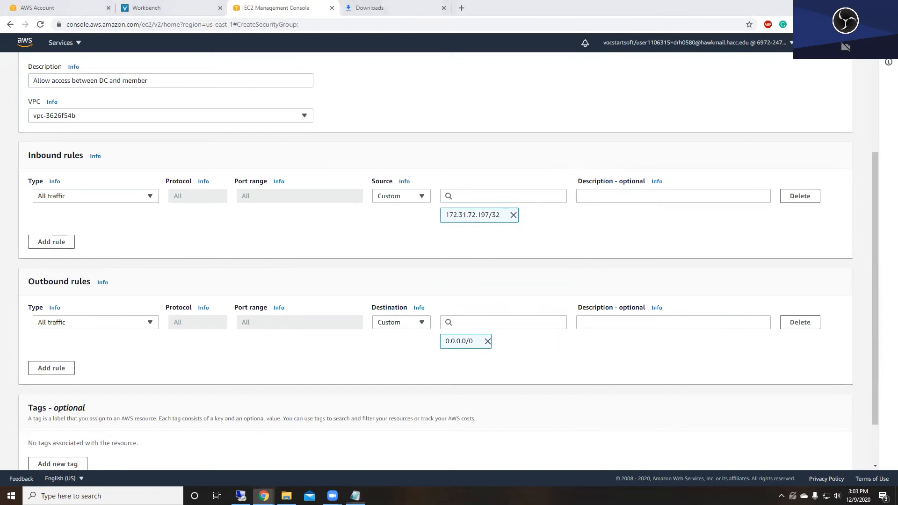
- Add 172.31.72.46/32 as a second source on the rule and create the group
key("alt+Tab")
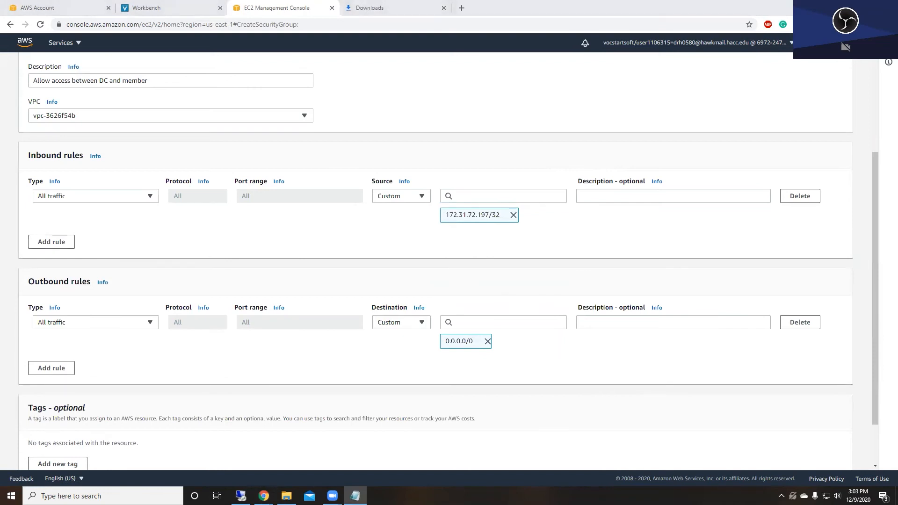
left_click(540, 197)
key("ctrl+v")
left_click(532, 228)
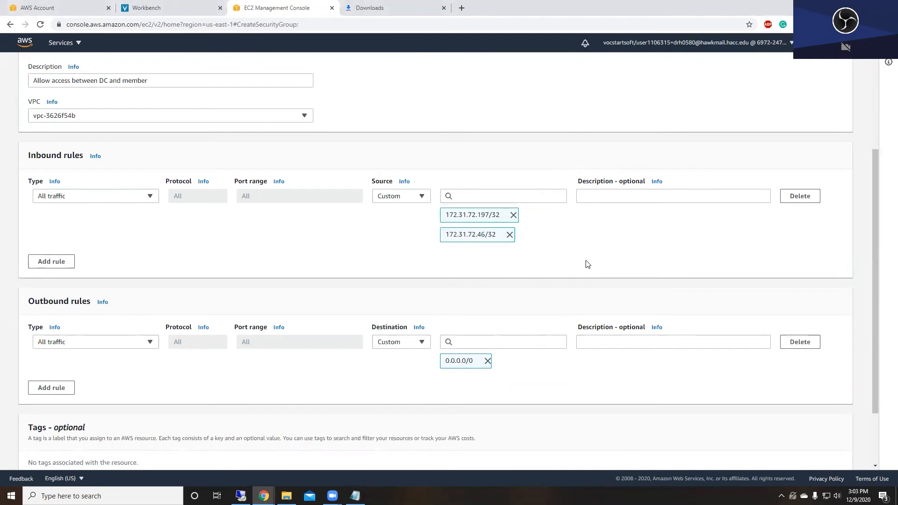
scroll(664, 416, "down", 2)
left_click(808, 457)
scroll(79, 220, "up", 2)
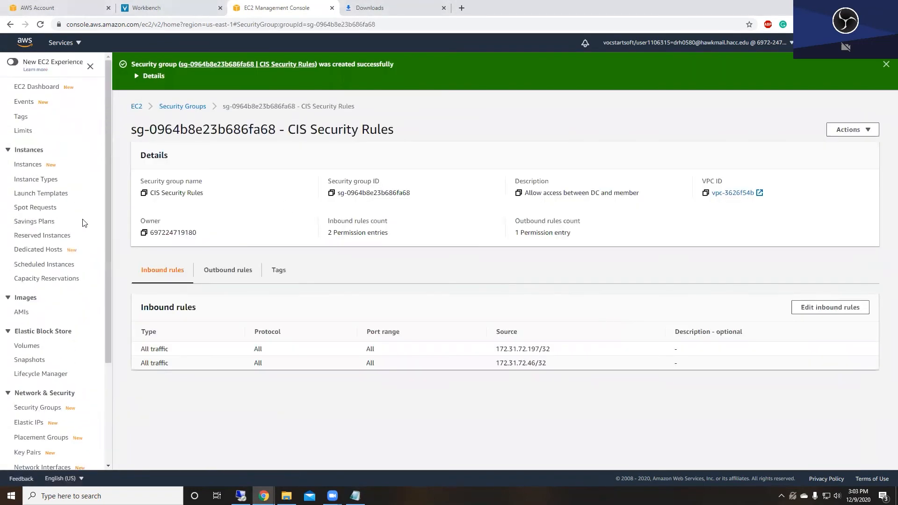
- Add CIS Security Rules to the AD DC instance's security groups and save the change
left_click(29, 165)
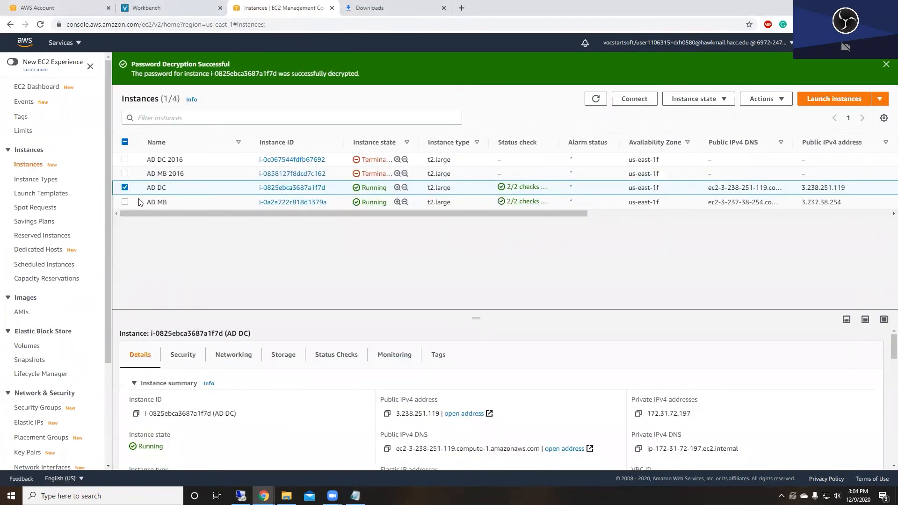
left_click(762, 99)
mouse_move(775, 187)
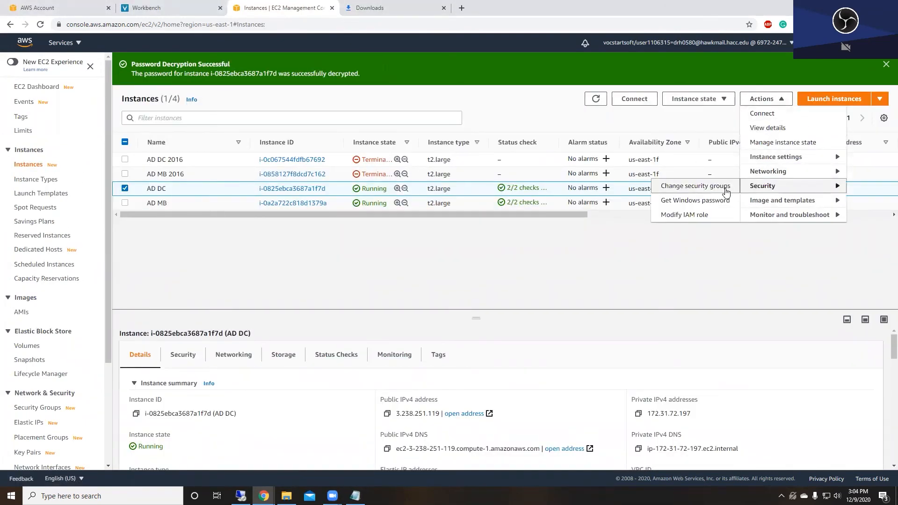
left_click(725, 187)
left_click(249, 262)
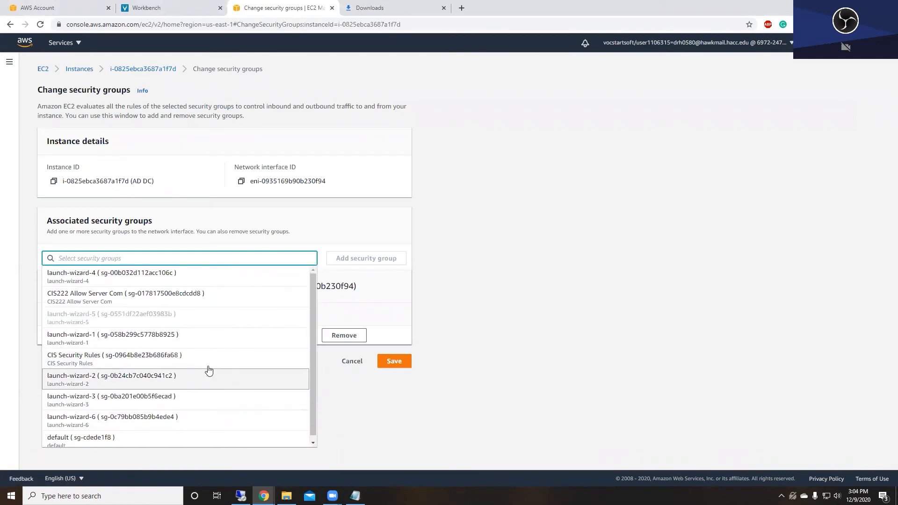
left_click(190, 357)
left_click(367, 260)
left_click(394, 379)
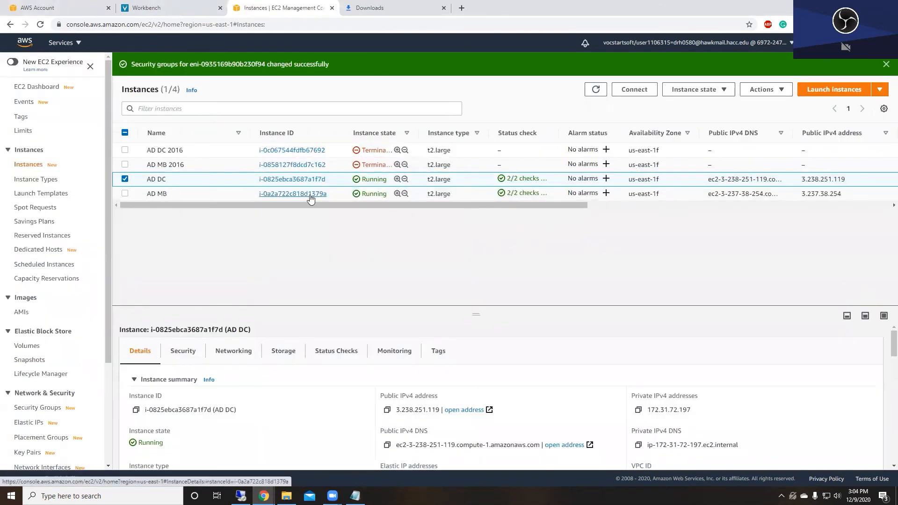
- Add CIS Security Rules to the AD MB instance's security groups and save the change
left_click(134, 194)
left_click(765, 89)
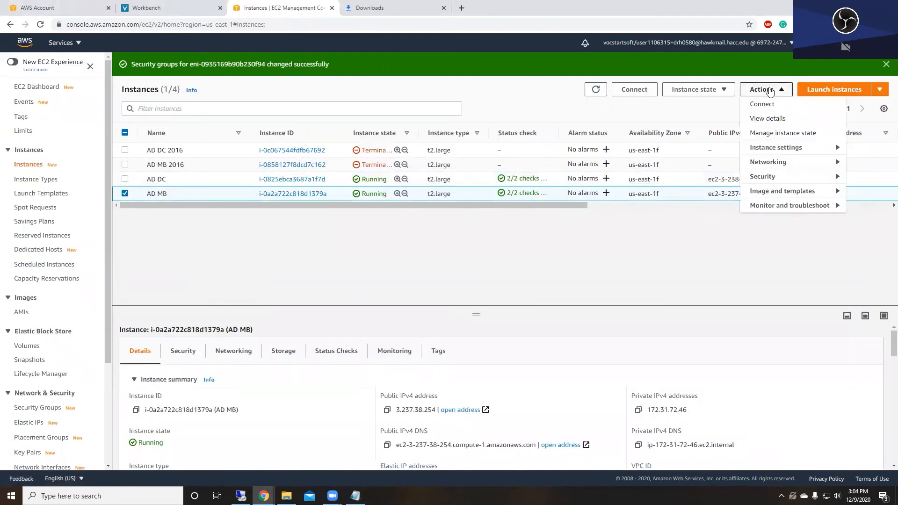
mouse_move(775, 176)
left_click(720, 177)
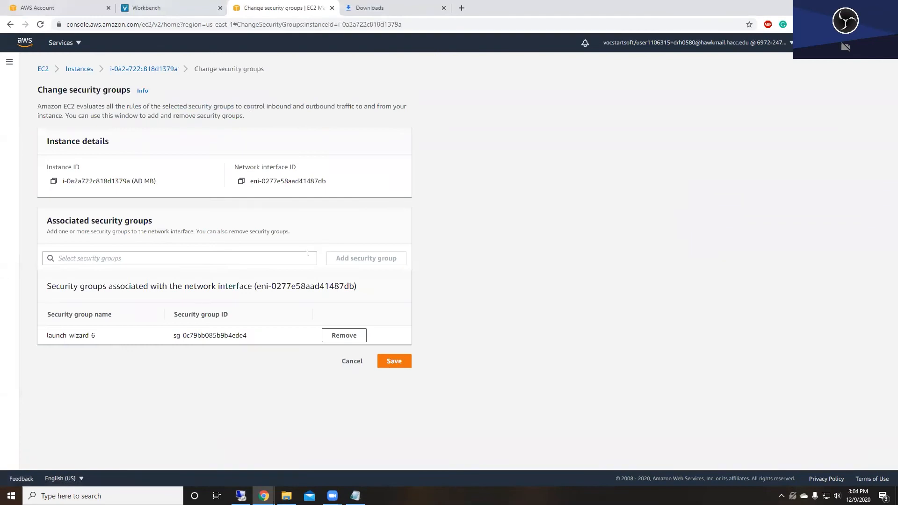
left_click(276, 258)
scroll(225, 346, "down", 1)
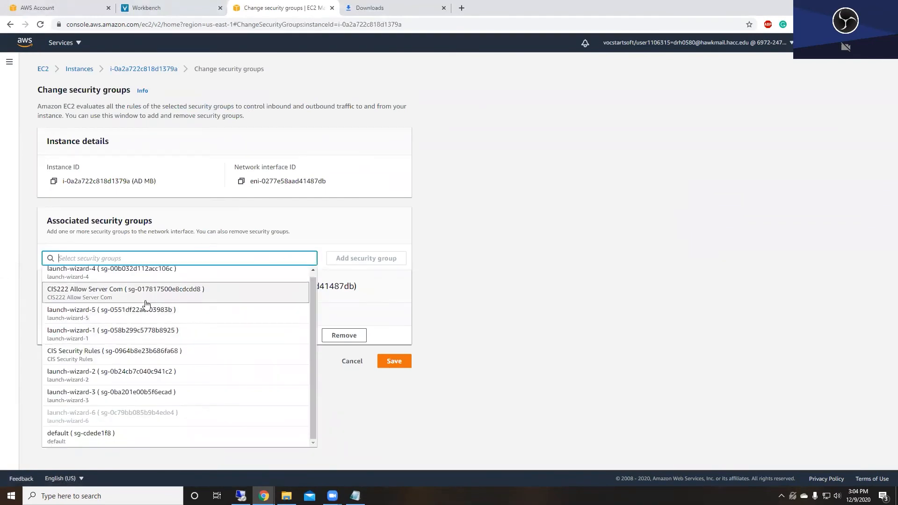
left_click(83, 356)
left_click(349, 257)
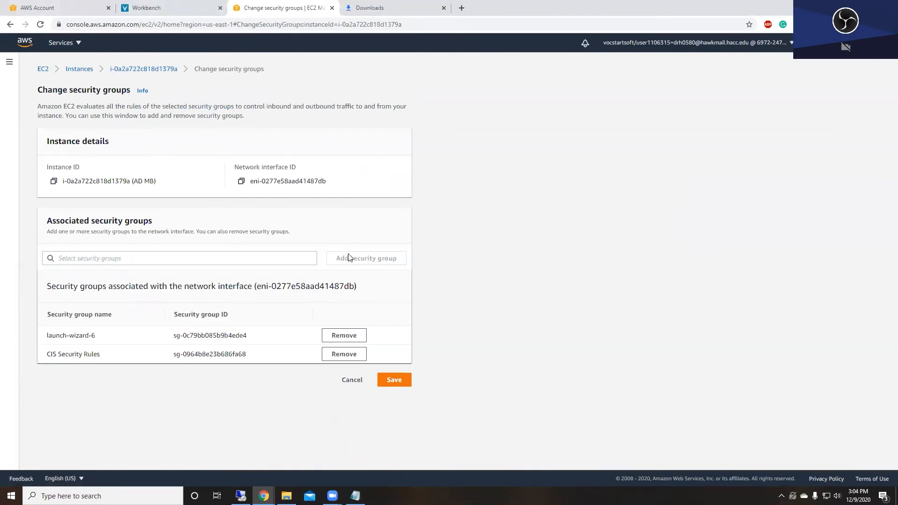
left_click(388, 380)
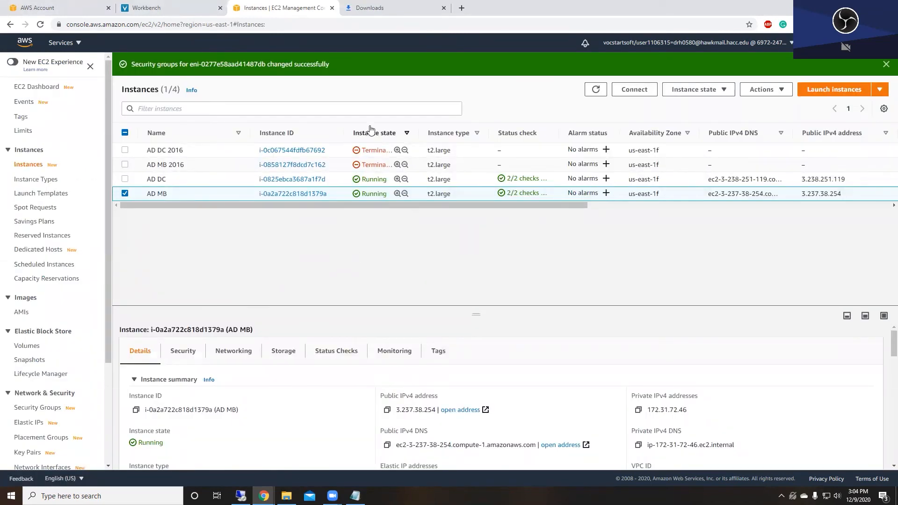
- Launch AD MB.rdp from Chrome's downloads and accept the certificate warning to connect
left_click(240, 496)
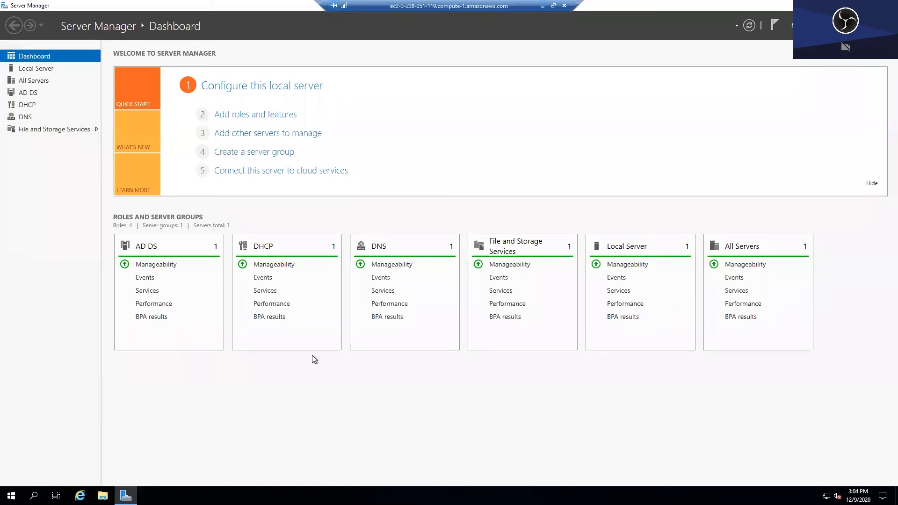
left_click(552, 6)
left_click(587, 17)
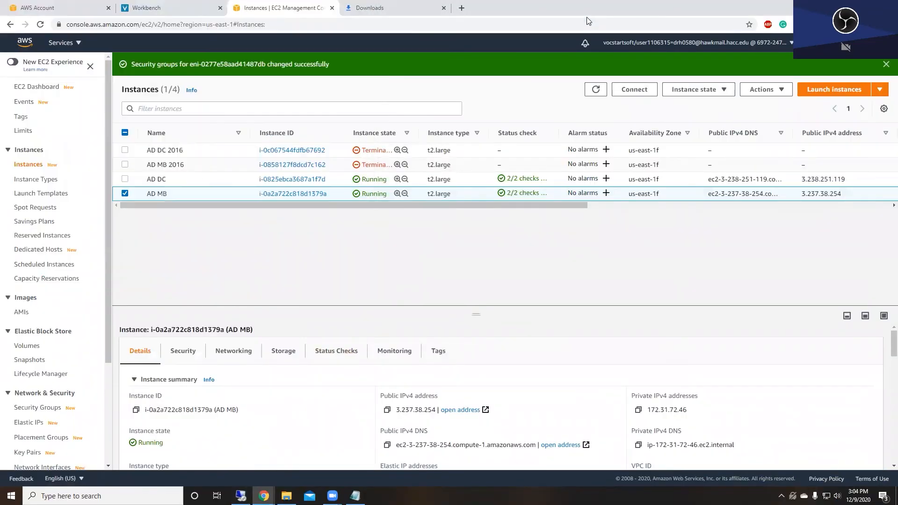
left_click(383, 7)
left_click(352, 103)
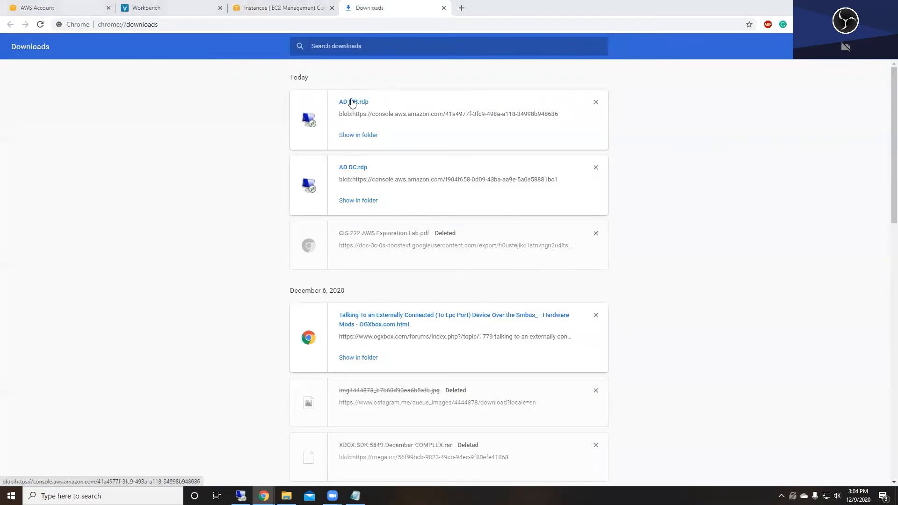
left_click(479, 322)
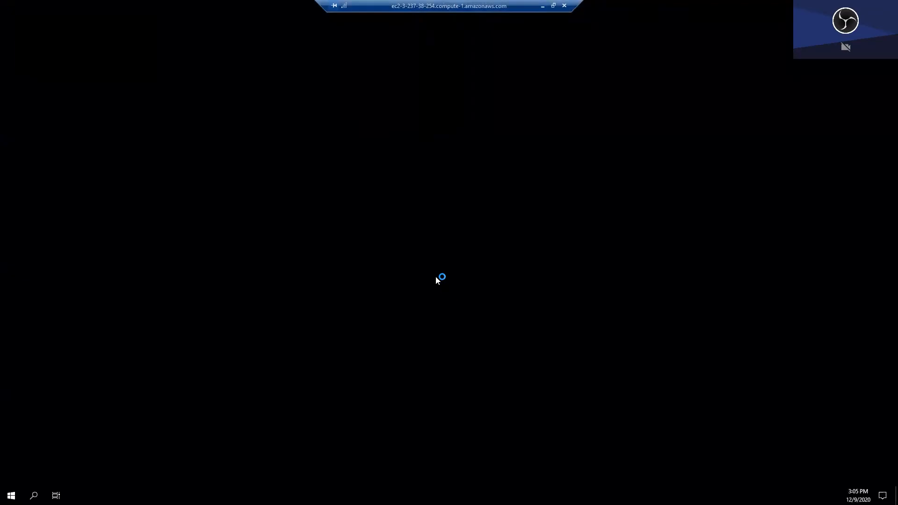
- Launch Server Manager on the member server and open the Ethernet adapter's properties
left_click(11, 495)
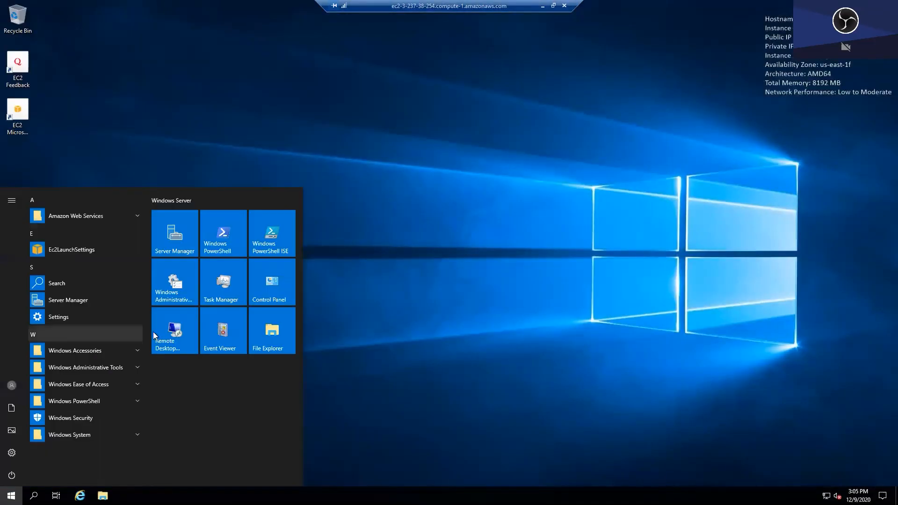
left_click(183, 228)
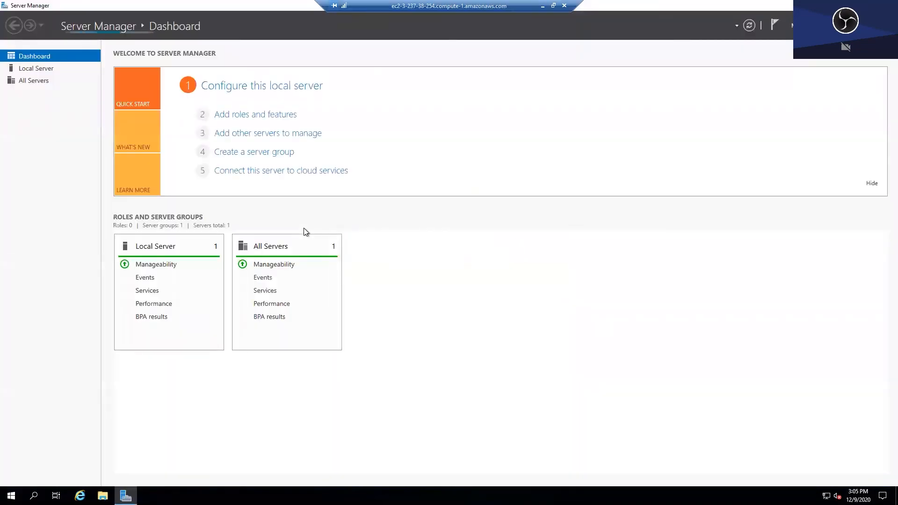
left_click(39, 72)
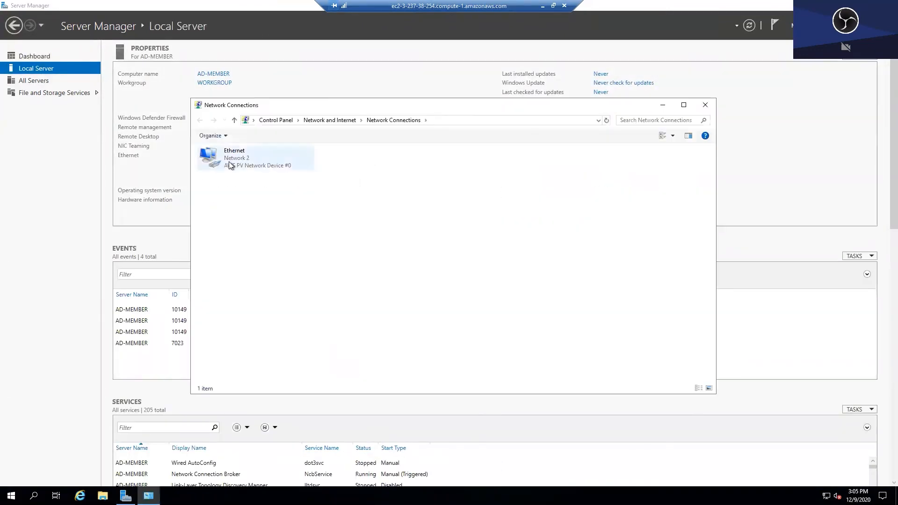
right_click(229, 161)
left_click(281, 250)
- Set IPv4 preferred DNS to 172.31.72.197 with validation, then close the network windows
left_click(299, 243)
left_click(348, 288)
left_click(265, 310)
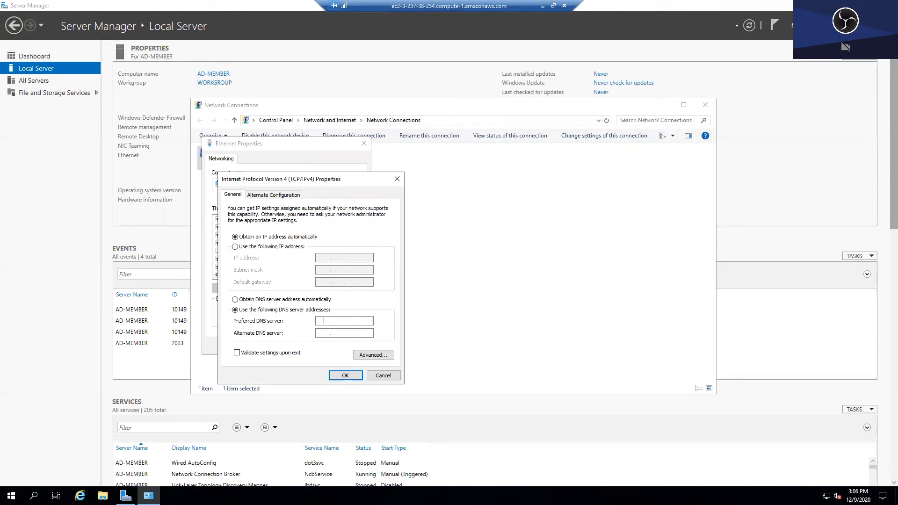
type("172.31.72.197")
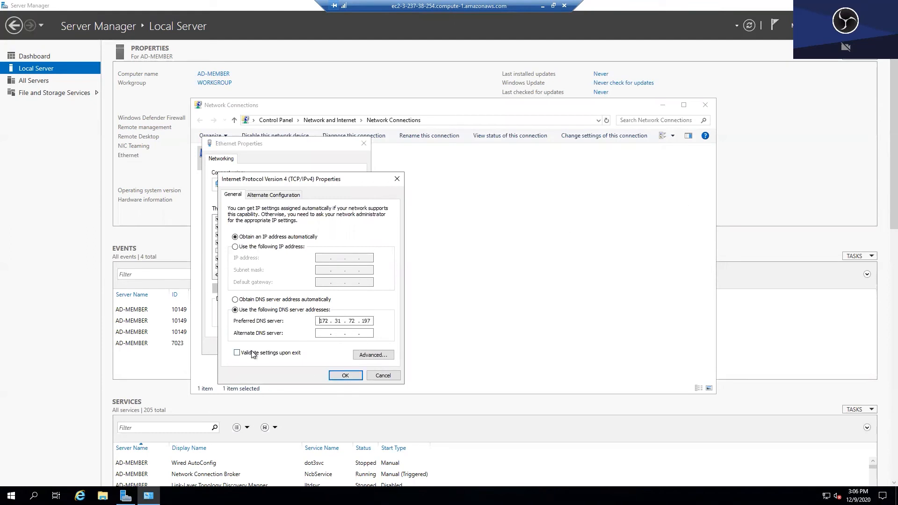
left_click(237, 353)
left_click(345, 375)
left_click(311, 343)
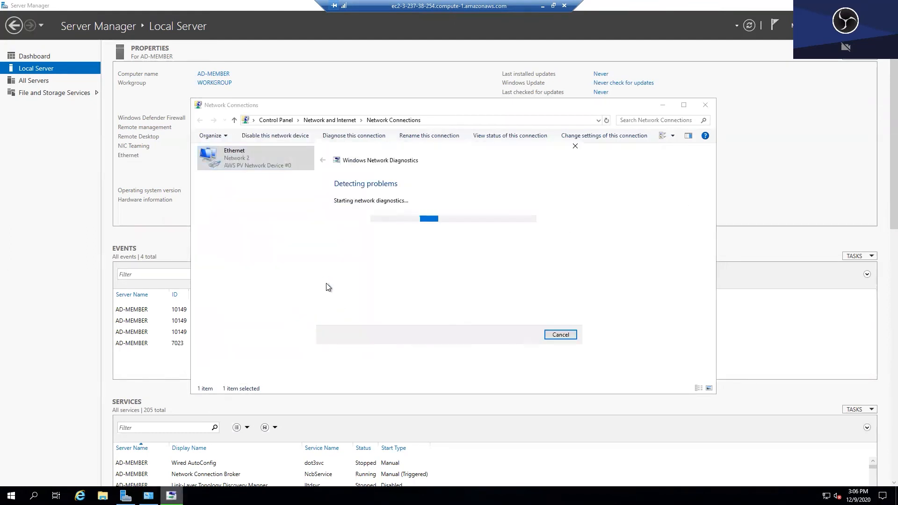
left_click(550, 335)
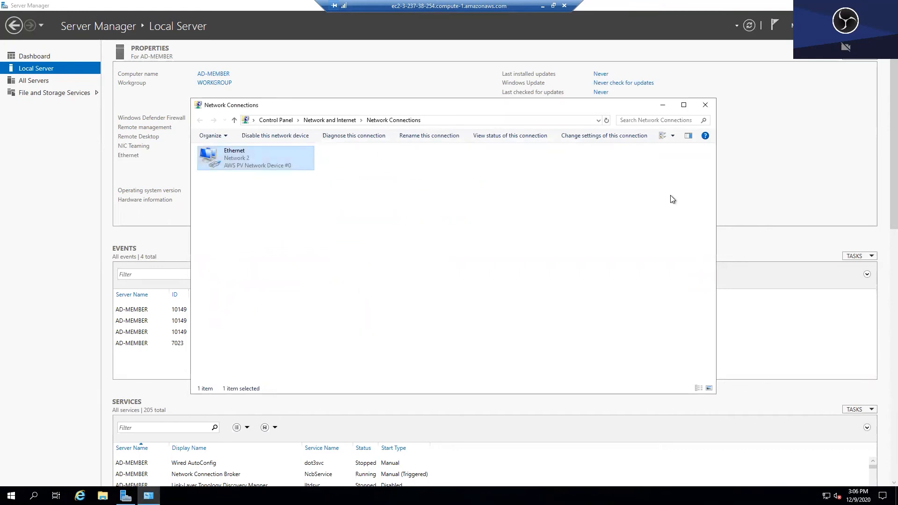
left_click(705, 105)
- Change AD-MEMBER's membership from workgroup to the cis.local domain
left_click(226, 89)
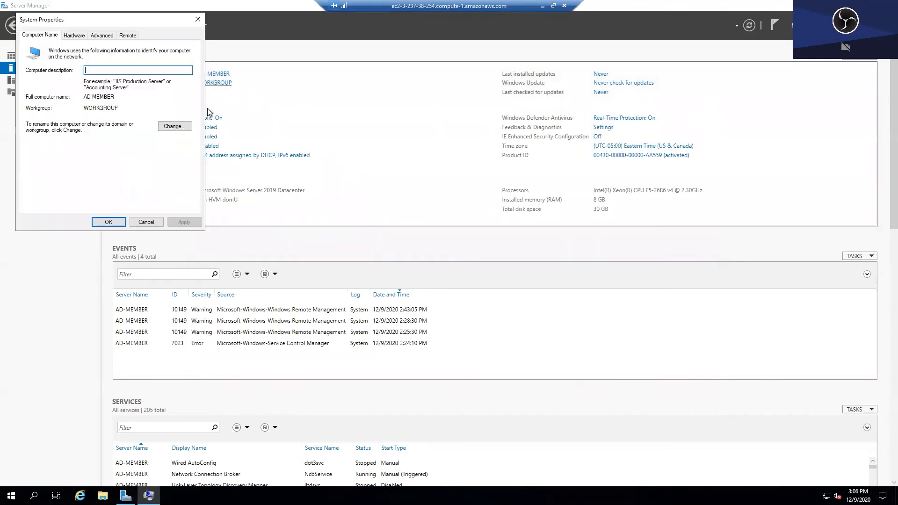
left_click(180, 126)
left_click(46, 146)
left_click(71, 158)
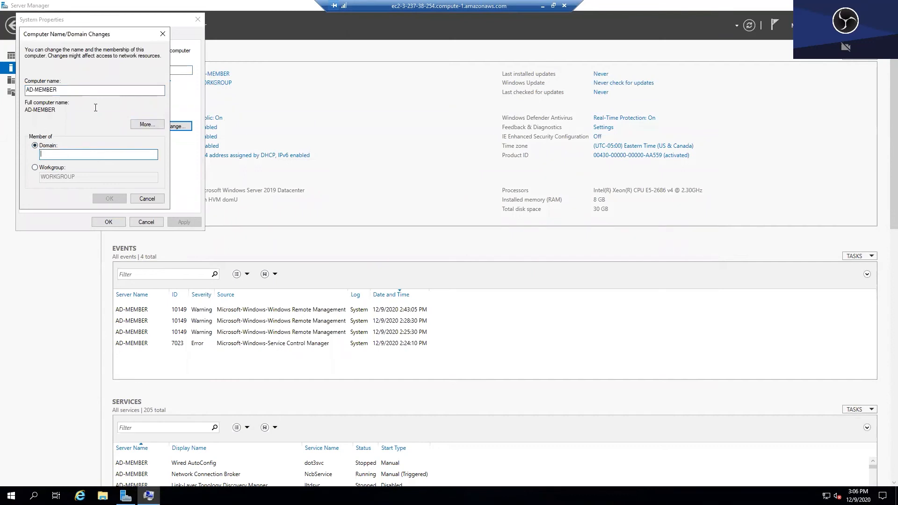
type("cis.local")
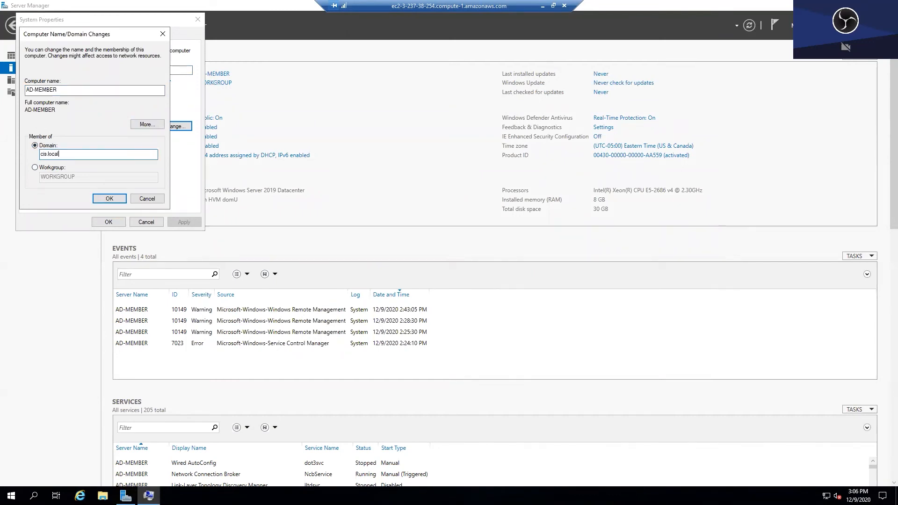
left_click(119, 199)
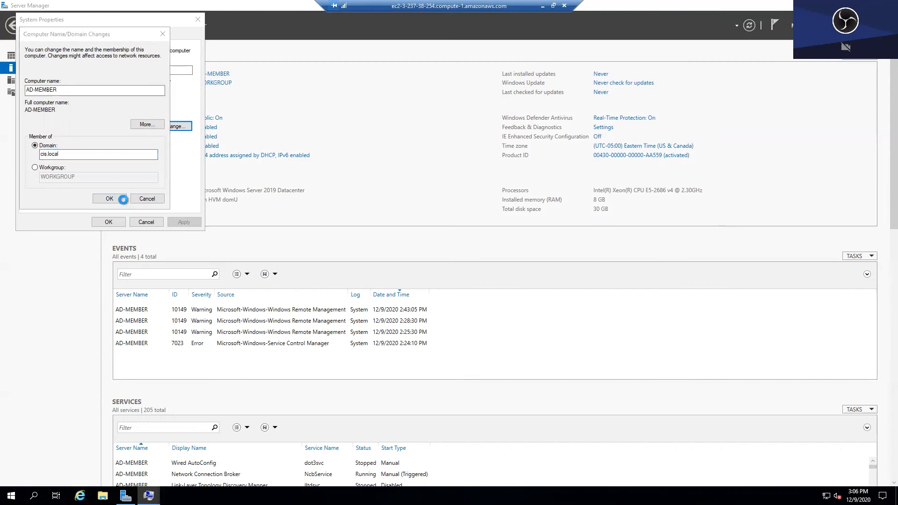
- Authenticate as Administrator, acknowledge the welcome and restart notices, and restart the server now
type("A")
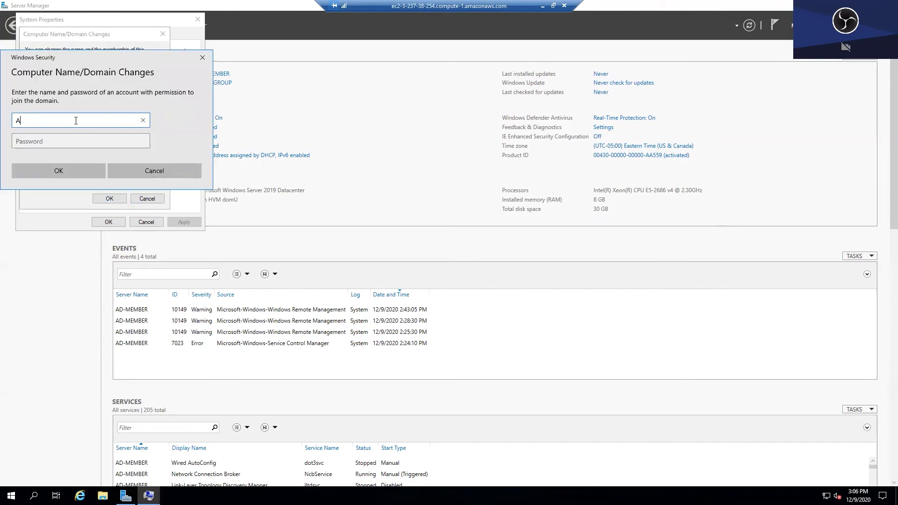
type("dministrator")
key("Tab")
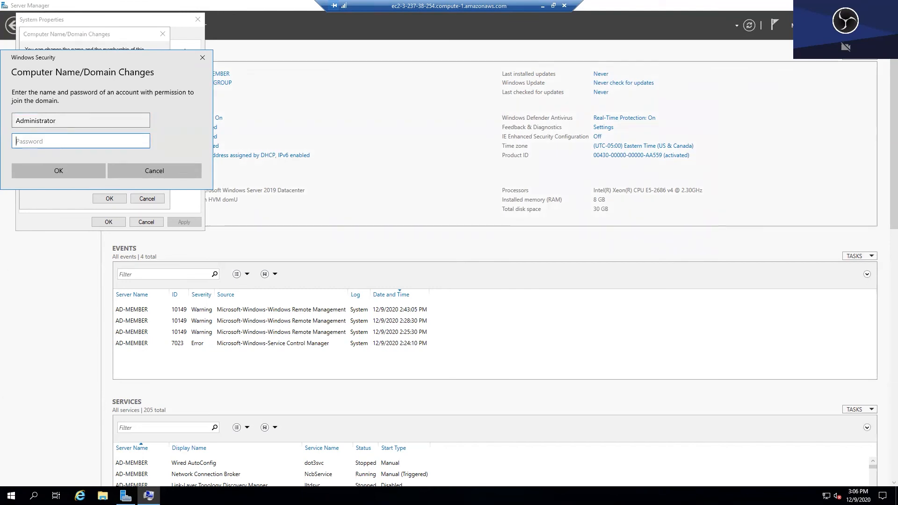
key("ctrl+v")
left_click(63, 171)
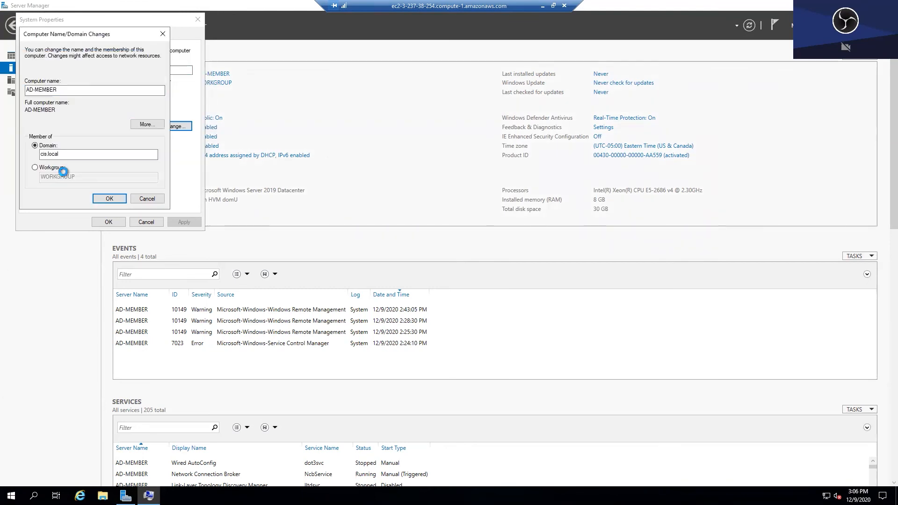
left_click(500, 283)
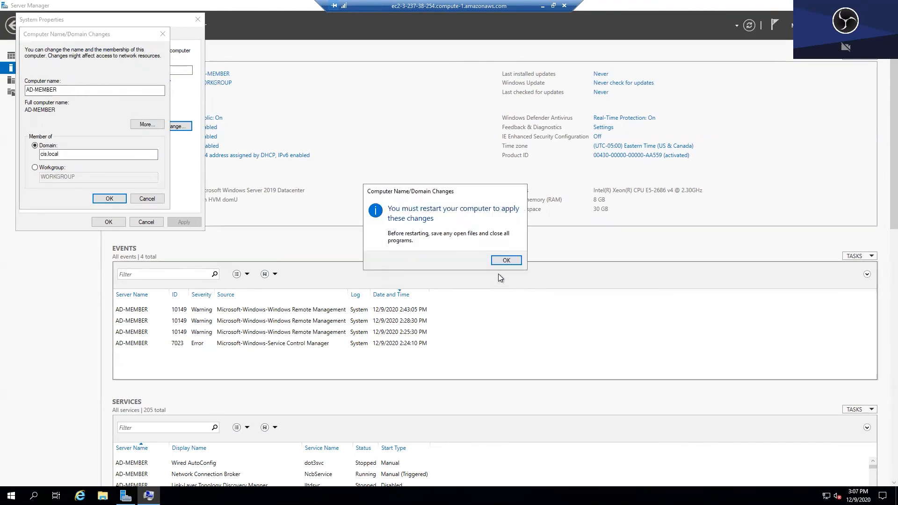
left_click(505, 261)
key("Return")
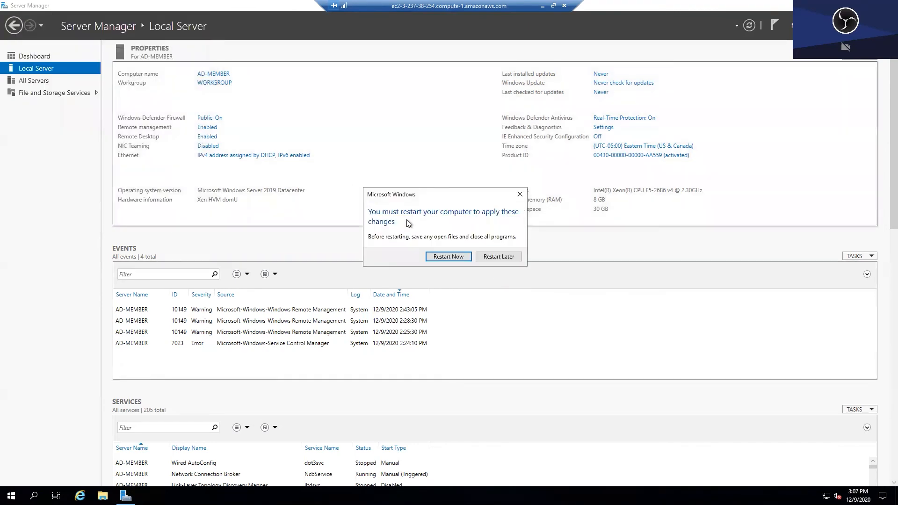
left_click(445, 257)
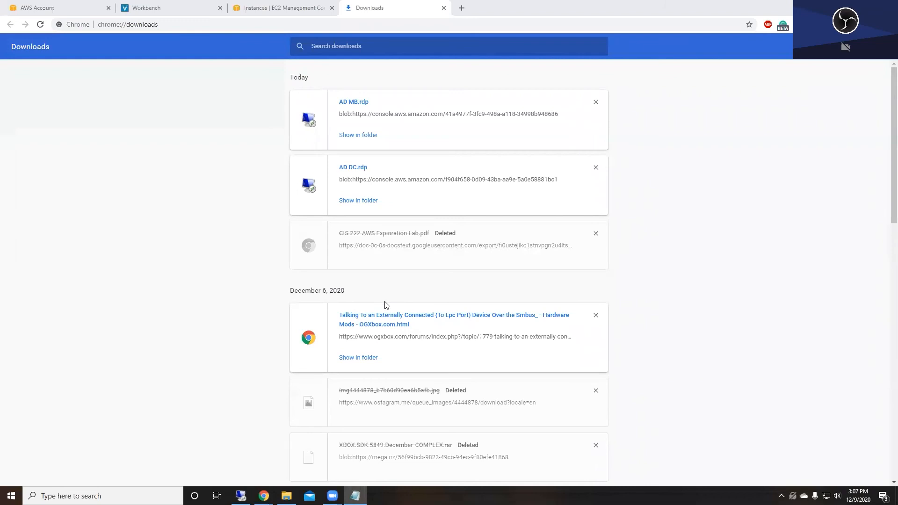
- On the domain controller, add AD-MEMBER through All Servers' Add Servers search and return to the dashboard
left_click(242, 496)
left_click(338, 8)
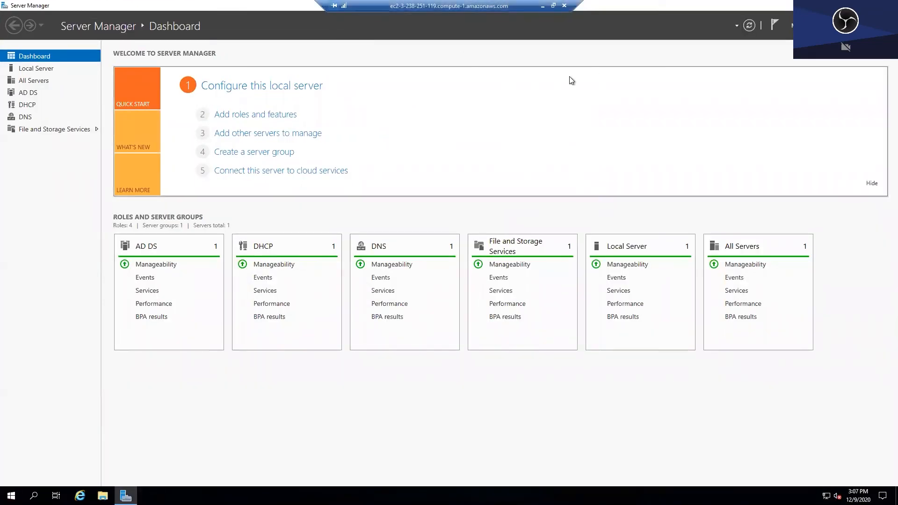
left_click(40, 81)
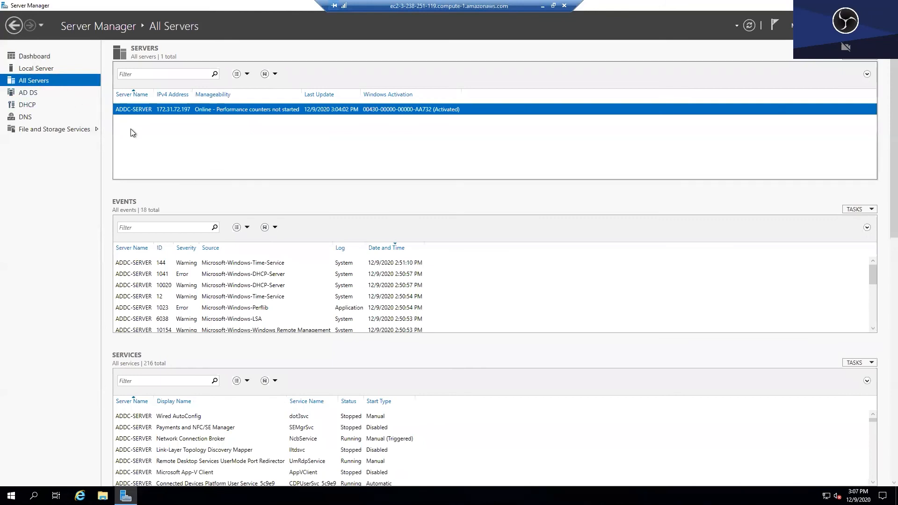
right_click(56, 85)
left_click(63, 86)
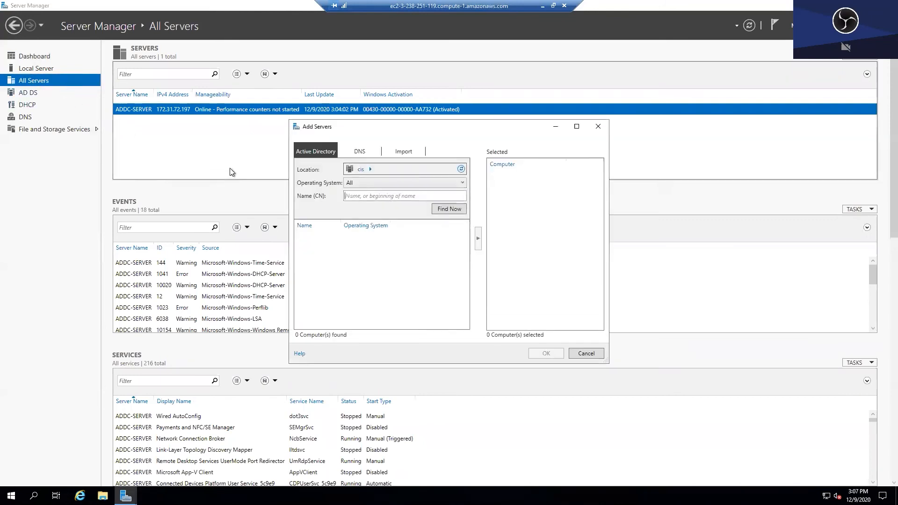
left_click(442, 211)
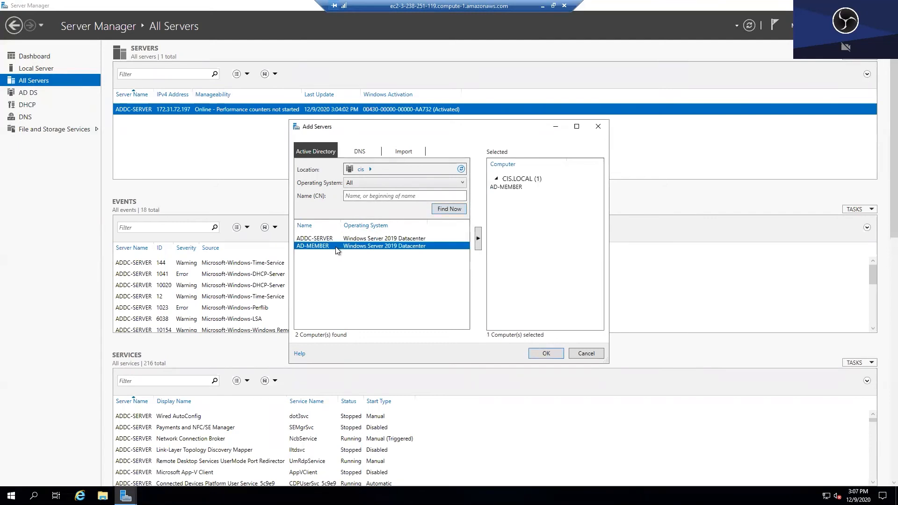
left_click(542, 353)
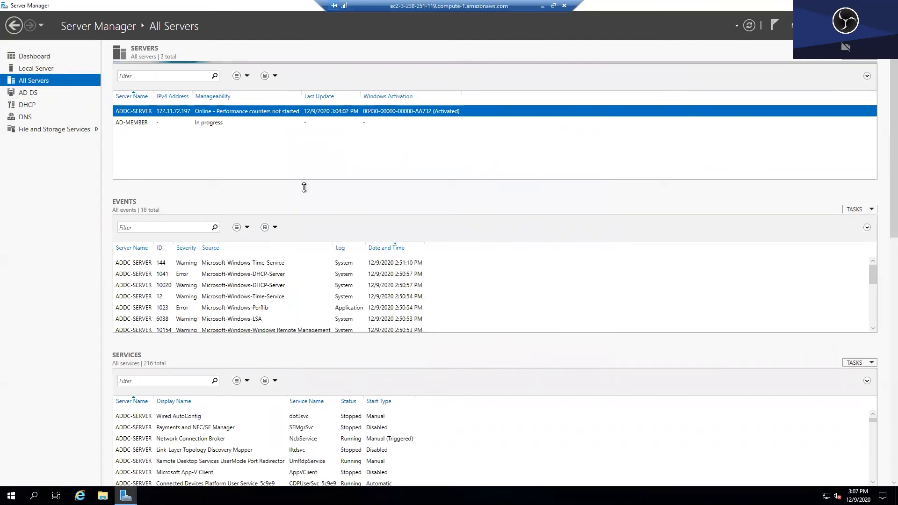
left_click(38, 59)
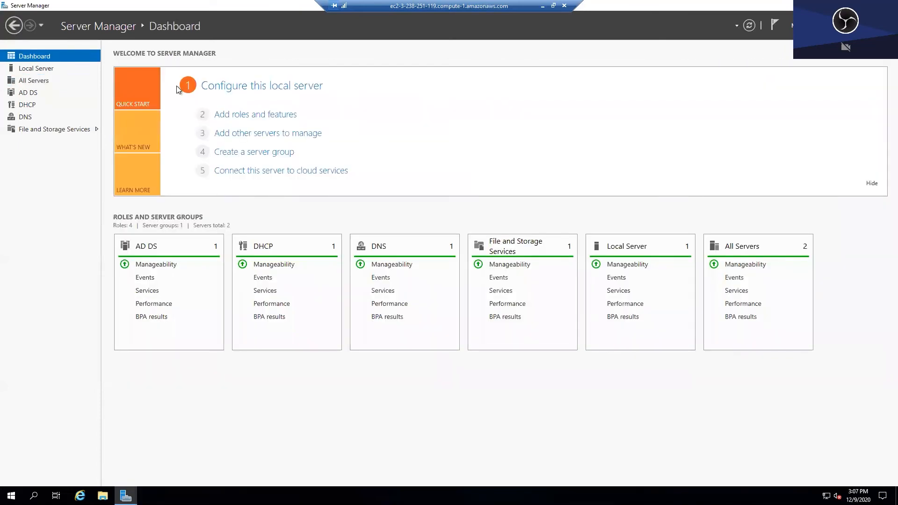
- Open Active Directory Users and Computers at the domain's Computers container
left_click(823, 26)
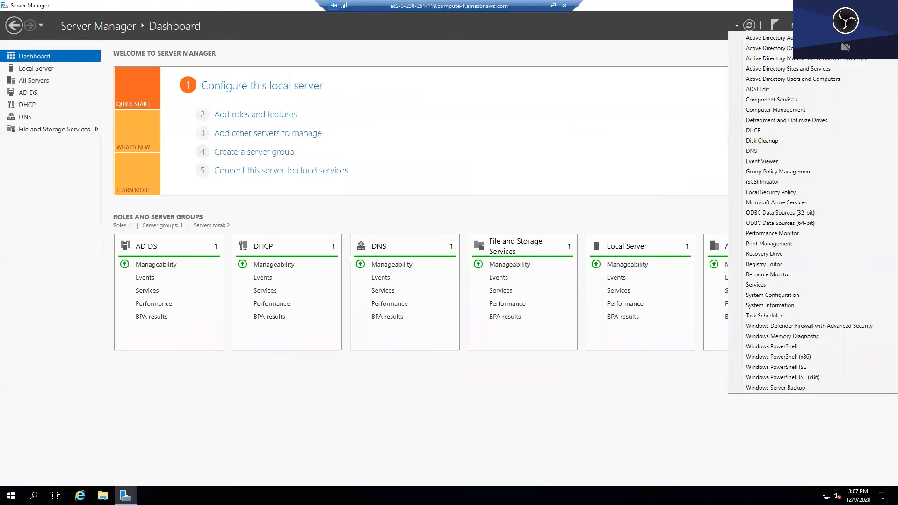
left_click(824, 80)
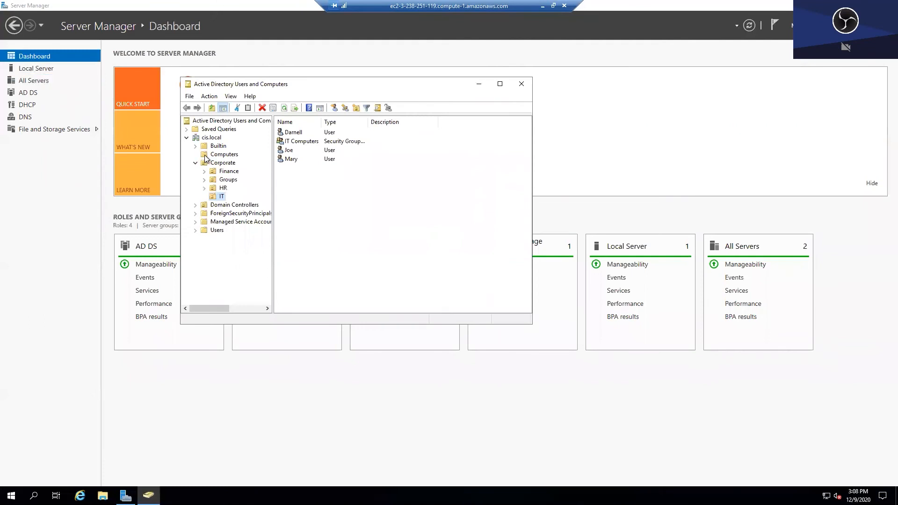
left_click(209, 155)
- Add AD-MEMBER to the IT Computers group, view the IT unit, and close the console
right_click(296, 134)
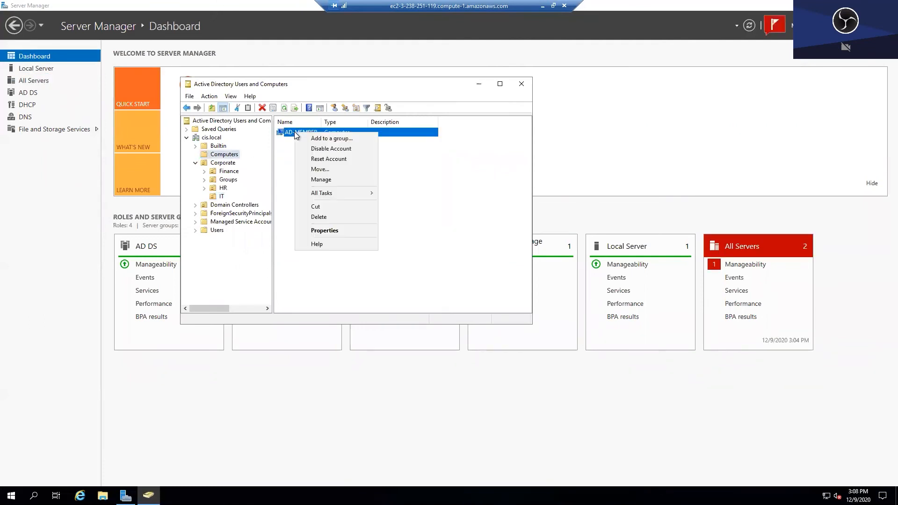
left_click(326, 138)
type("IT Computer")
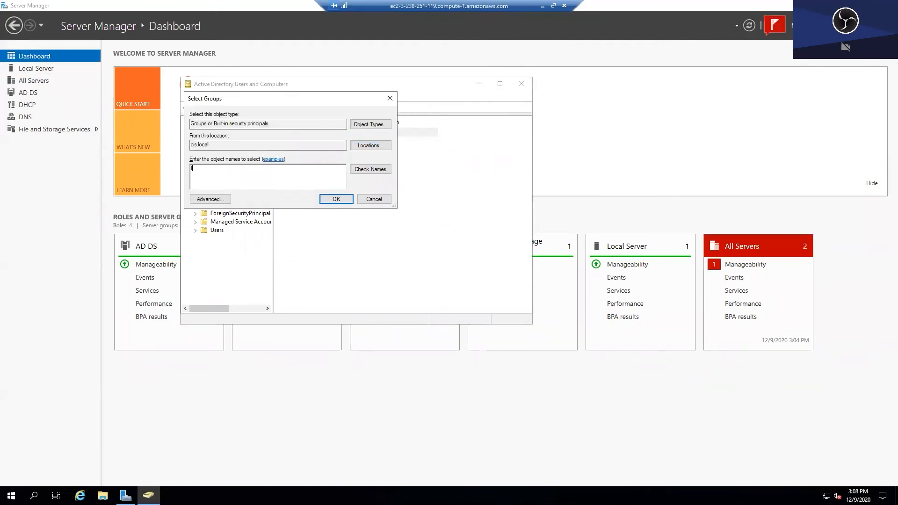
left_click(371, 170)
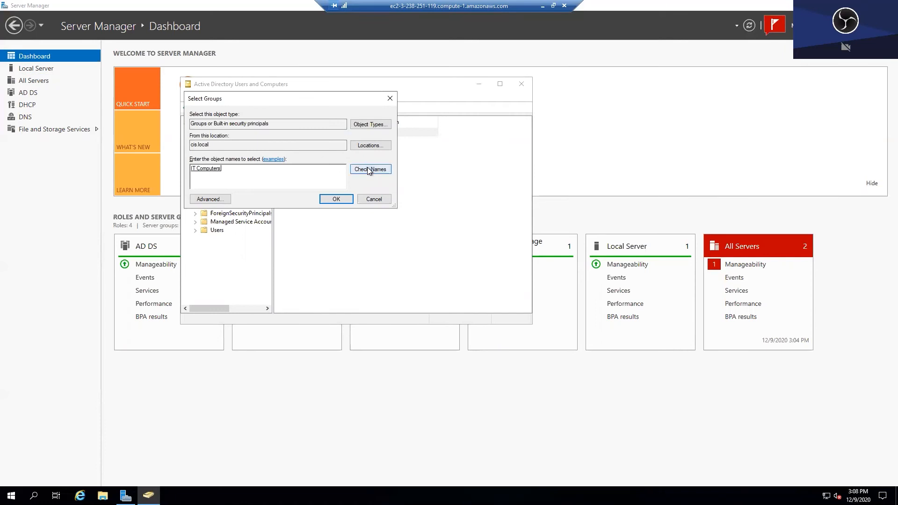
left_click(346, 200)
left_click(510, 280)
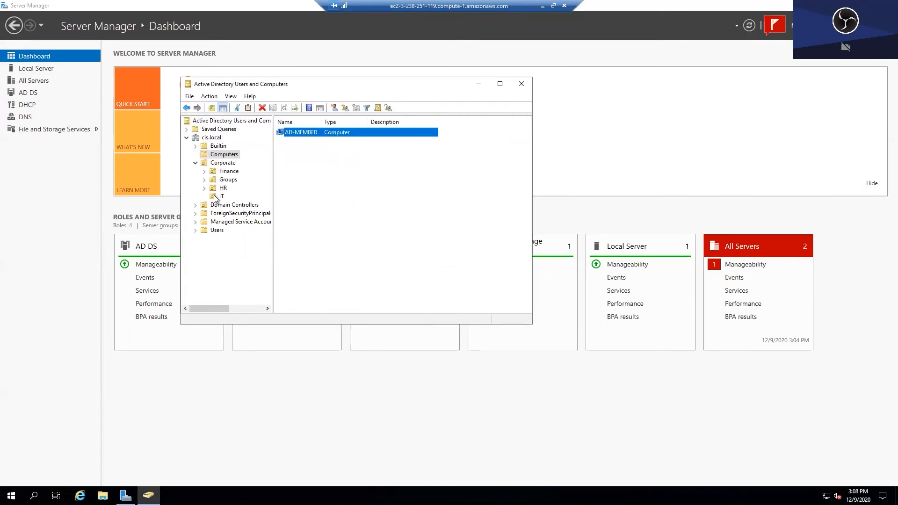
left_click(221, 196)
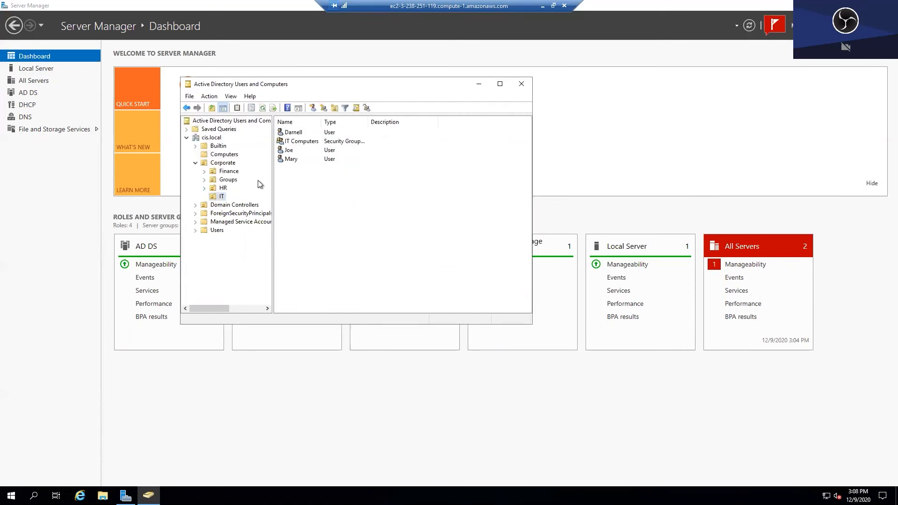
left_click(521, 86)
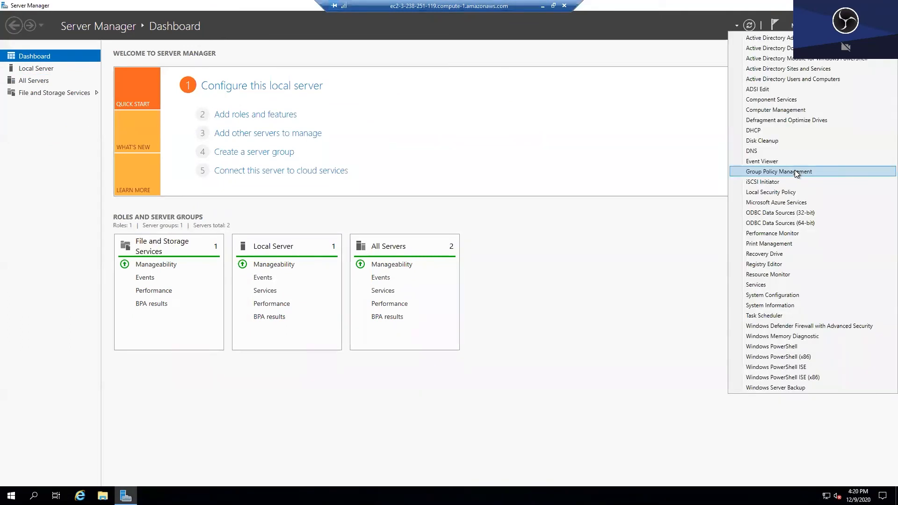
- Create a GPO 'Restrict Login for IT computers' linked to cis.local and select its link
left_click(795, 171)
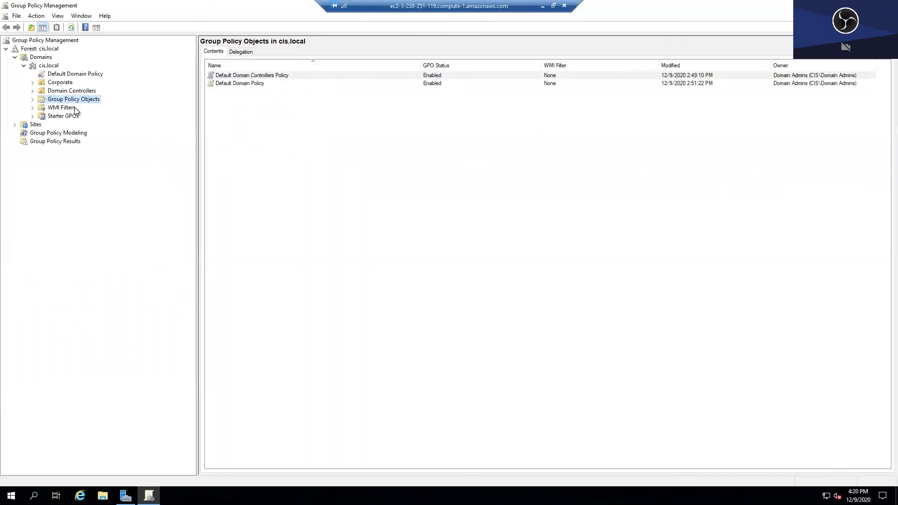
right_click(53, 67)
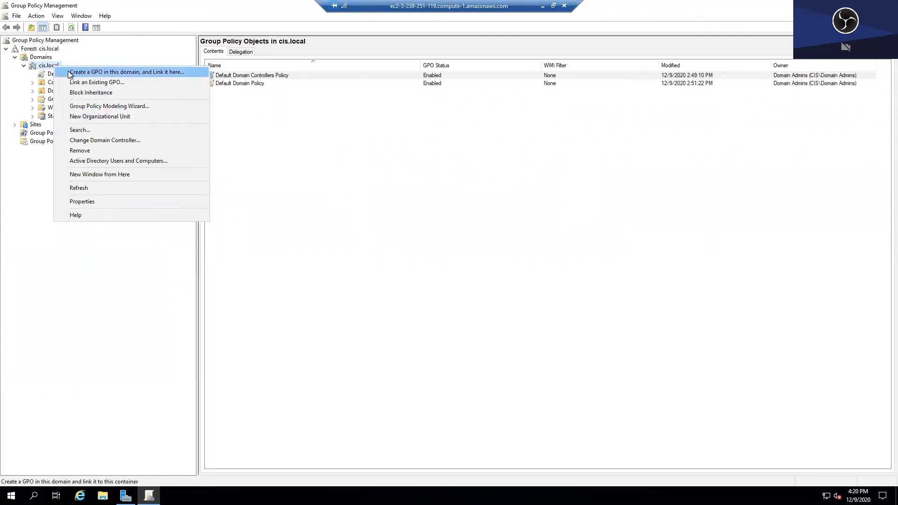
left_click(75, 72)
type("Restr")
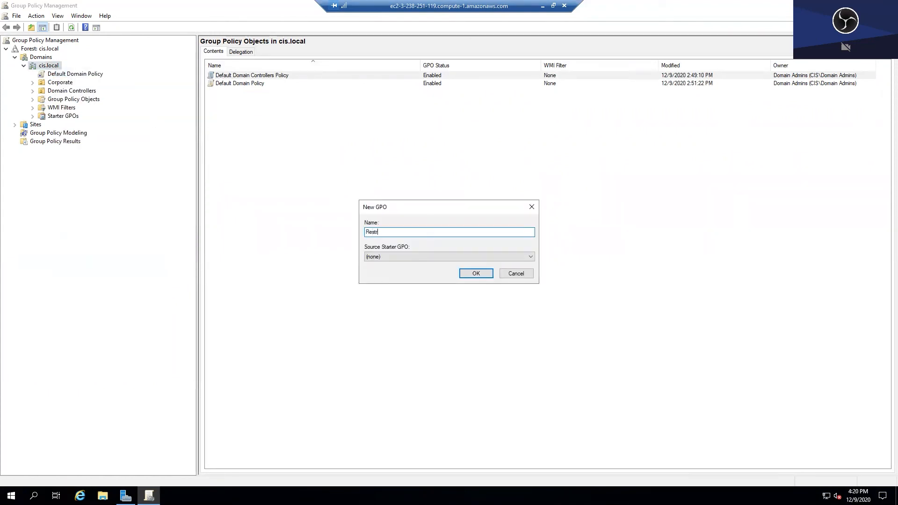
type("ict Login f")
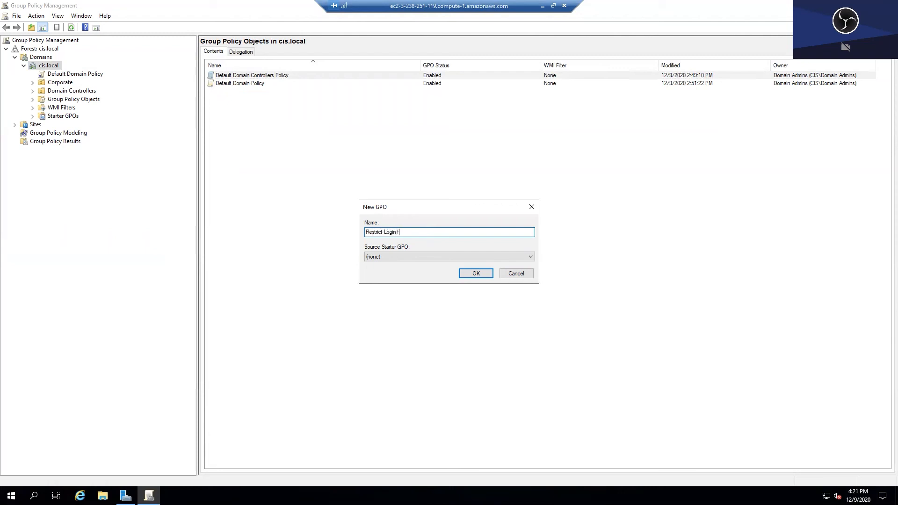
type("or IT computers")
left_click(469, 273)
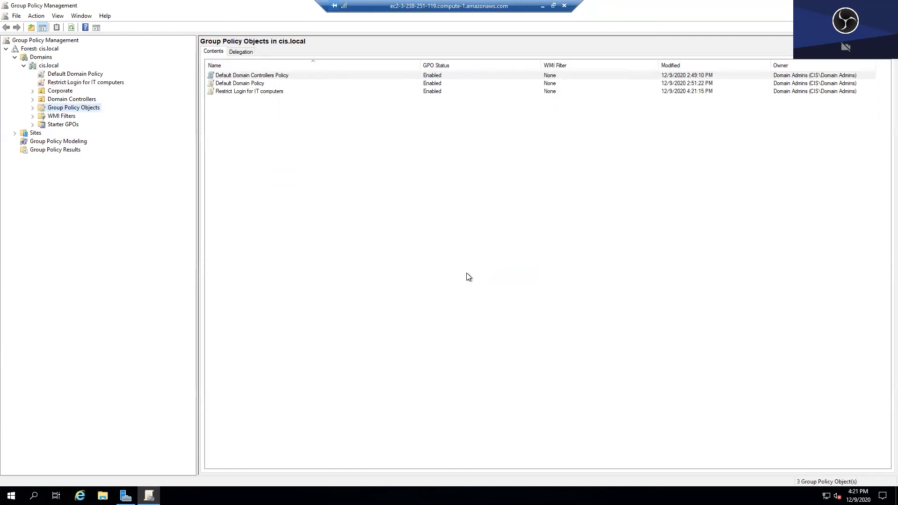
left_click(94, 83)
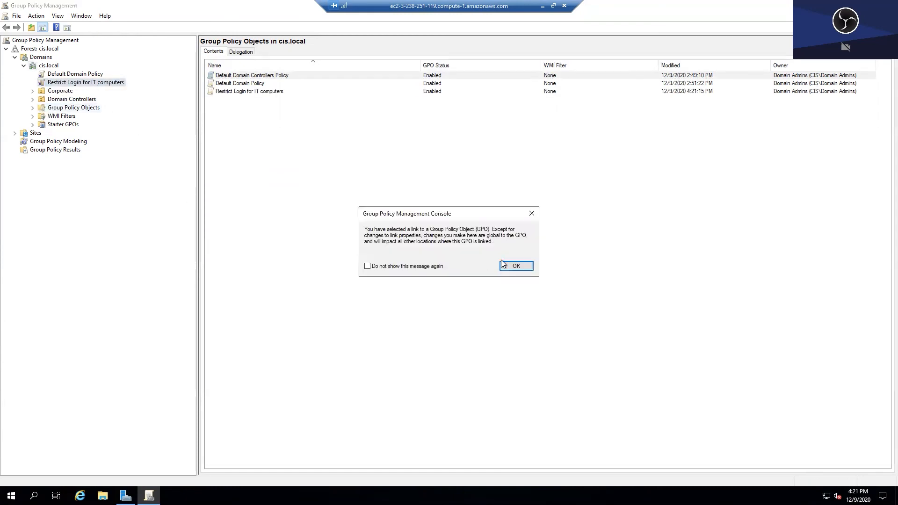
left_click(502, 261)
- Add the IT (CIS\IT) group to the GPO's security filtering, then open the GPO for editing
left_click(232, 427)
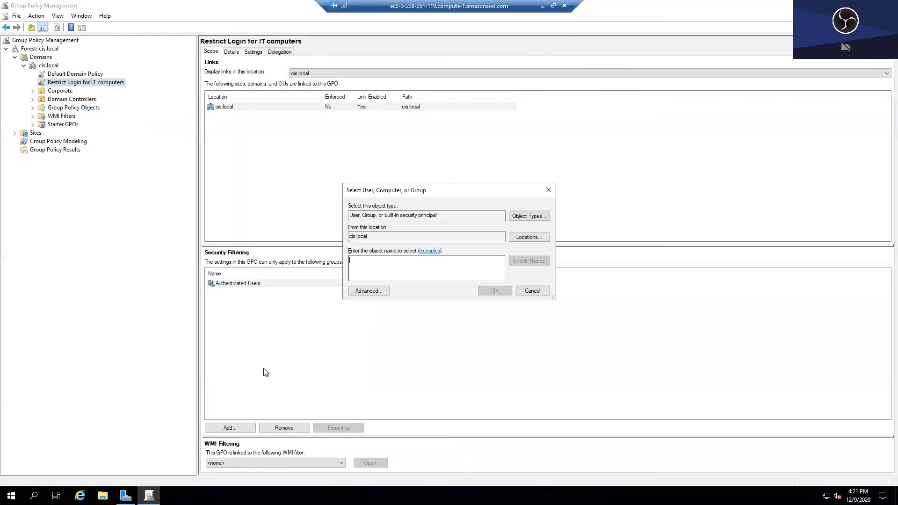
type("IT")
left_click(513, 260)
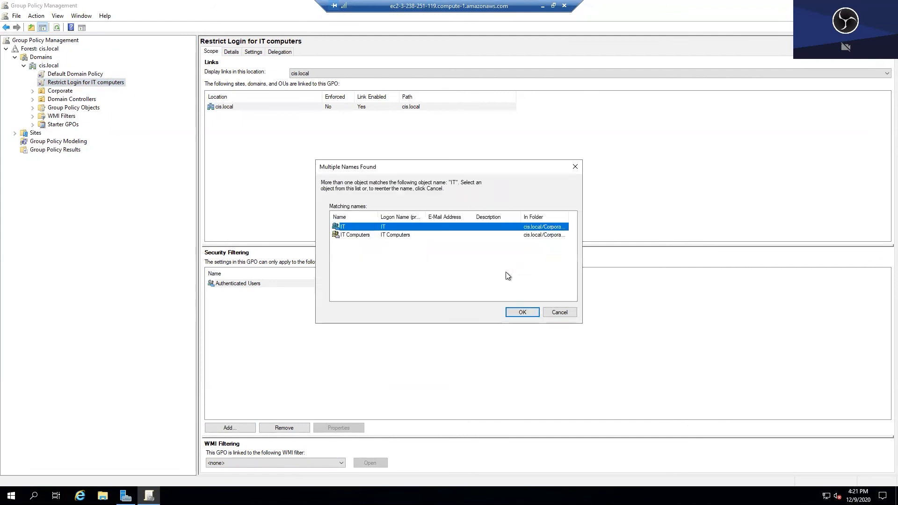
key("Return")
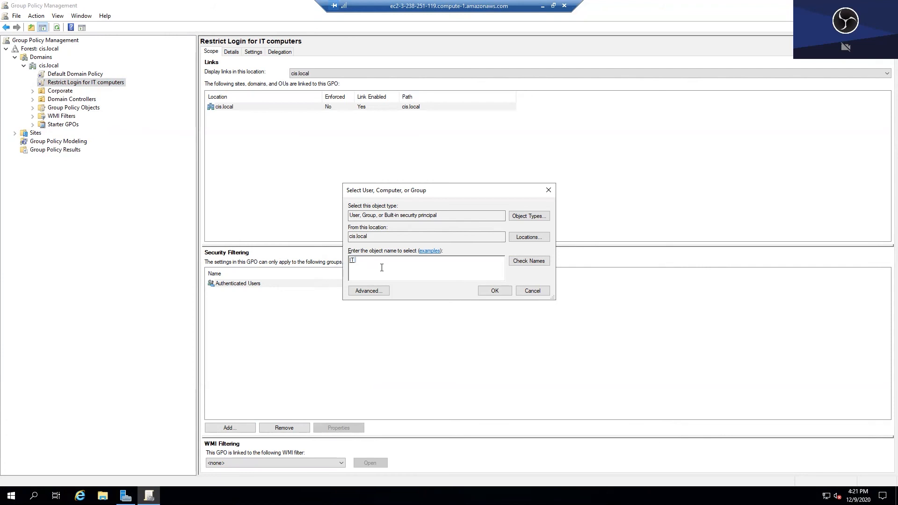
left_click(494, 290)
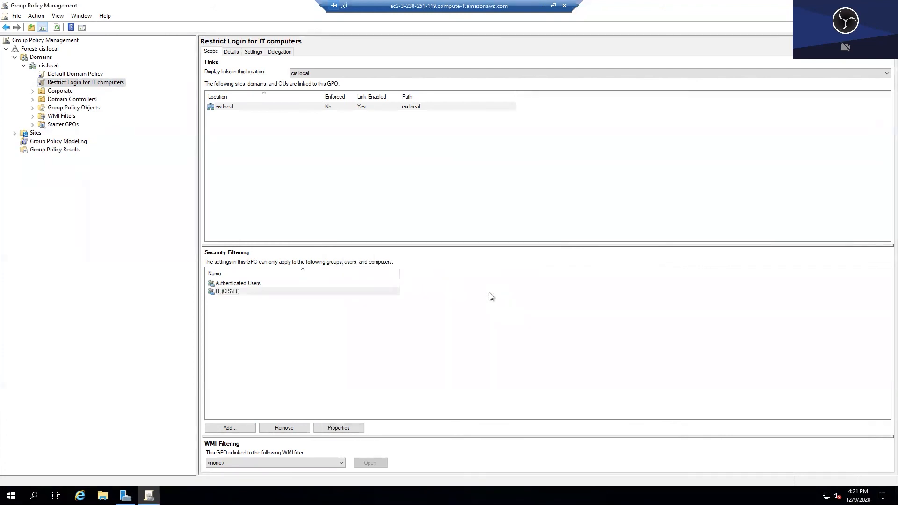
right_click(81, 83)
left_click(100, 91)
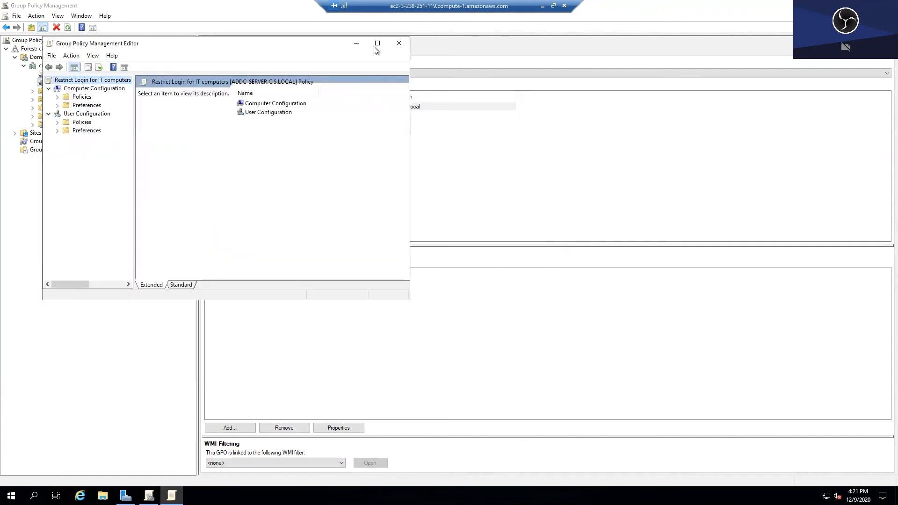
- Maximize the editor and expand Computer Configuration > Policies > Windows Settings > Security Settings
left_click(374, 43)
left_click_drag(91, 154, 194, 160)
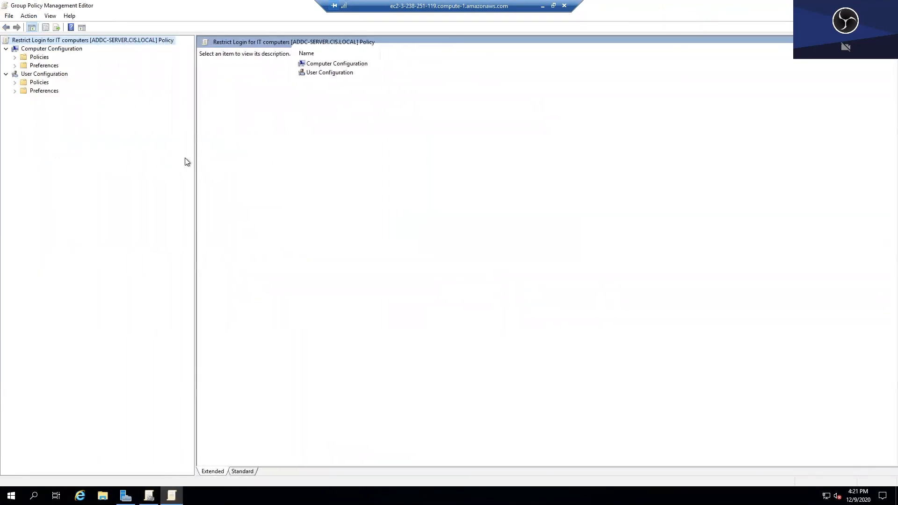
left_click(15, 57)
left_click(24, 66)
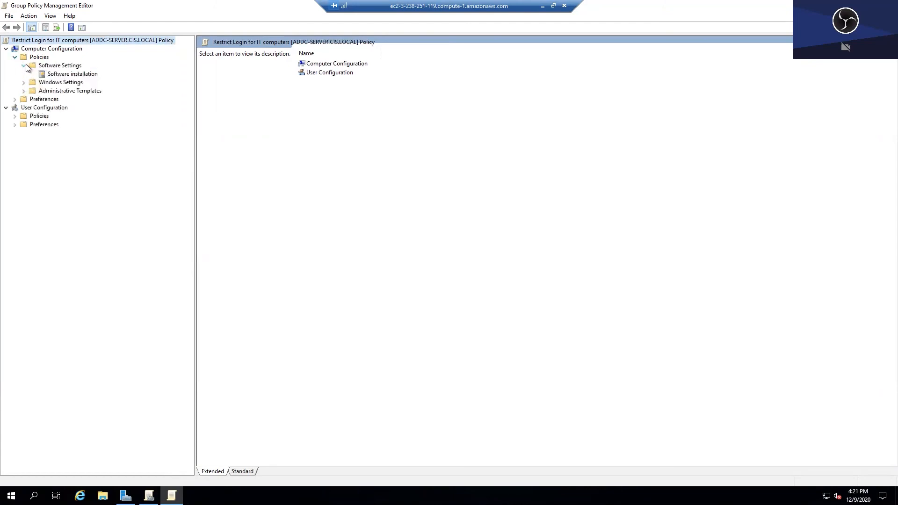
left_click(23, 83)
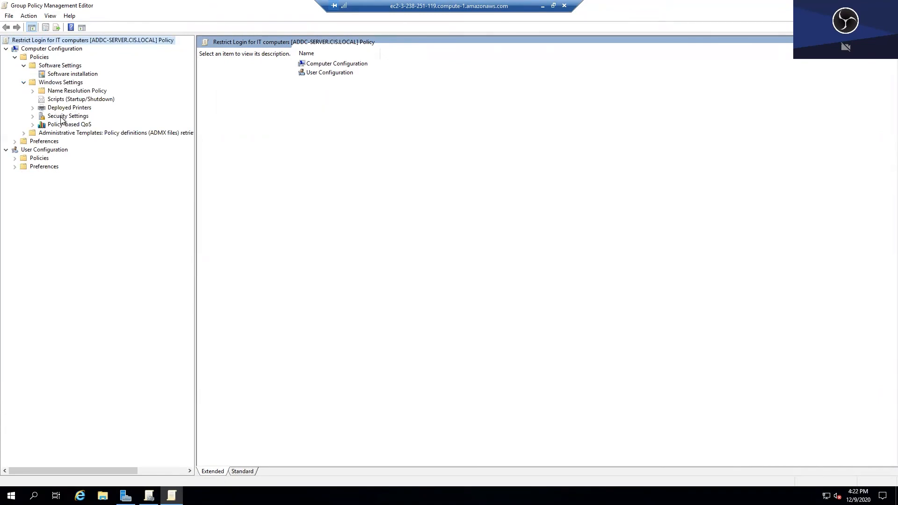
left_click(42, 117)
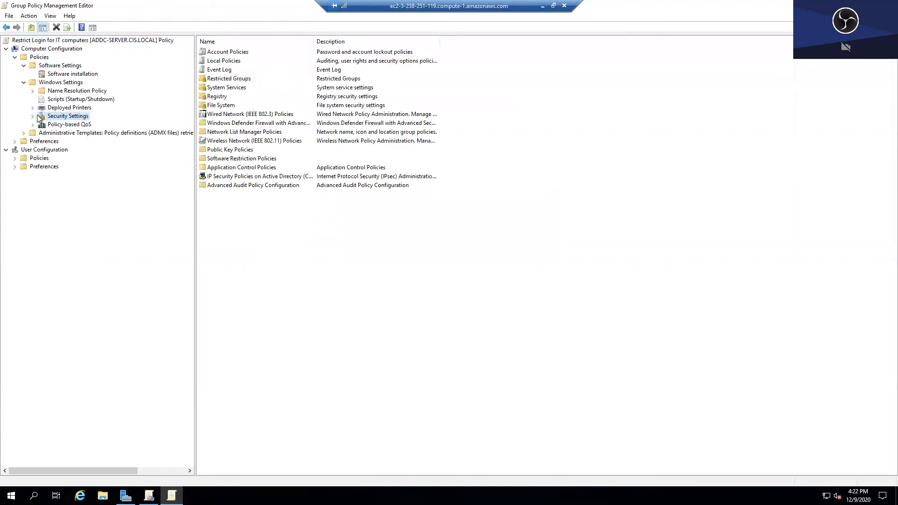
double_click(38, 117)
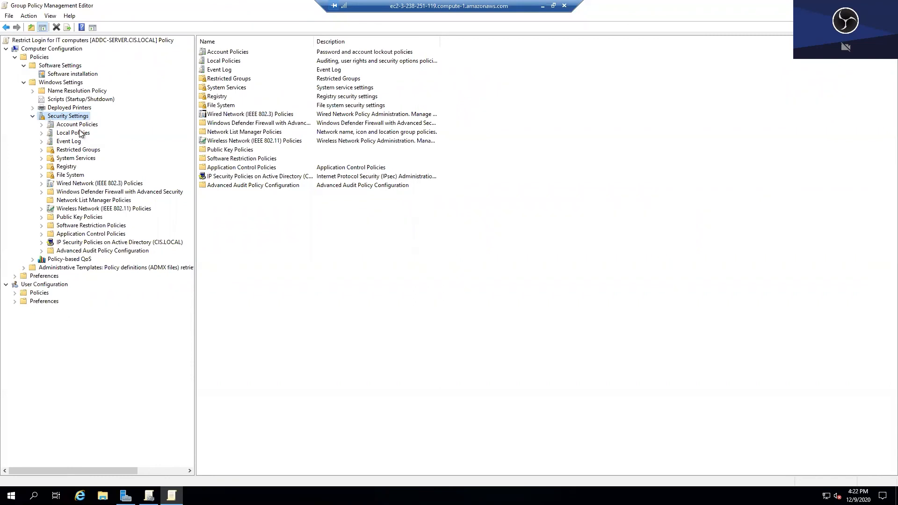
- Under Local Policies > User Rights Assignment, open the Allow log on locally properties
left_click(71, 133)
left_click(41, 133)
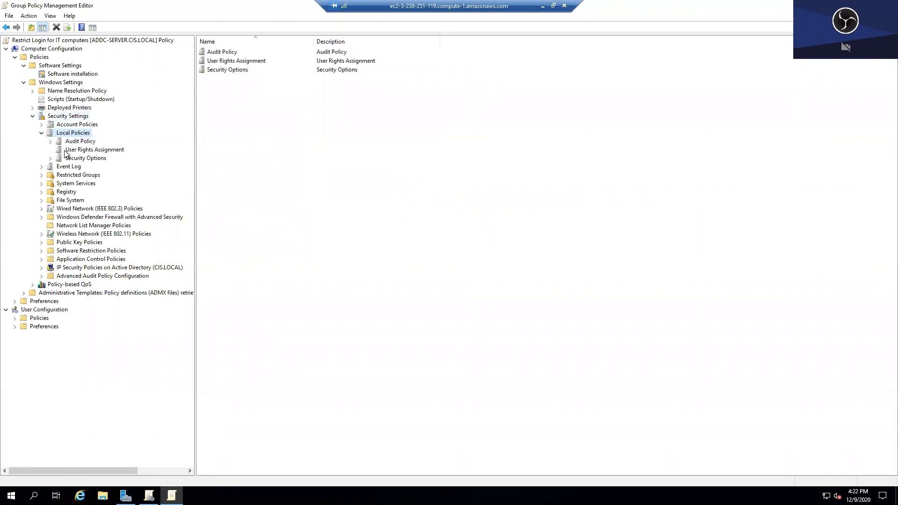
left_click(94, 150)
left_click_drag(360, 41, 393, 41)
double_click(335, 95)
- Define Allow log on locally for Administrators, CIS\Administrator and CIS\IT
left_click(365, 181)
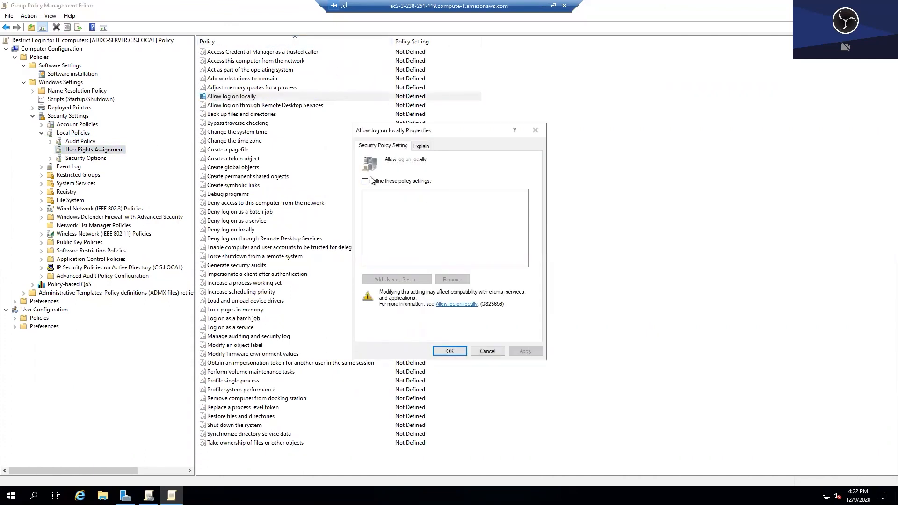
left_click(397, 280)
left_click(511, 237)
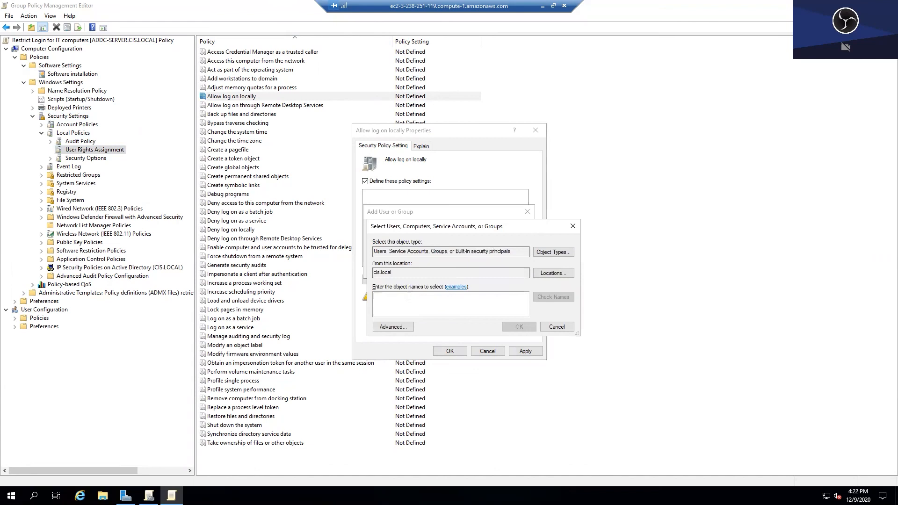
type("IT; Admin")
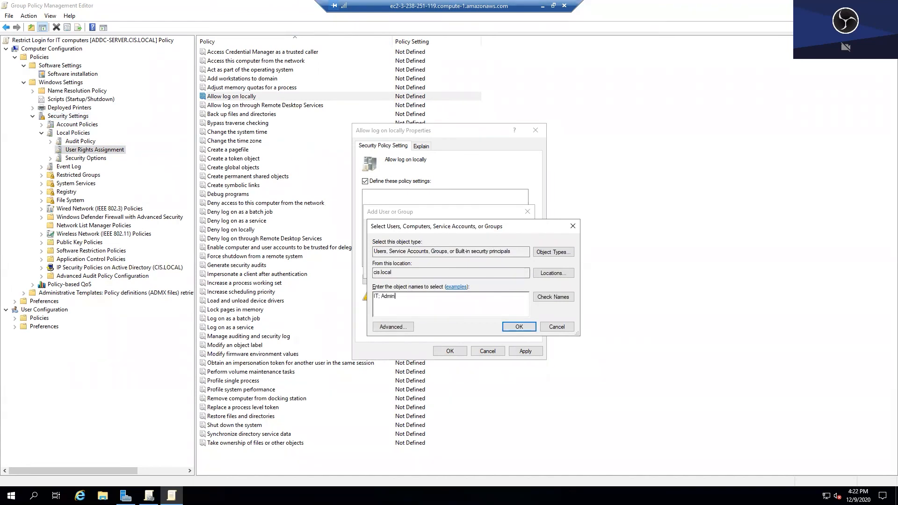
left_click(553, 296)
left_click(572, 390)
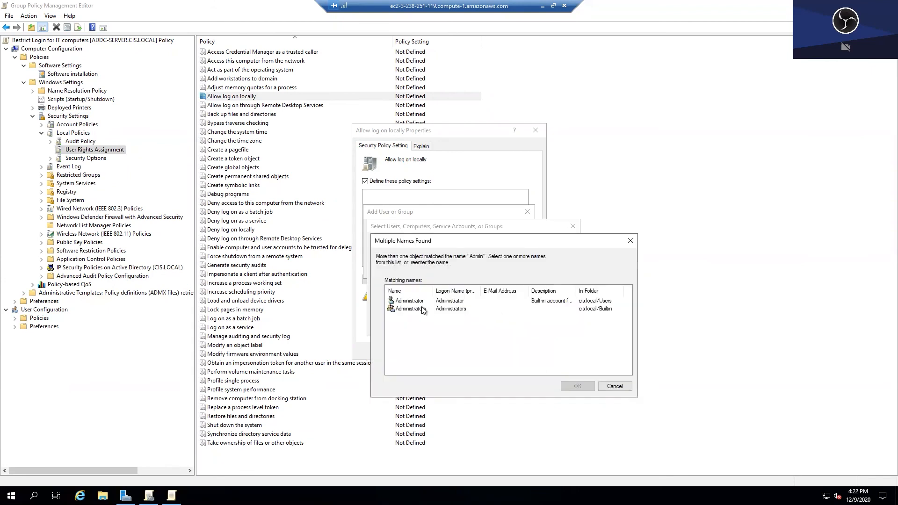
left_click(410, 301)
left_click(410, 309, "shift")
left_click(569, 389)
left_click(519, 326)
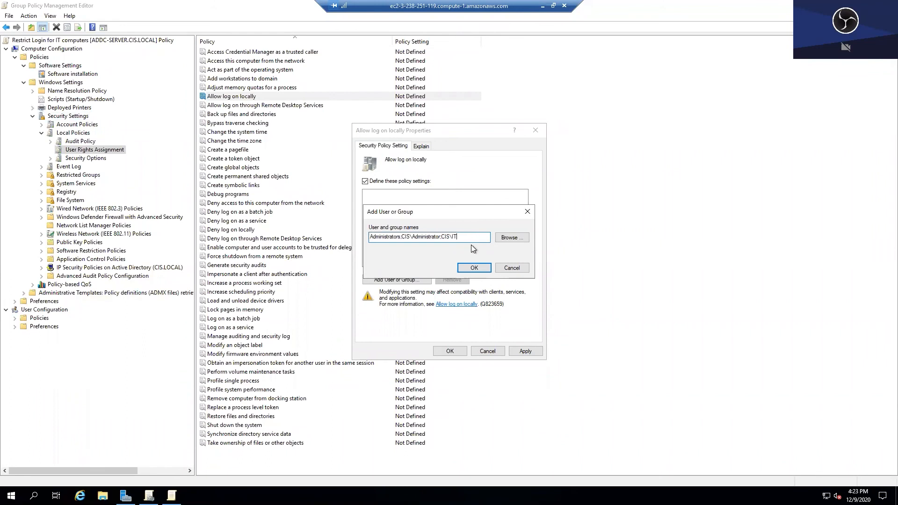
left_click(473, 268)
left_click(457, 352)
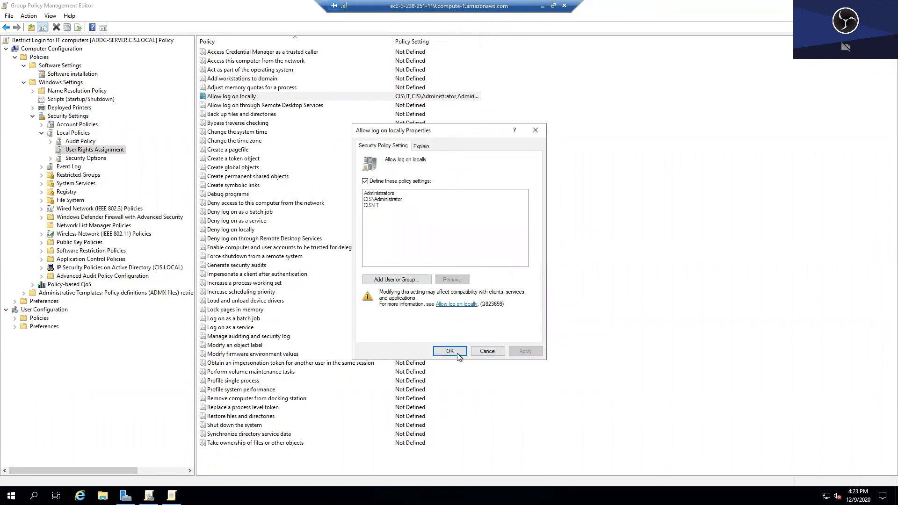
- Define Allow log on through Remote Desktop Services with the same three accounts
right_click(406, 105)
left_click(421, 110)
left_click(374, 181)
left_click(416, 280)
type("Administrators;CIS\\Administrator;CIS\\IT")
left_click(473, 267)
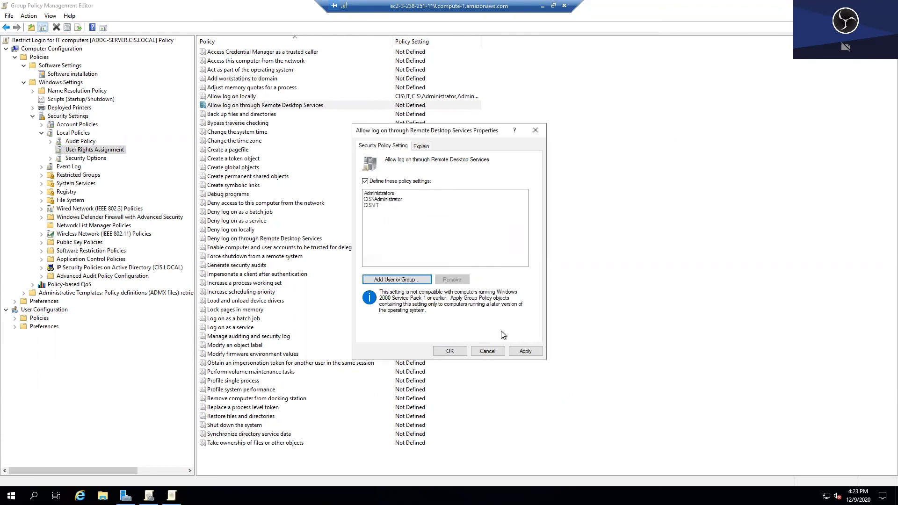
left_click(455, 351)
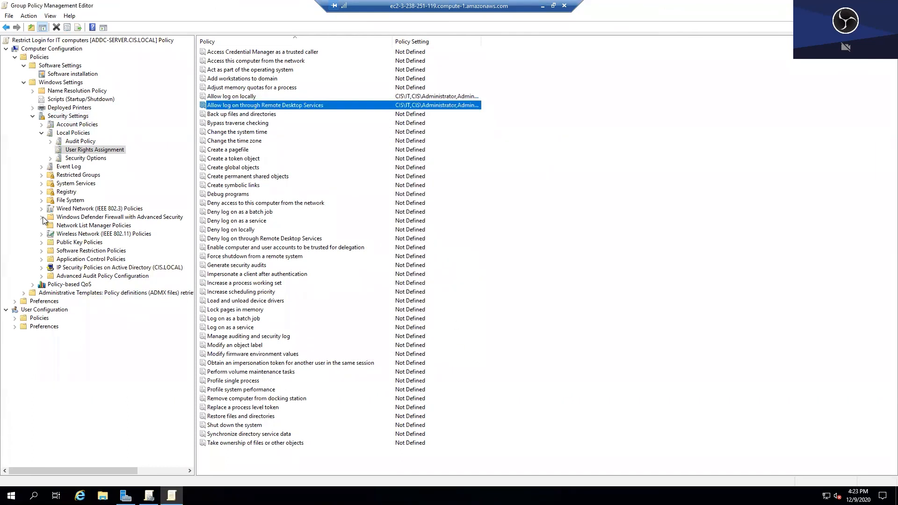
- Add the CIS\IT group under Restricted Groups
left_click(61, 175)
right_click(252, 129)
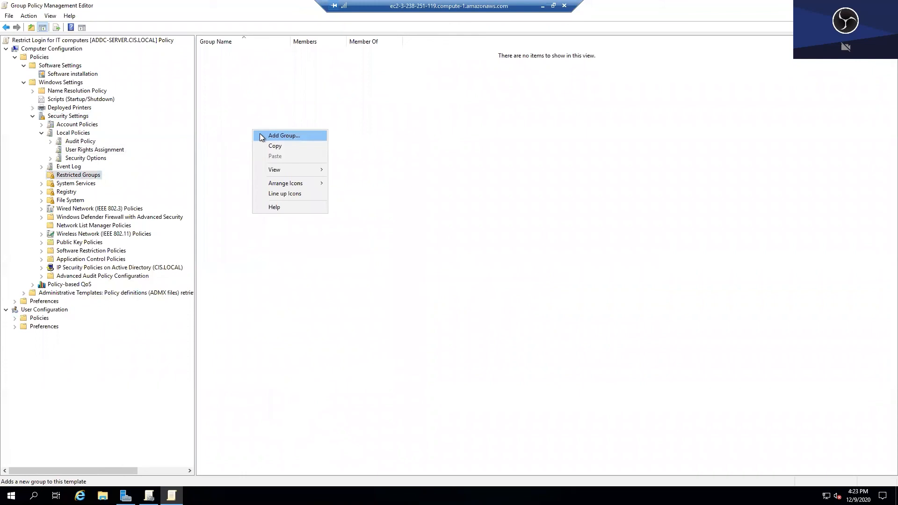
left_click(260, 137)
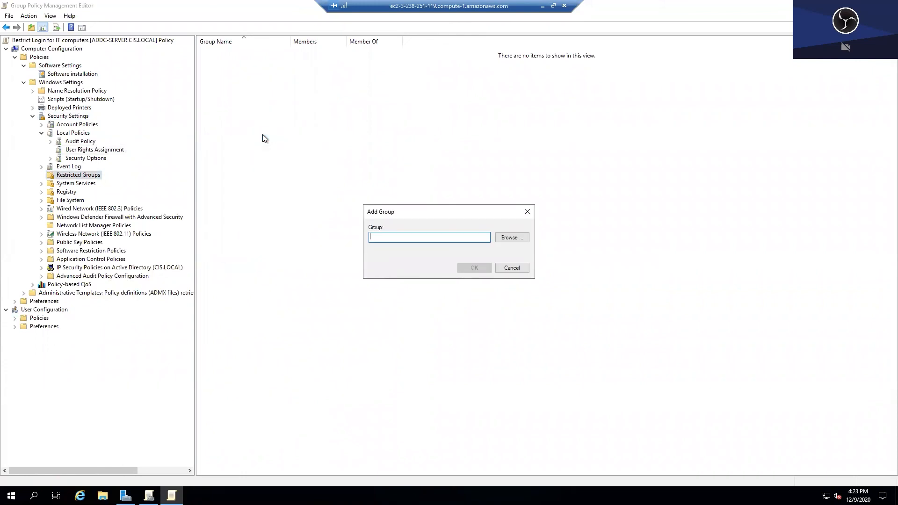
left_click(504, 238)
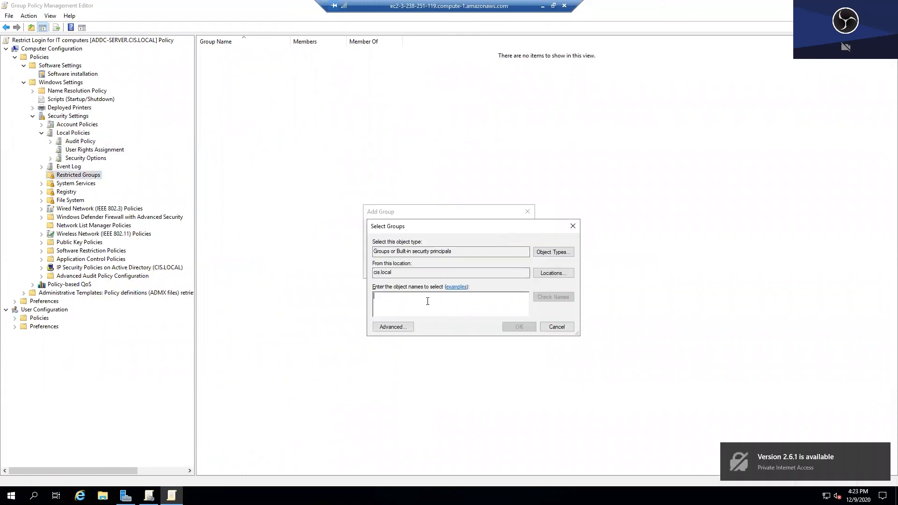
type("IT")
left_click(559, 300)
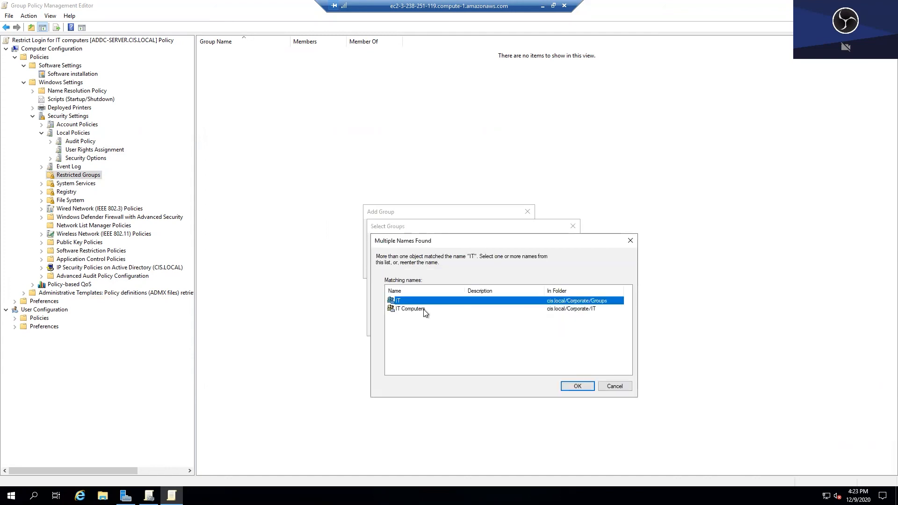
key("Return")
left_click(509, 327)
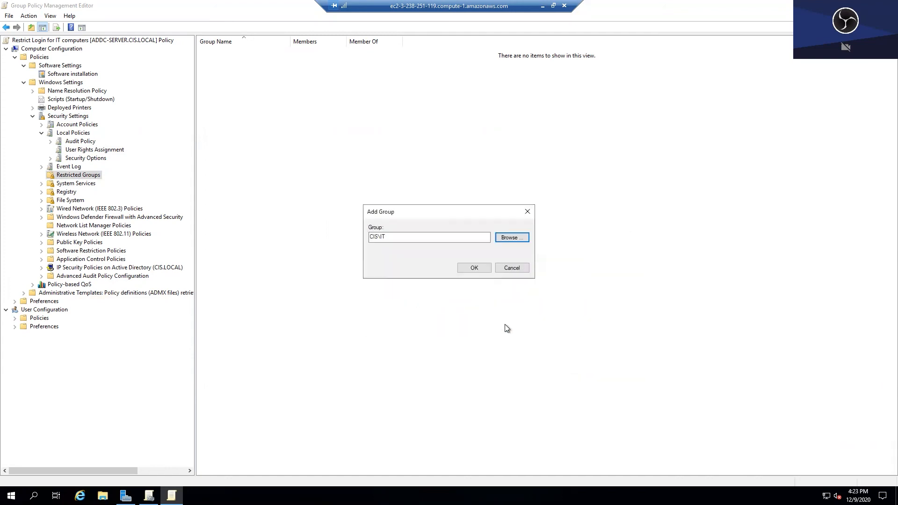
left_click(475, 268)
- Make CIS\IT a member of Remote Desktop Users and save the group properties
left_click(146, 122)
left_click(151, 110)
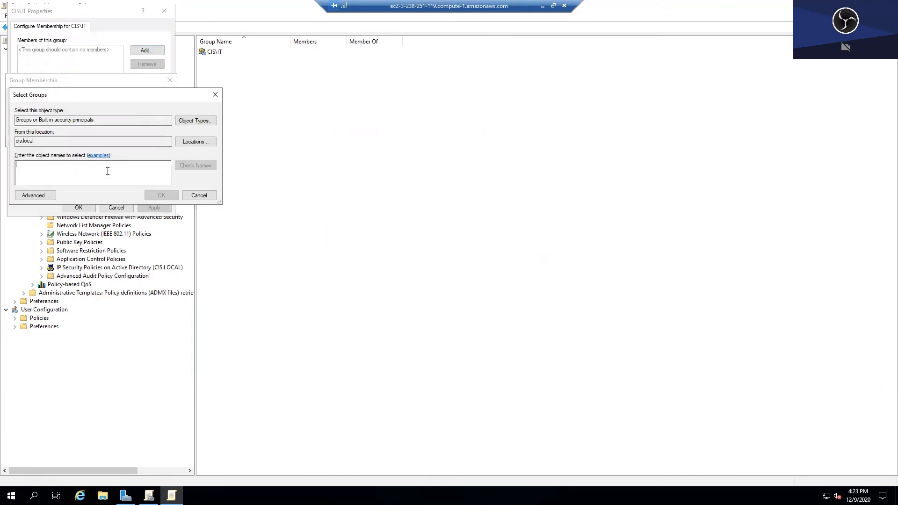
type("remote")
left_click(195, 165)
double_click(68, 170)
left_click(159, 195)
left_click(117, 135)
left_click(78, 207)
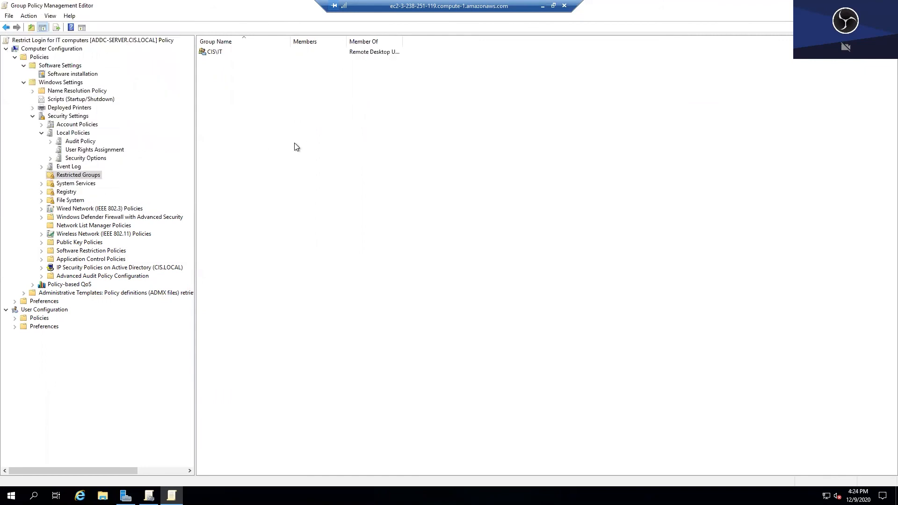
left_click(866, 5)
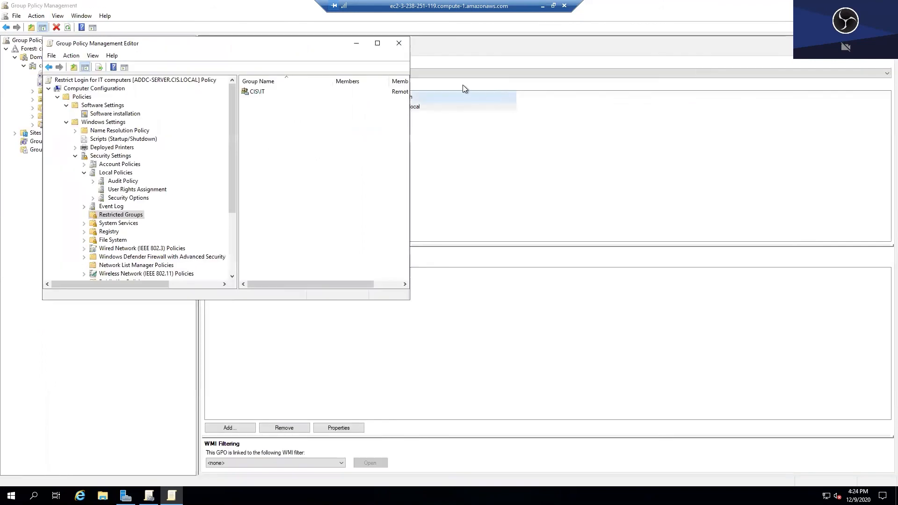
- Close both Group Policy windows and run gpupdate /force from the Run prompt
left_click(403, 43)
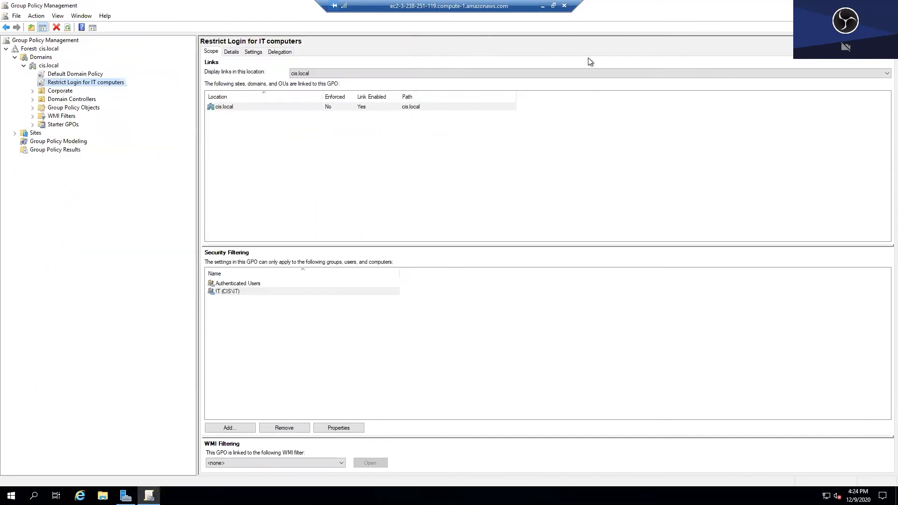
left_click(865, 5)
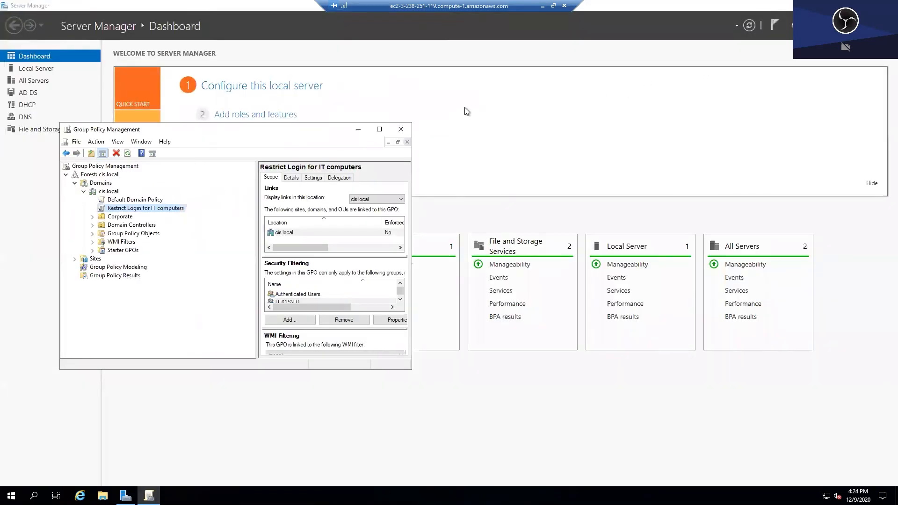
left_click(401, 129)
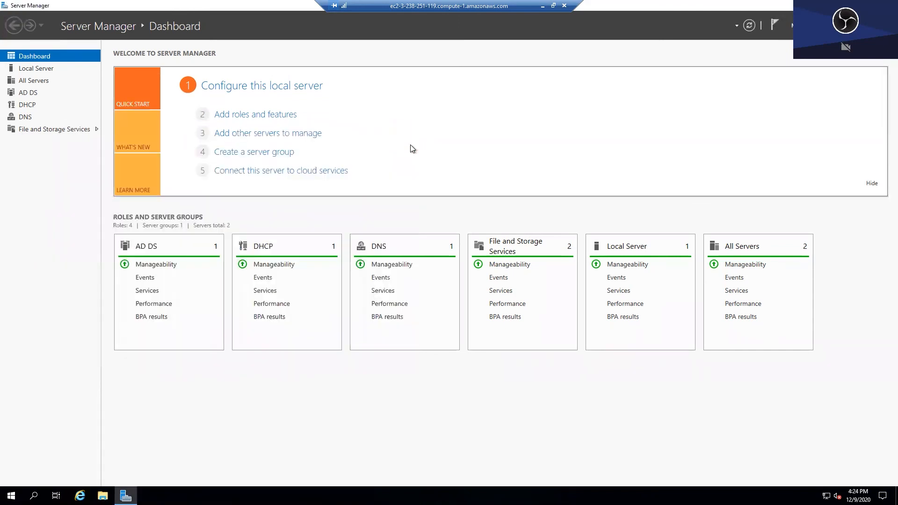
key("super+Down")
key("super+r")
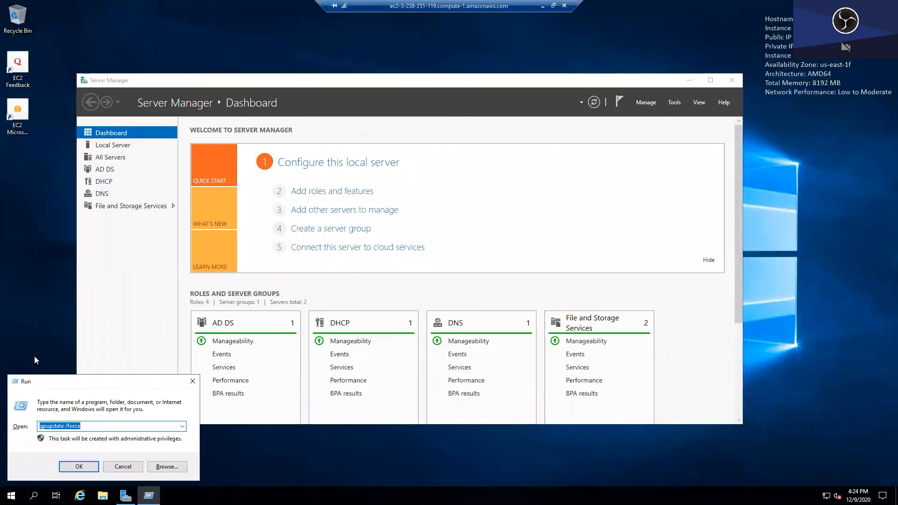
left_click(96, 465)
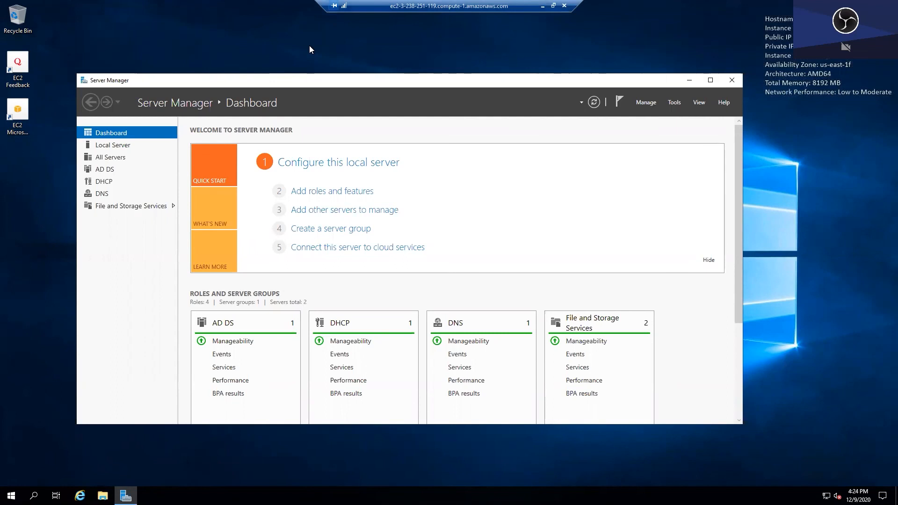
- Leave the full-screen session and open AD MB.rdp from Chrome Downloads
key("ctrl+alt+Break")
left_click(565, 178)
left_click(360, 101)
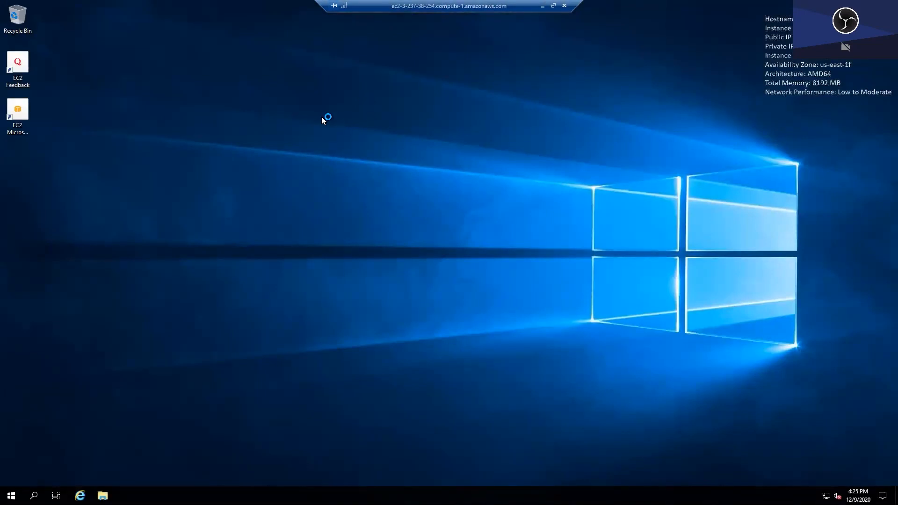
- Run gpupdate /force on AD MB and move its restored session window aside
key("super+r")
left_click(56, 467)
left_click(553, 6)
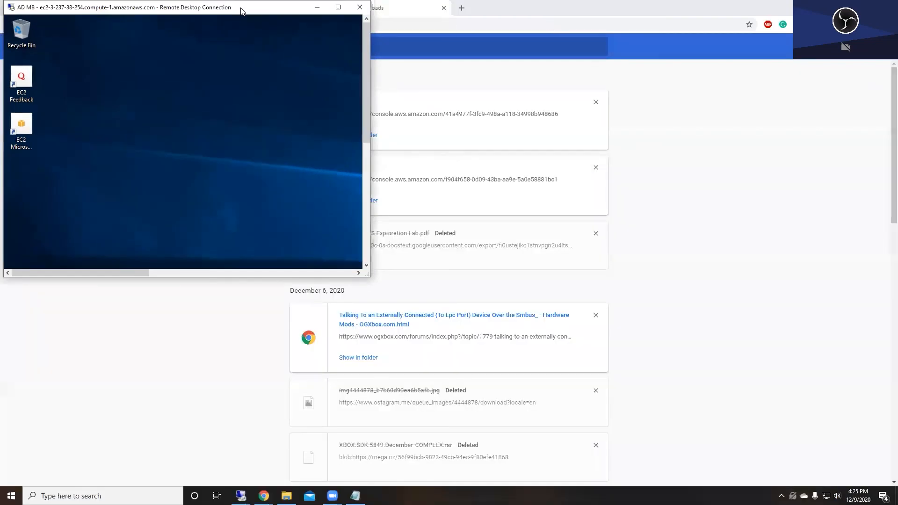
left_click_drag(241, 10, 642, 92)
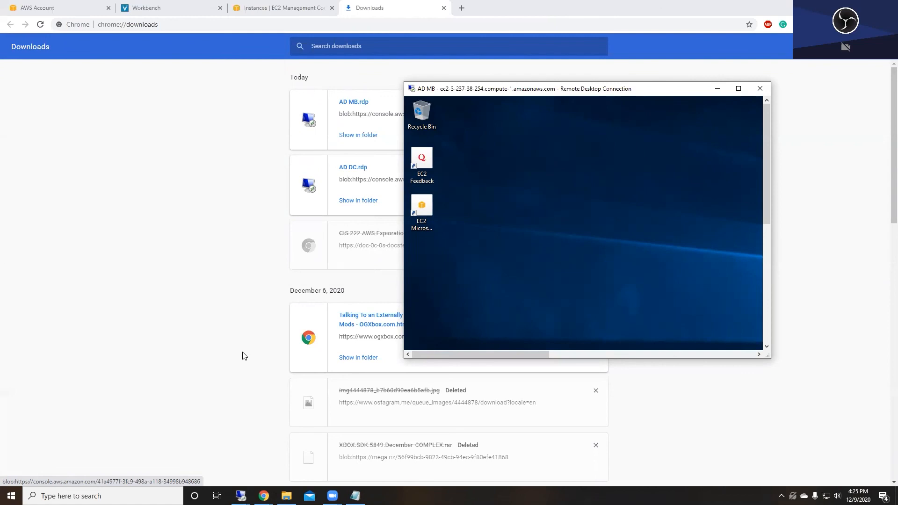
- Switch back to the AD DC session and disconnect the AD MB session
mouse_move(240, 495)
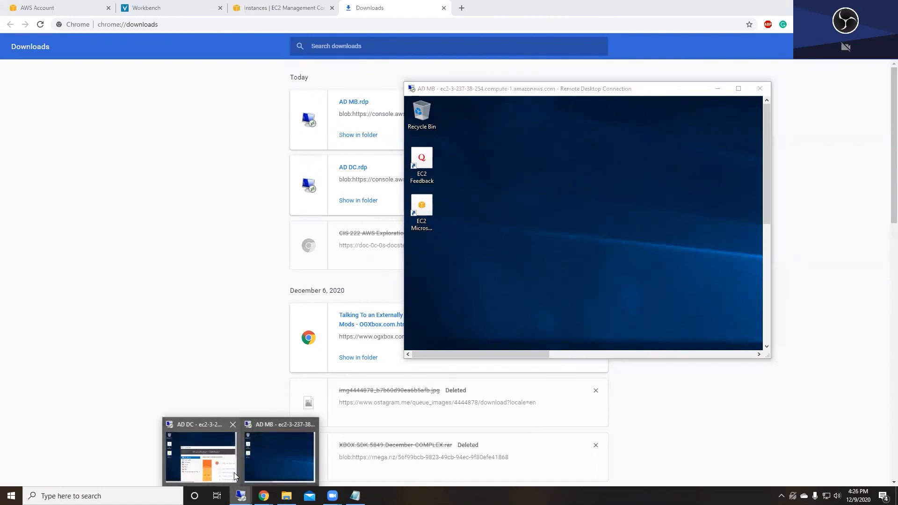
left_click(228, 456)
left_click(760, 88)
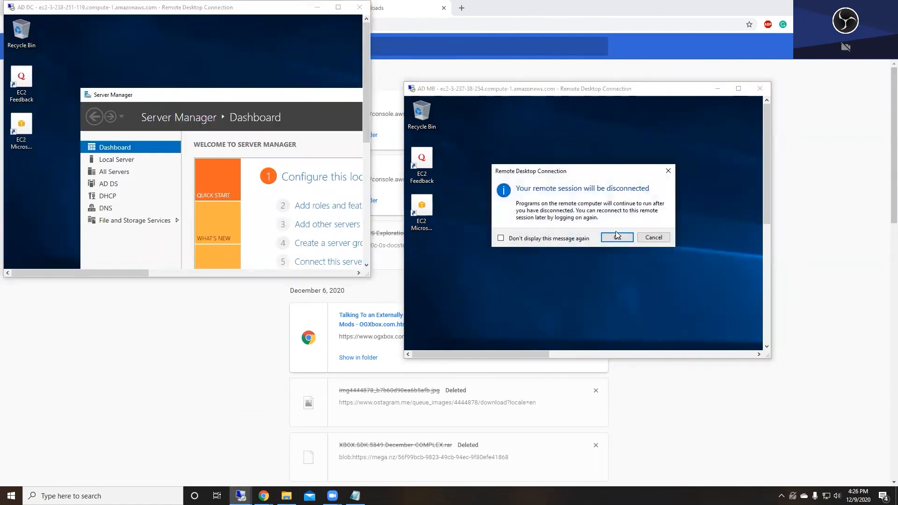
left_click(618, 236)
- Connect to 172.31.72.46 with the current account's password, then disconnect that session
left_click(338, 7)
left_click(11, 495)
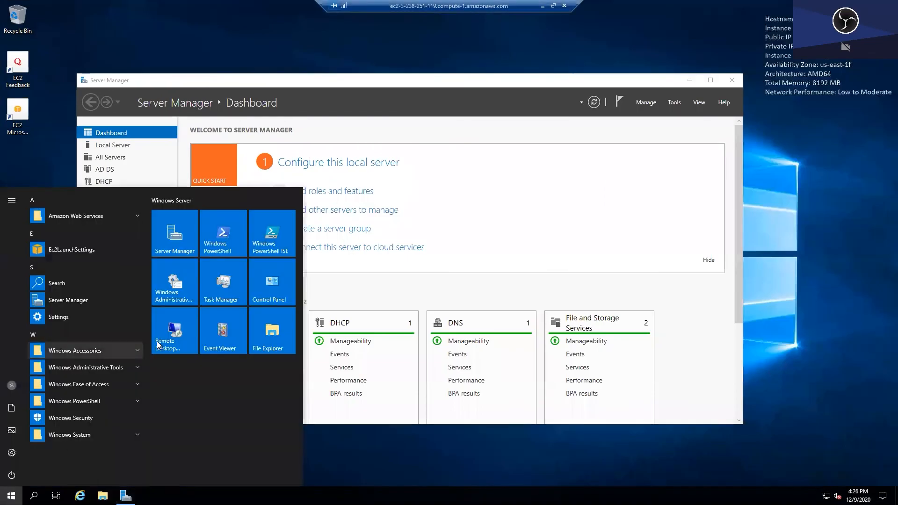
left_click(175, 331)
left_click(479, 200)
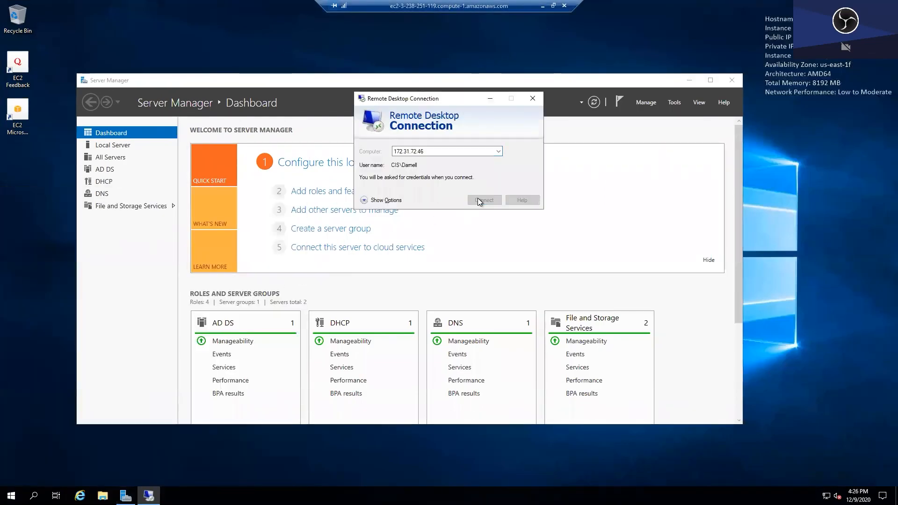
type("************")
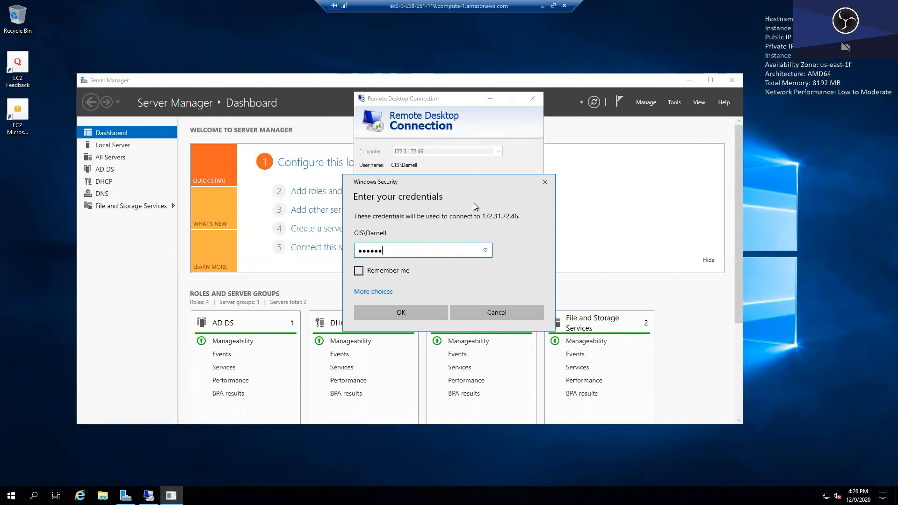
key("Return")
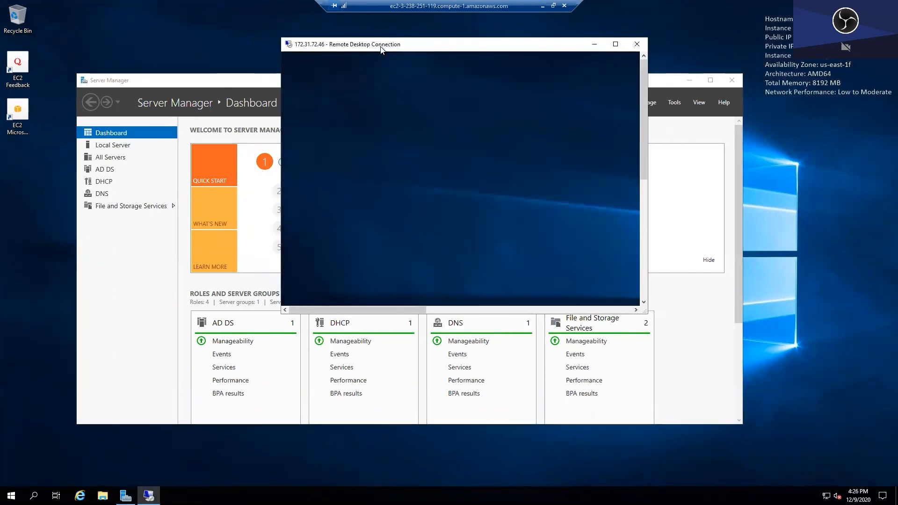
left_click(636, 44)
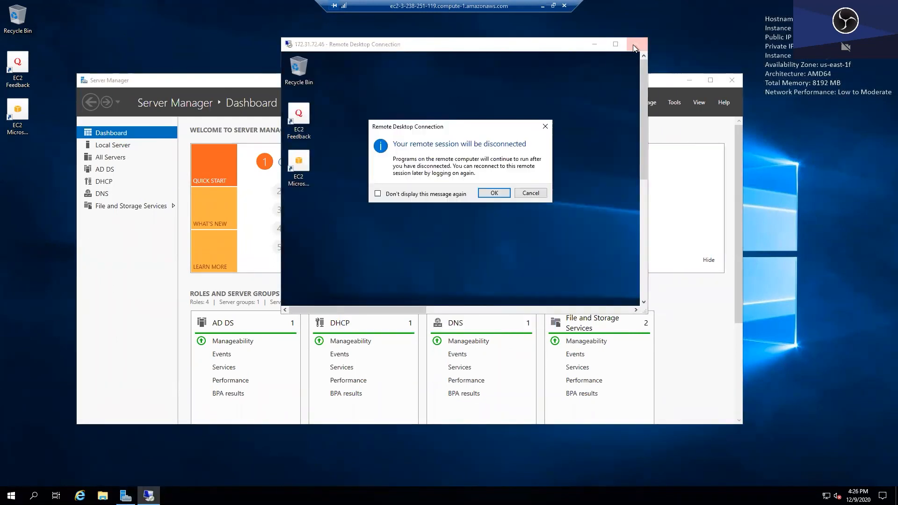
left_click(494, 190)
- Reconnect to 172.31.72.46 using a different domain user's name and password
left_click(11, 495)
left_click(175, 330)
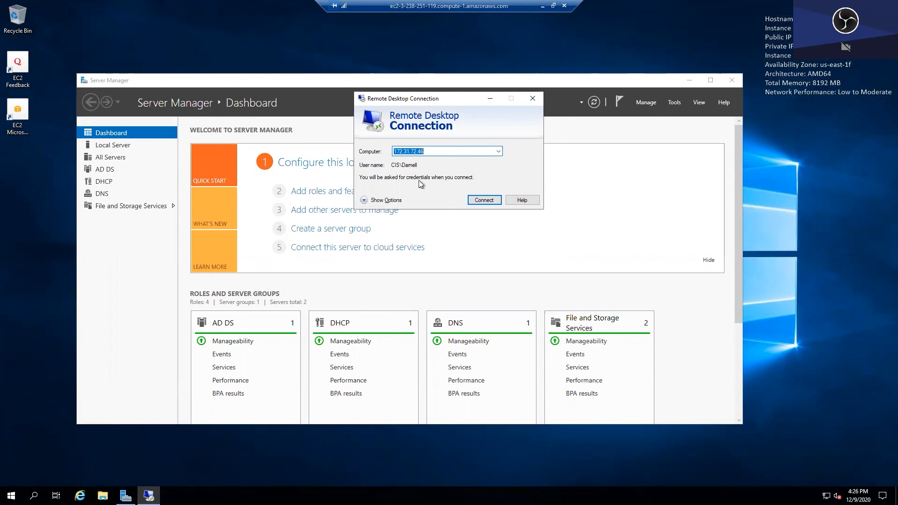
left_click(480, 201)
left_click(372, 290)
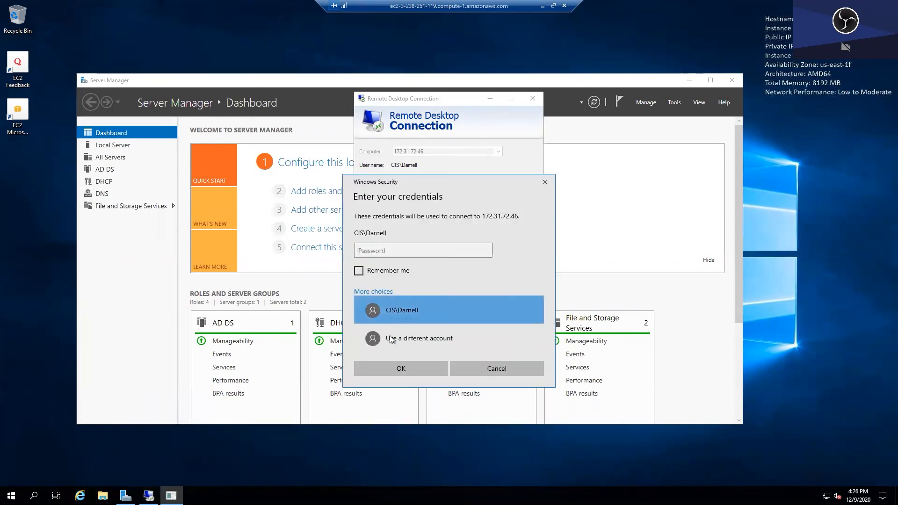
left_click(391, 339)
type("Adya")
key("Tab")
type("••••••••")
key("Return")
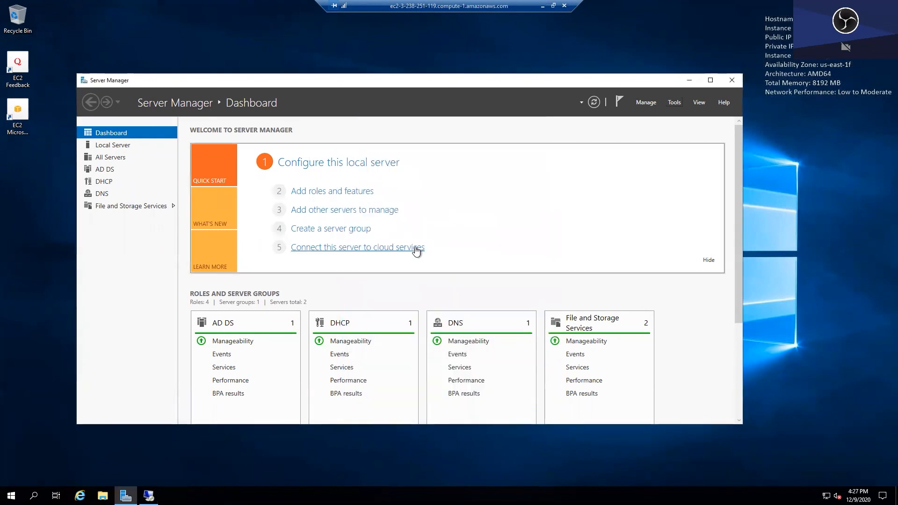
- Dismiss the not-authorized error and close Server Manager and Remote Desktop Connection
left_click_drag(417, 89, 426, 283)
left_click(514, 246)
left_click_drag(489, 277, 510, 79)
left_click(758, 85)
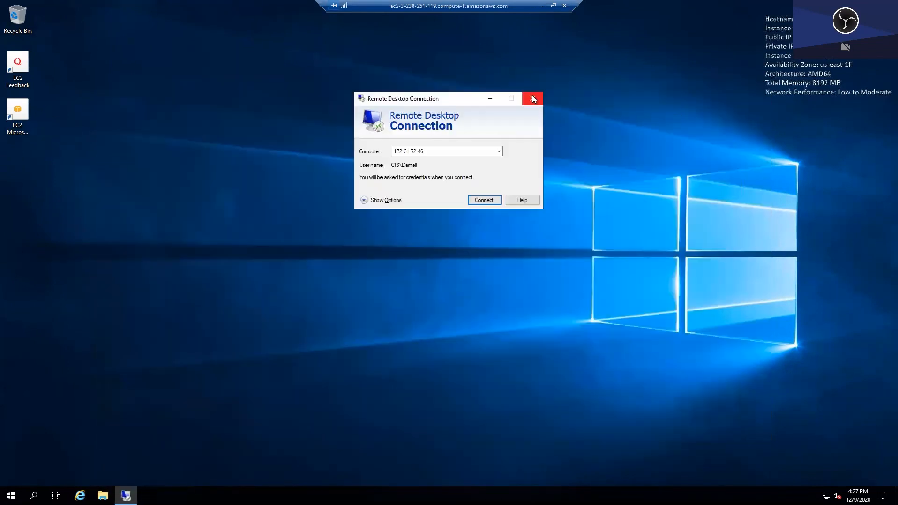
left_click(532, 94)
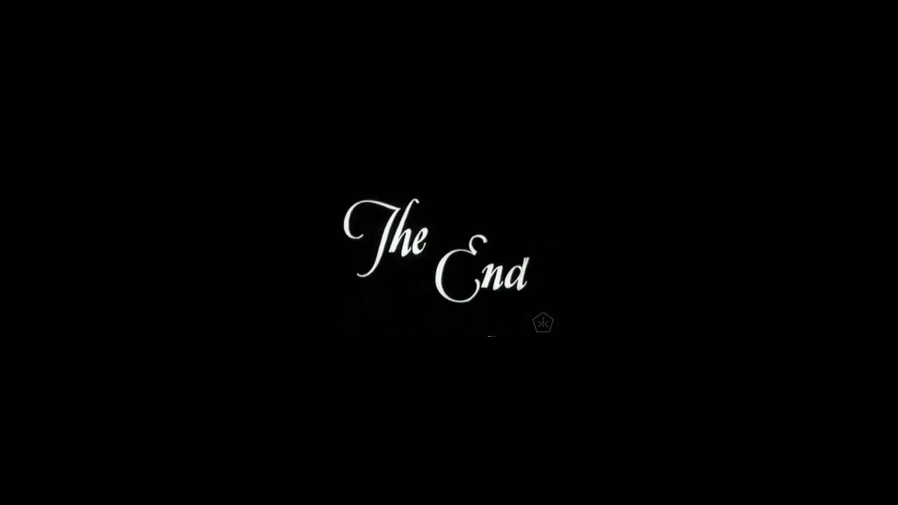